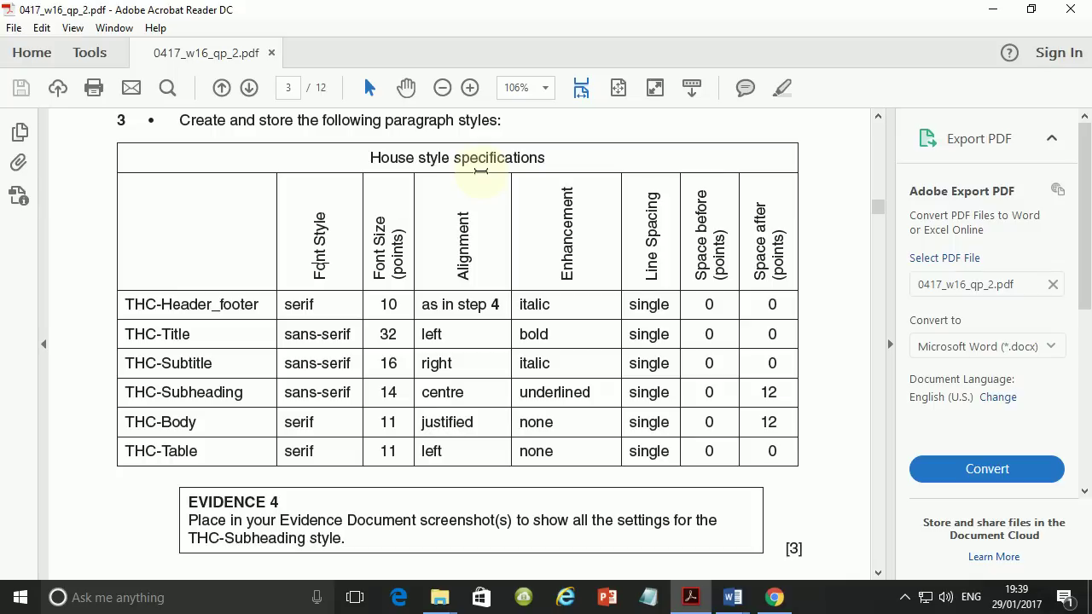
Scroll the question paper down to task 4's header and footer instructions.
{"action": "scroll", "coordinate": [546, 307], "scroll_direction": "down", "scroll_amount": 4}
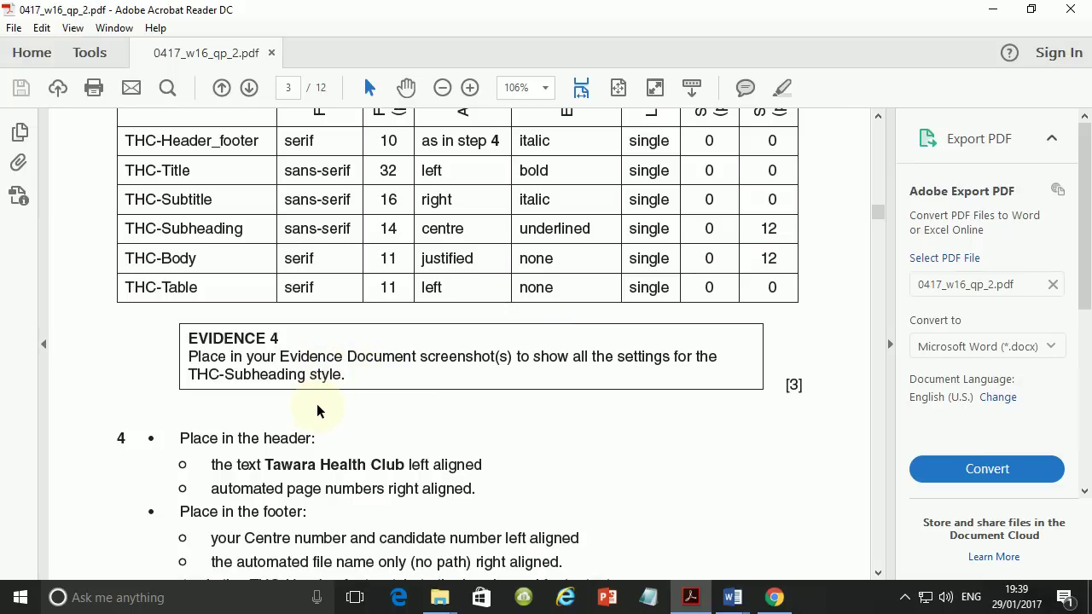
{"action": "scroll", "coordinate": [316, 404], "scroll_direction": "down", "scroll_amount": 4}
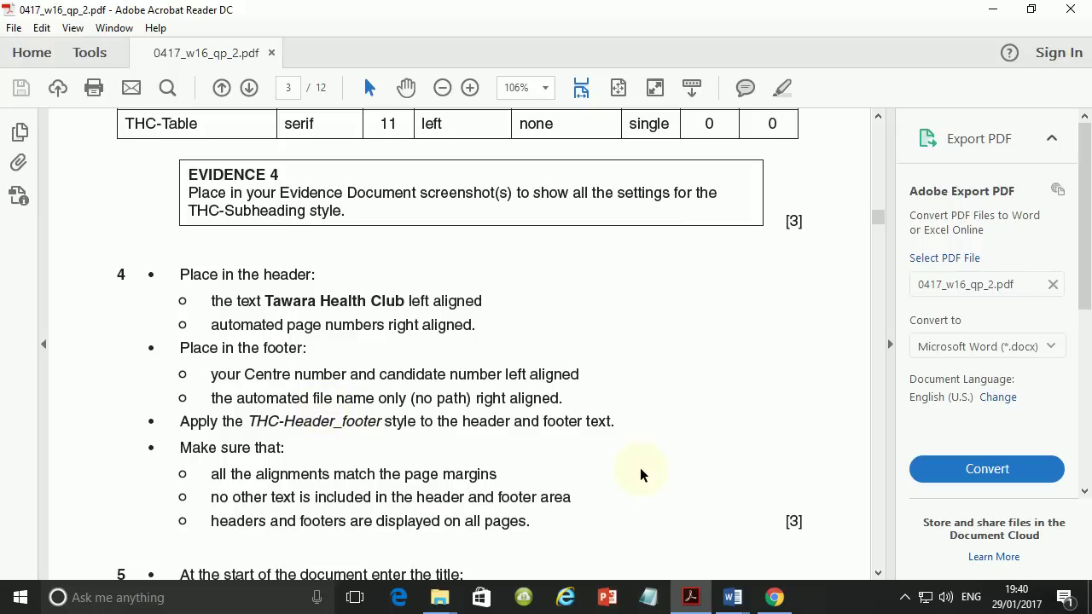
Give the INDUCTION document a Blank (Three Columns) footer.
{"action": "mouse_move", "coordinate": [732, 596]}
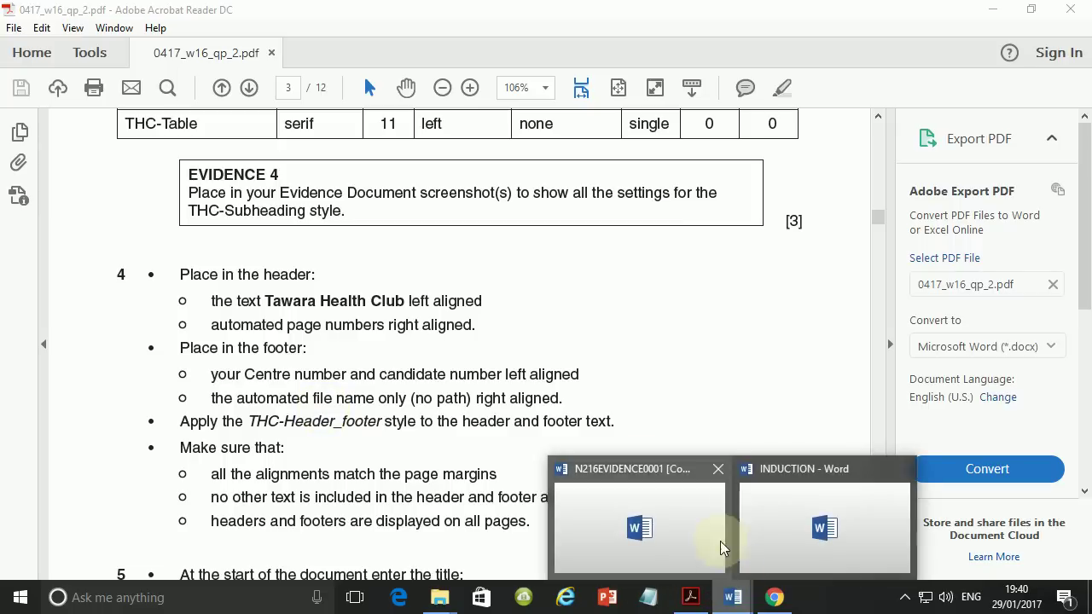
{"action": "left_click", "coordinate": [791, 518]}
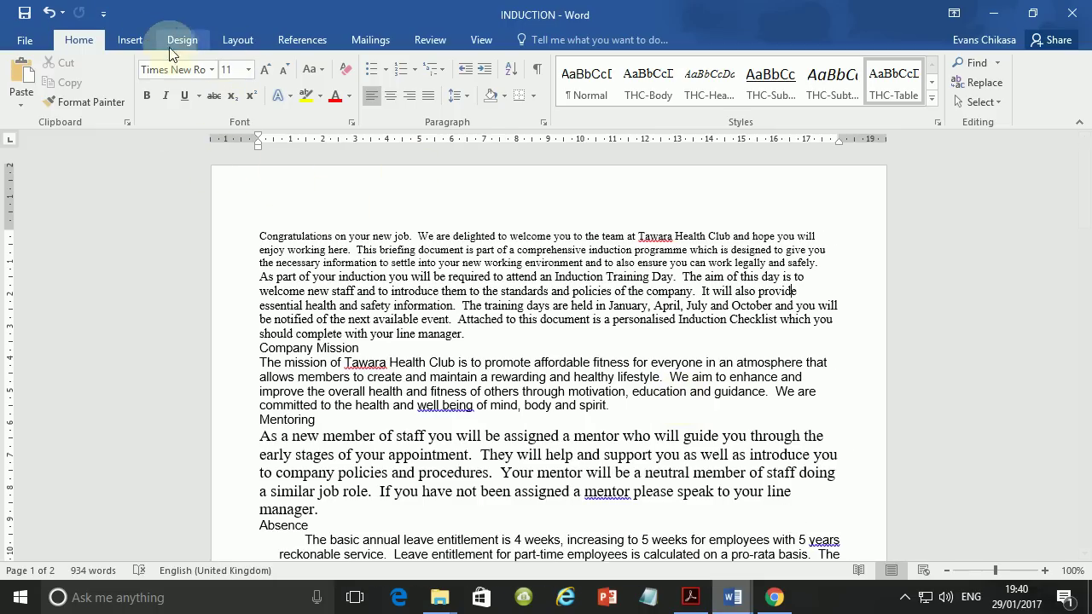
{"action": "left_click", "coordinate": [130, 40]}
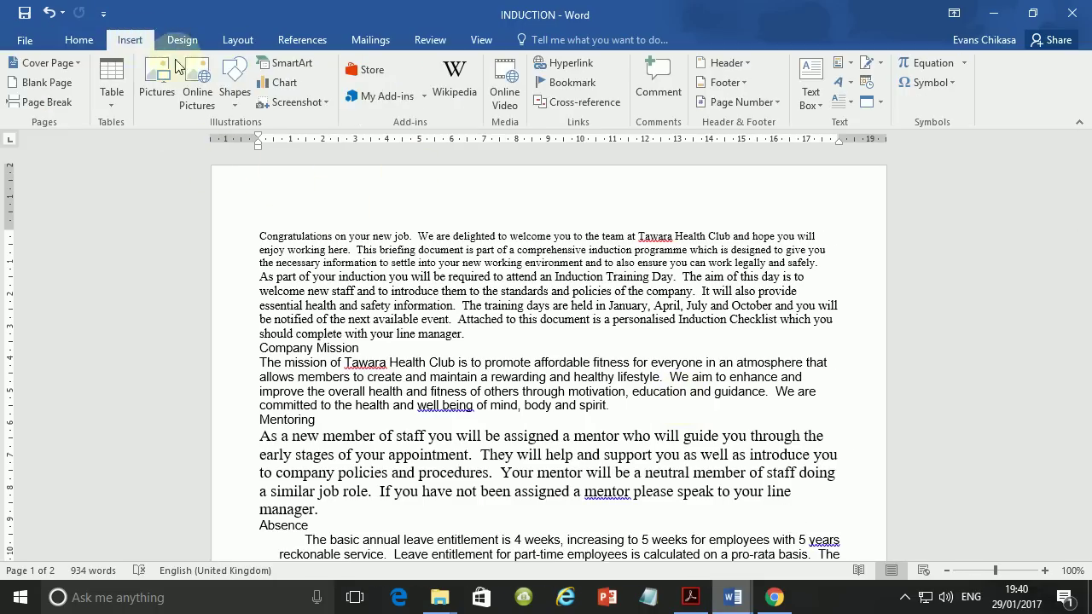
{"action": "left_click", "coordinate": [725, 83]}
{"action": "left_click", "coordinate": [786, 242]}
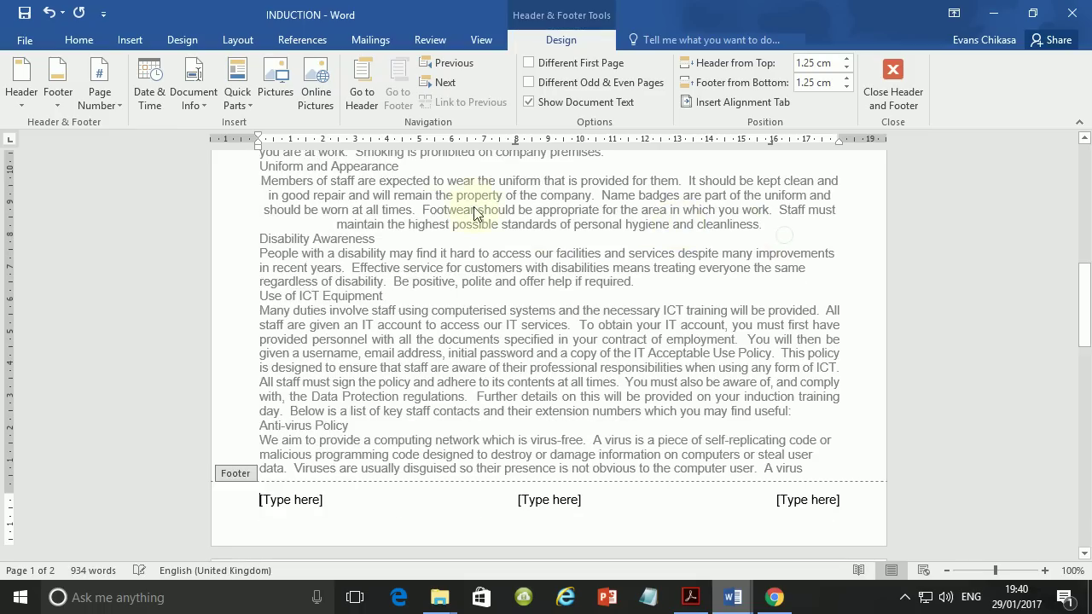
{"action": "scroll", "coordinate": [482, 290], "scroll_direction": "up", "scroll_amount": 10}
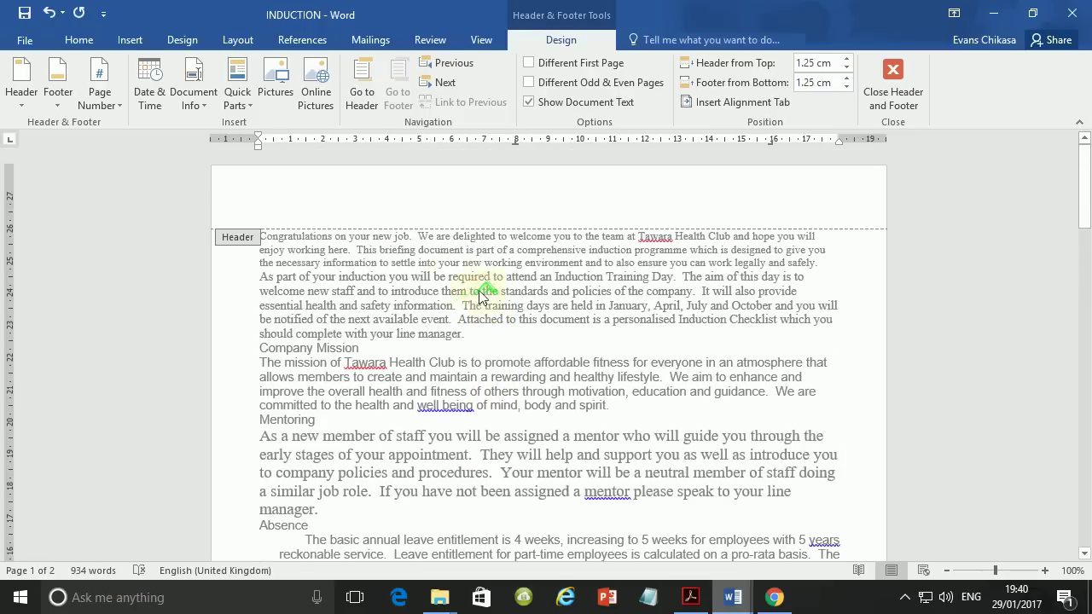
Add a Blank (Three Columns) header and select its left placeholder.
{"action": "left_click", "coordinate": [359, 198]}
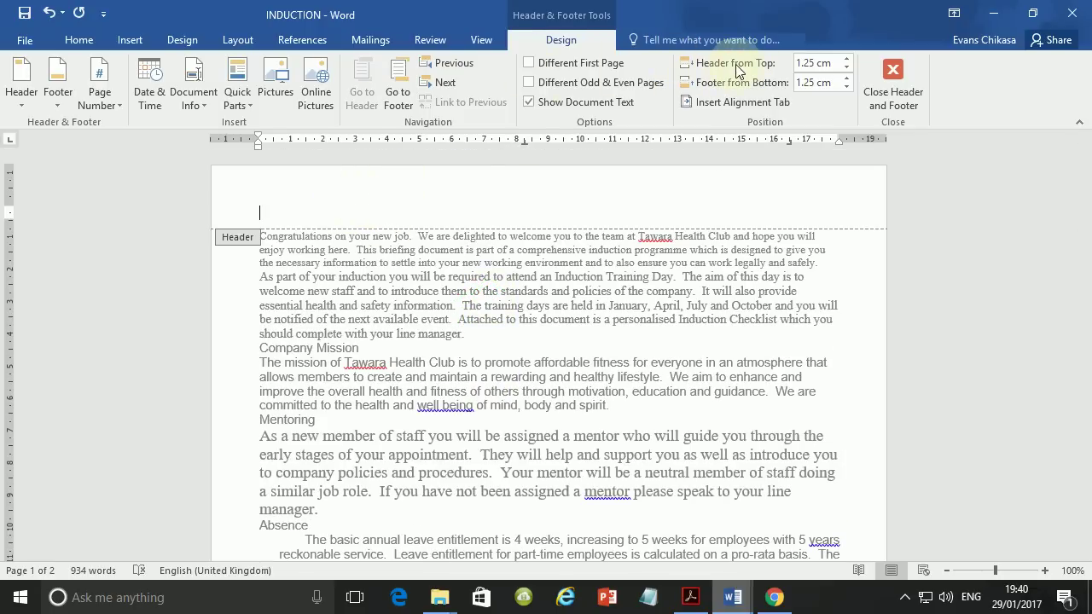
{"action": "left_click", "coordinate": [141, 40]}
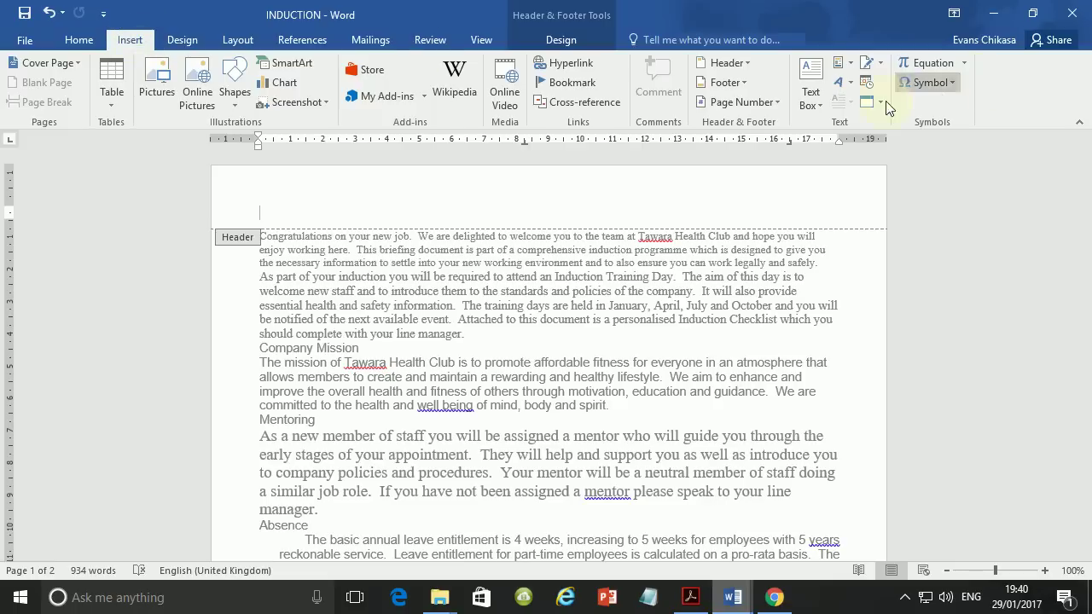
{"action": "left_click", "coordinate": [749, 62]}
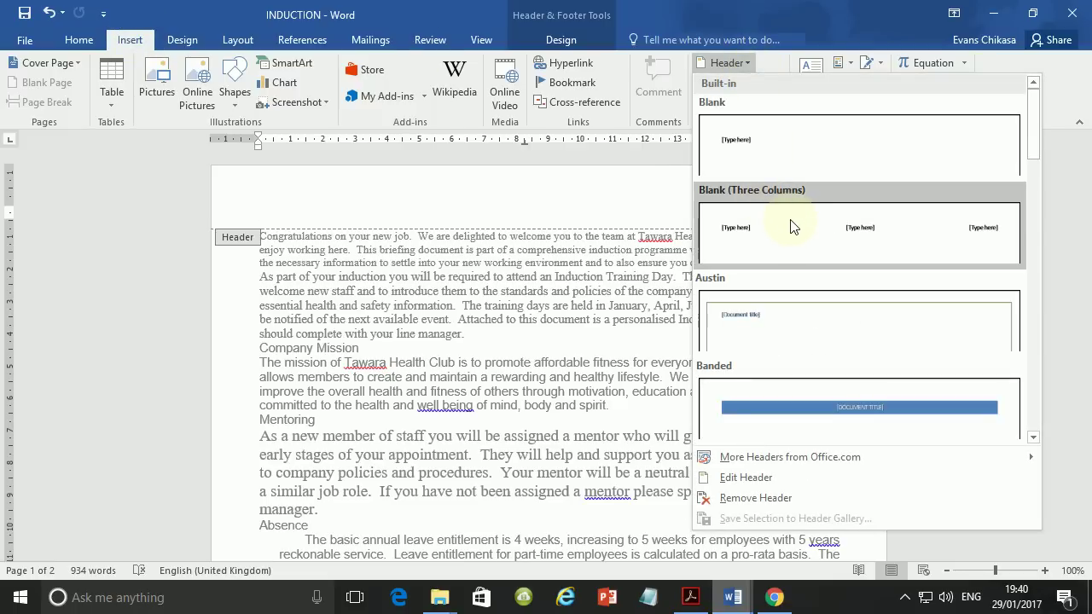
{"action": "left_click", "coordinate": [792, 226]}
{"action": "left_click", "coordinate": [301, 213]}
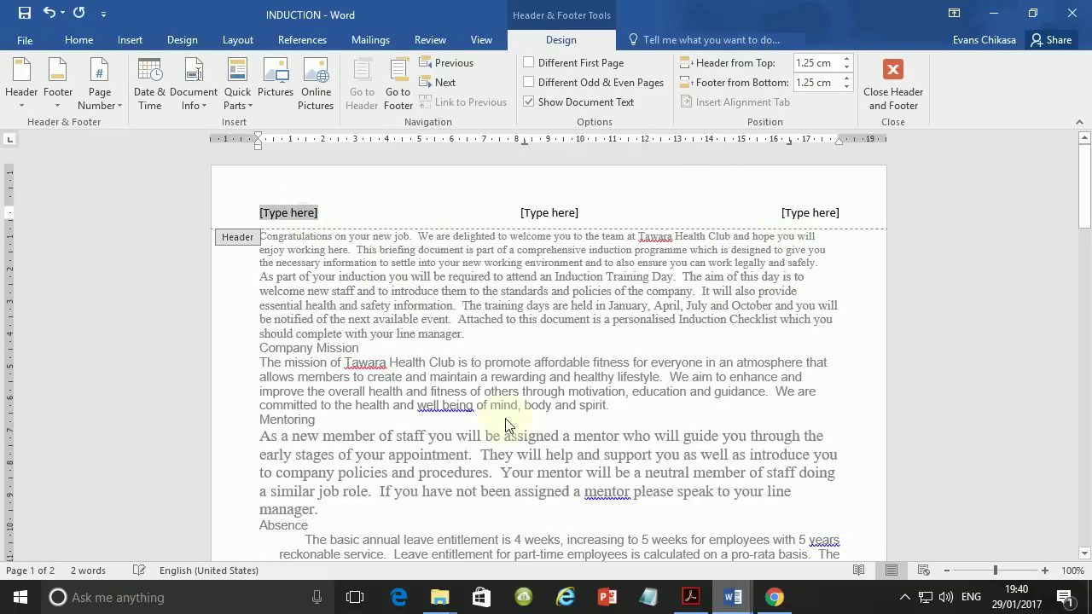
Enter 'Tawara Health Club' in the left header slot, cross-checking the PDF instructions.
{"action": "left_click", "coordinate": [693, 599]}
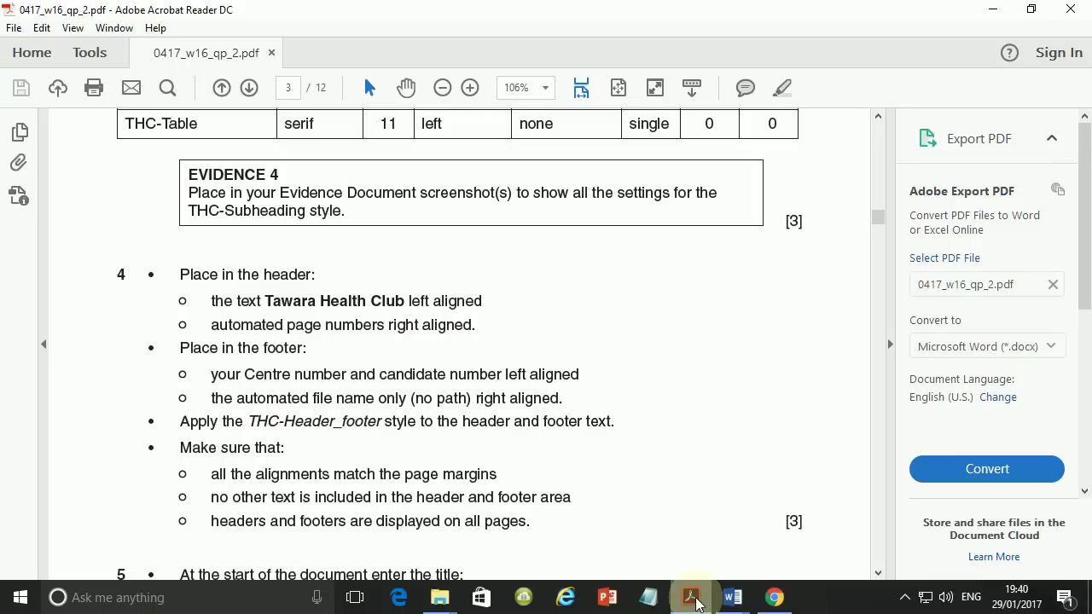
{"action": "left_click", "coordinate": [693, 600]}
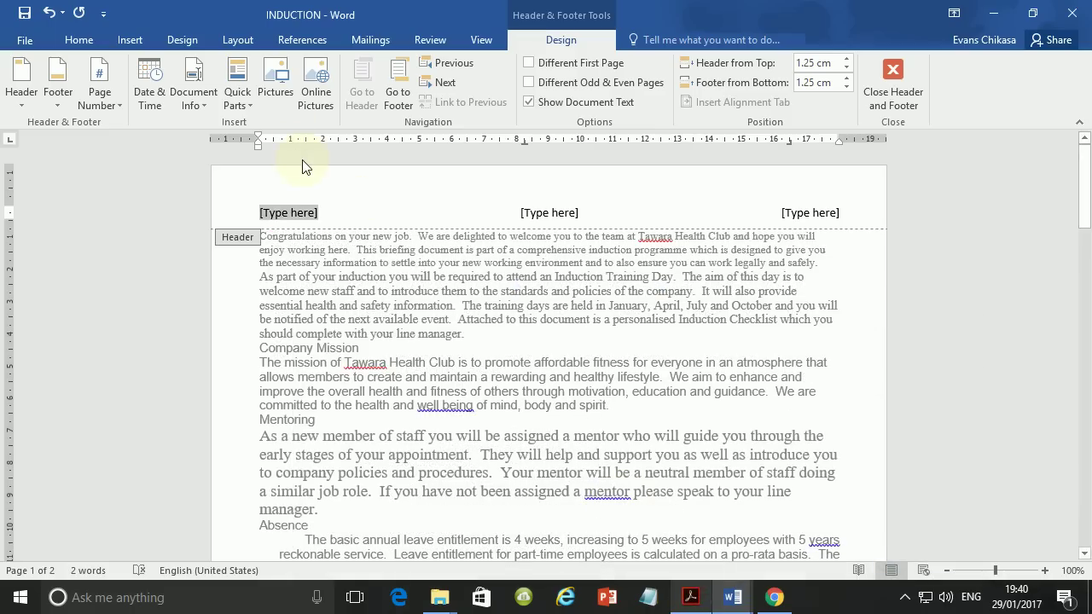
{"action": "type", "text": "Tawara Health Club"}
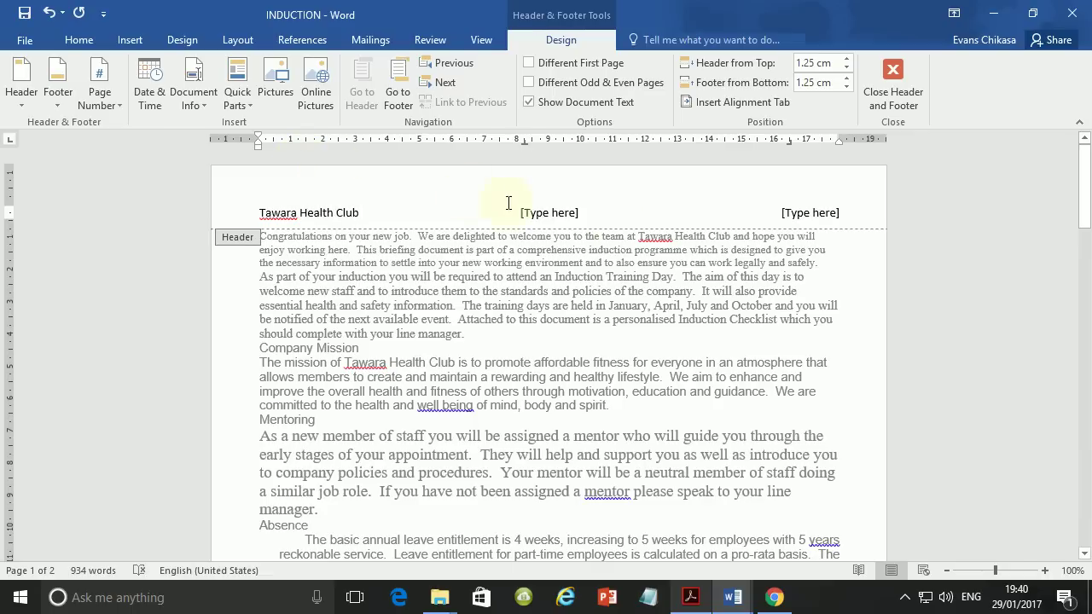
{"action": "left_click", "coordinate": [825, 213]}
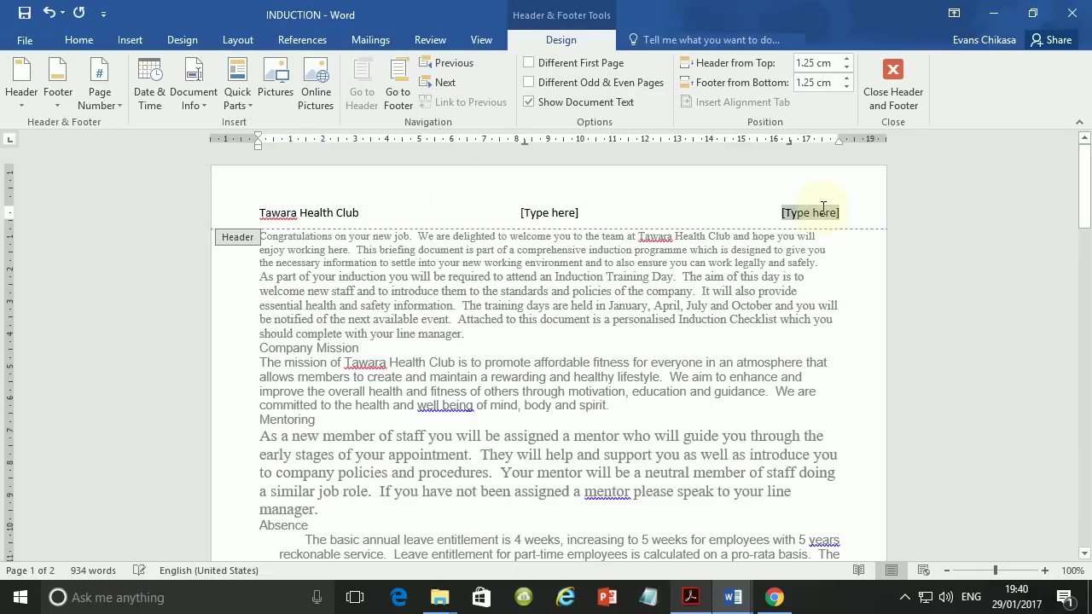
{"action": "left_click", "coordinate": [693, 597]}
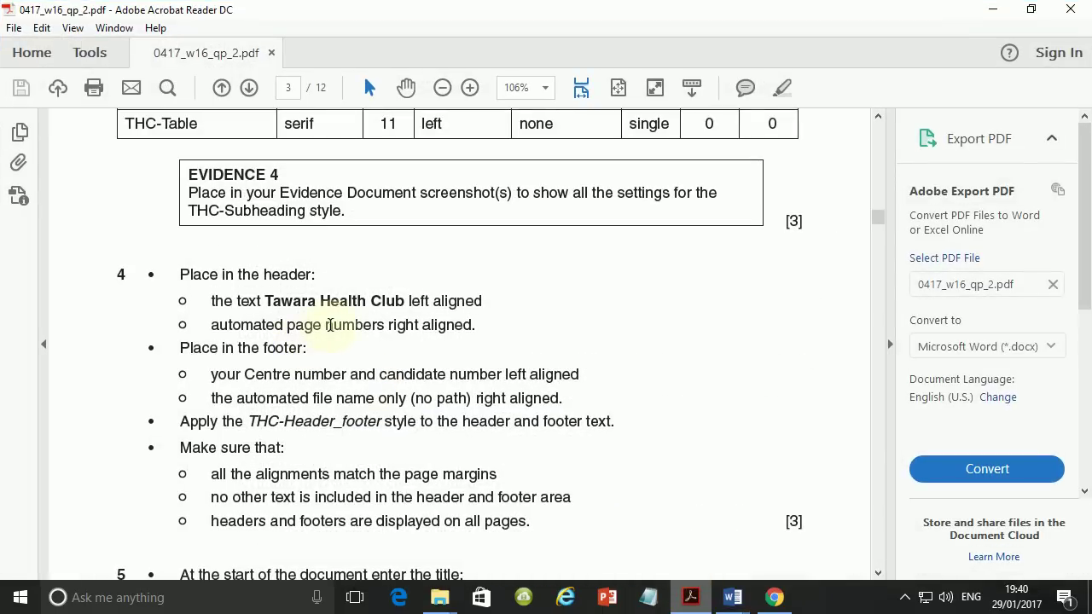
{"action": "mouse_move", "coordinate": [734, 594]}
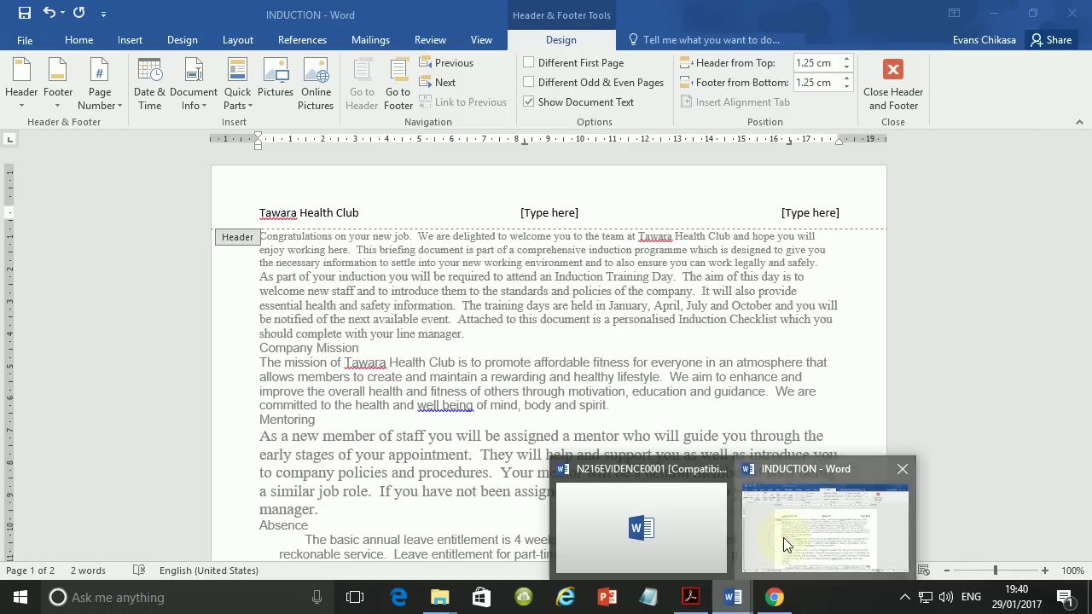
{"action": "left_click", "coordinate": [784, 538]}
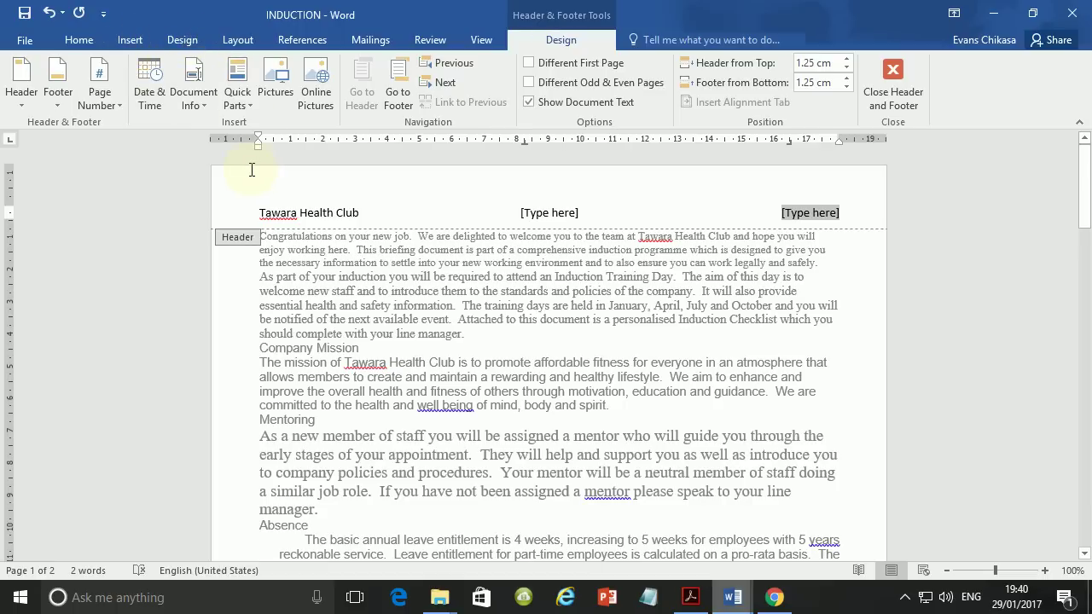
Insert a Page field in 1, 2, 3 format in the header's right slot.
{"action": "left_click", "coordinate": [237, 89]}
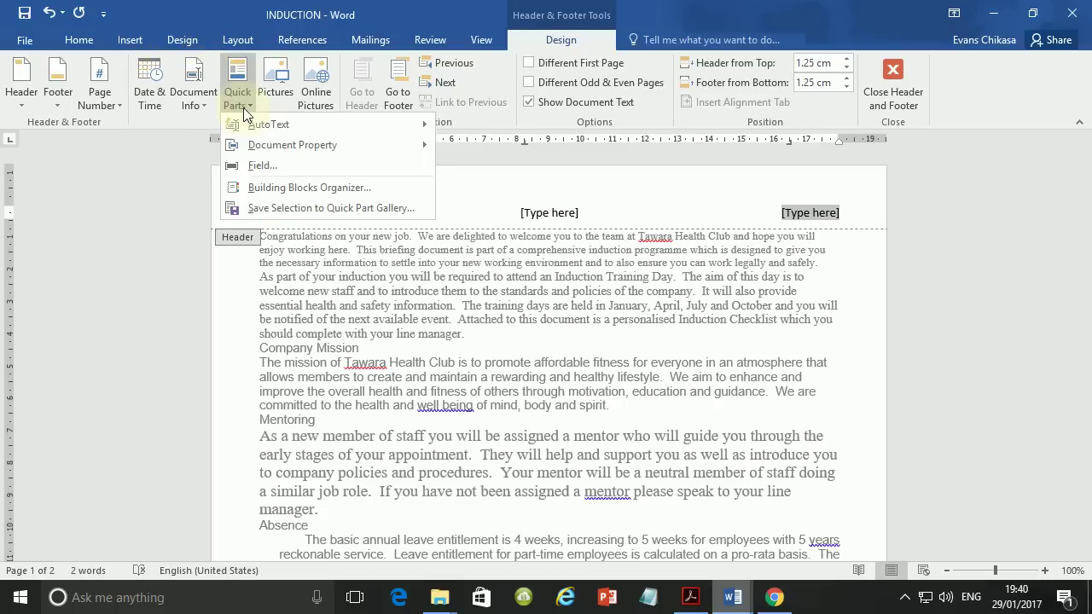
{"action": "left_click", "coordinate": [273, 163]}
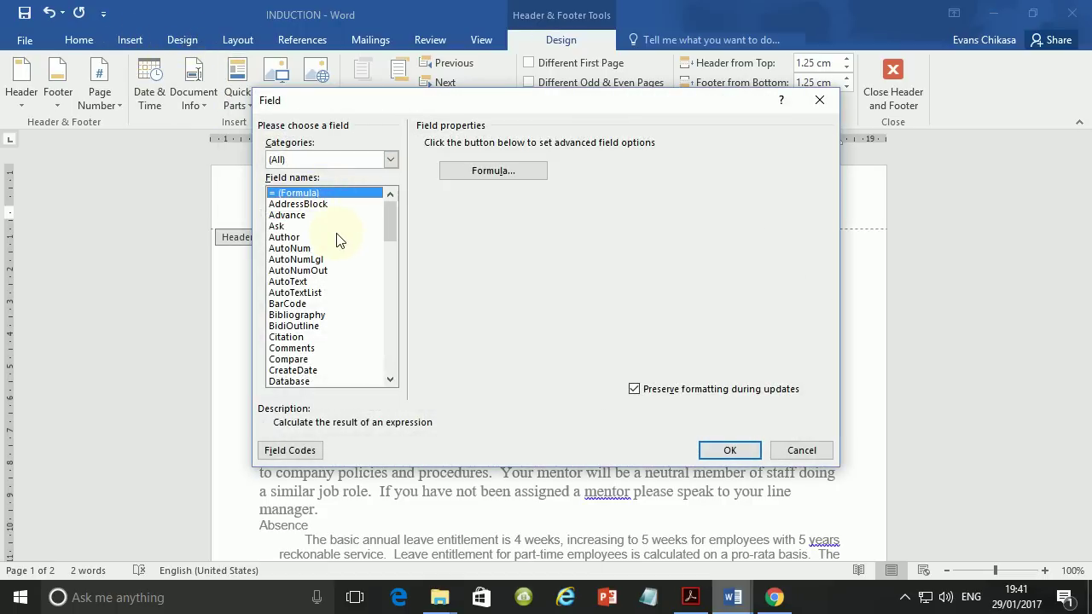
{"action": "key", "text": "p"}
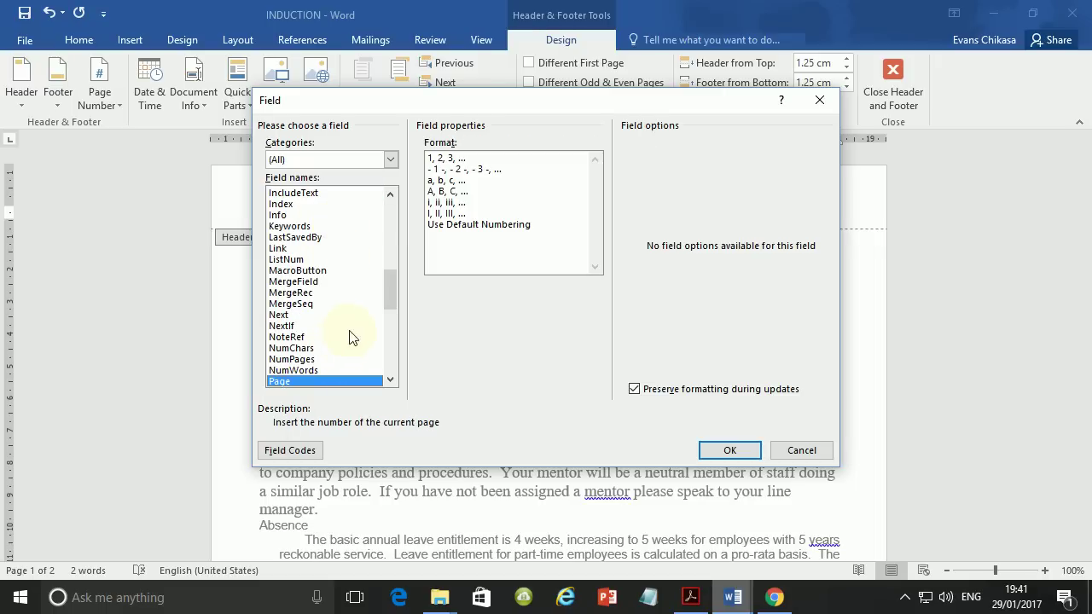
{"action": "left_click", "coordinate": [453, 158]}
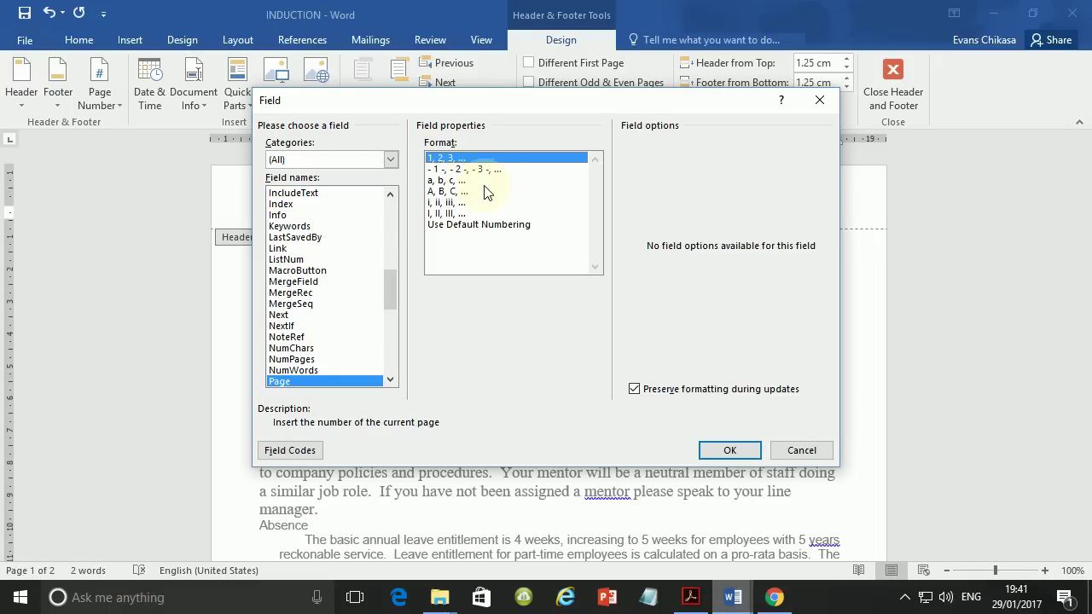
{"action": "left_click", "coordinate": [725, 450]}
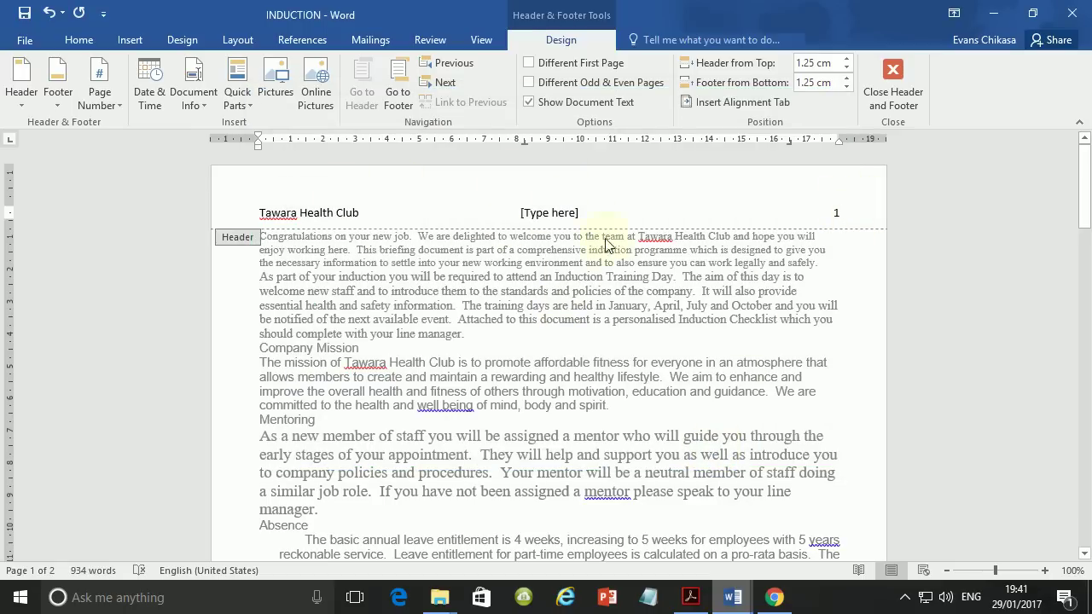
Delete the unused middle header placeholder and close header editing.
{"action": "left_click", "coordinate": [553, 214]}
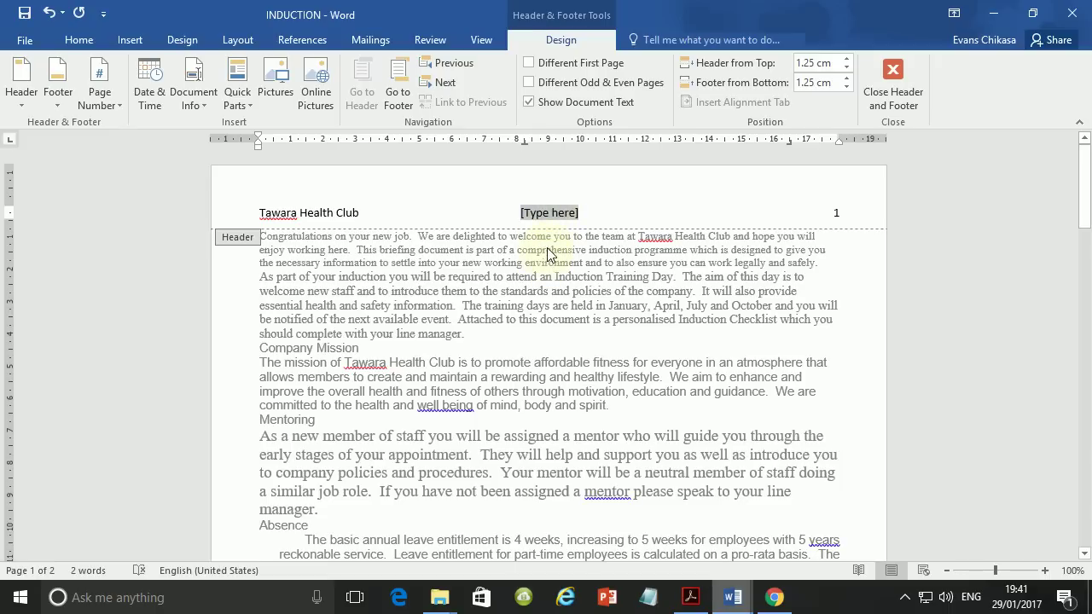
{"action": "key", "text": "Delete"}
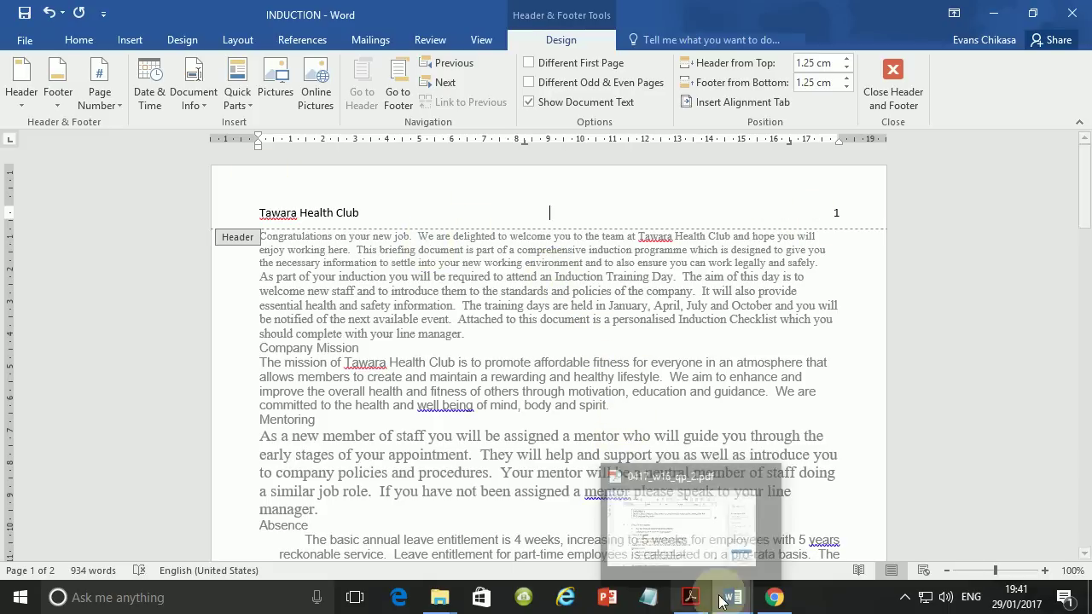
{"action": "mouse_move", "coordinate": [732, 596]}
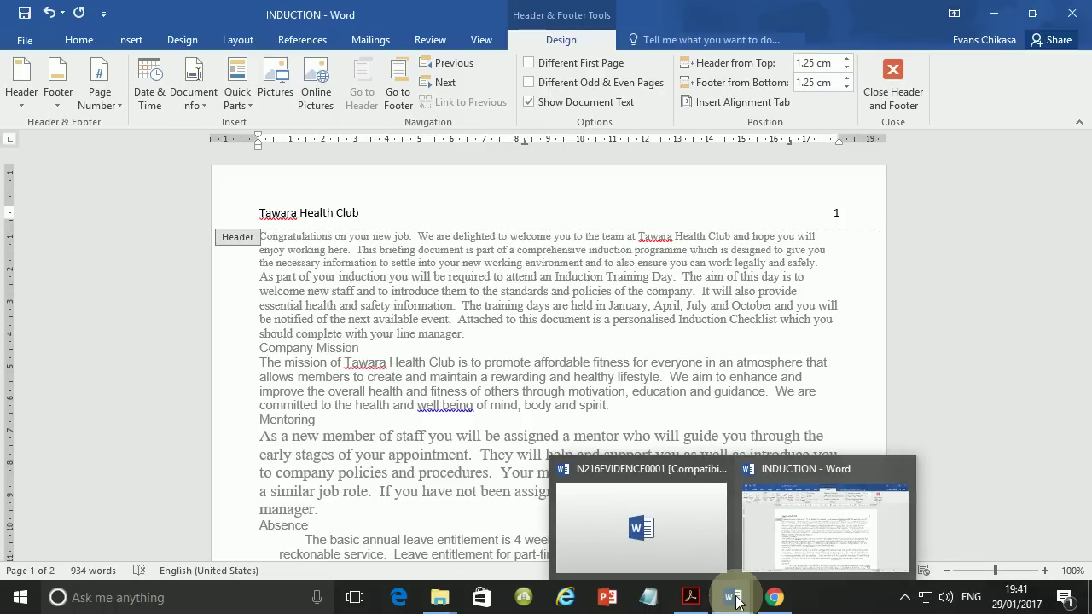
{"action": "left_click", "coordinate": [790, 533]}
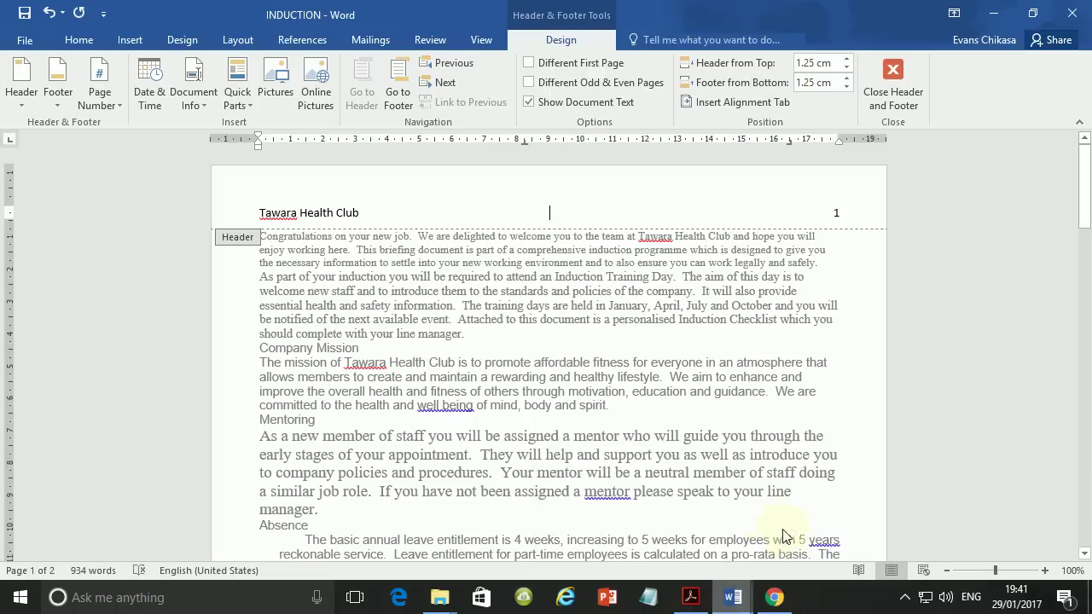
{"action": "double_click", "coordinate": [595, 380]}
{"action": "mouse_move", "coordinate": [735, 599]}
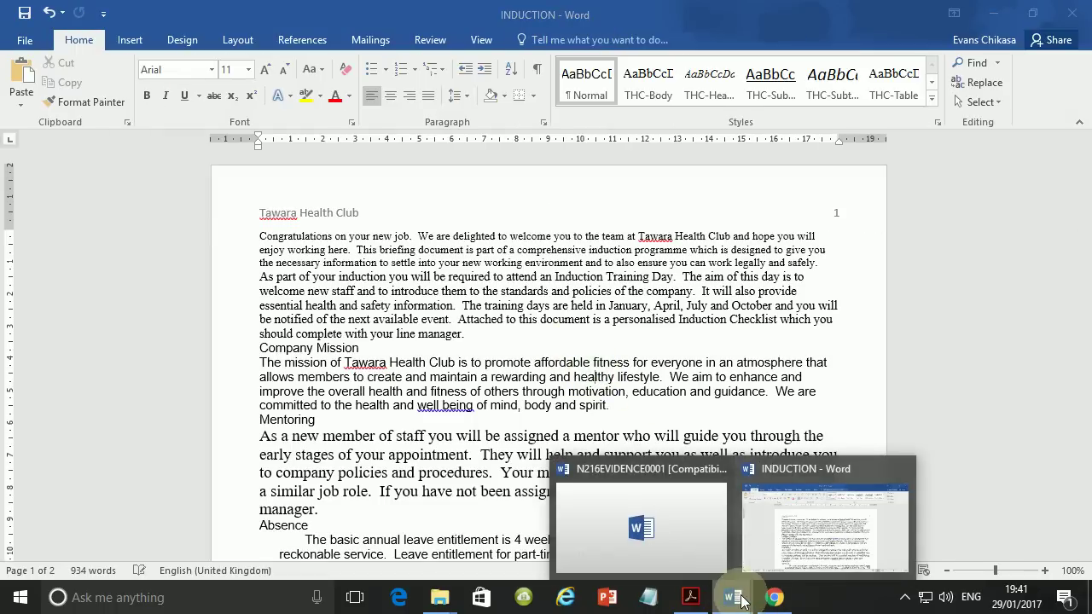
{"action": "left_click", "coordinate": [691, 597]}
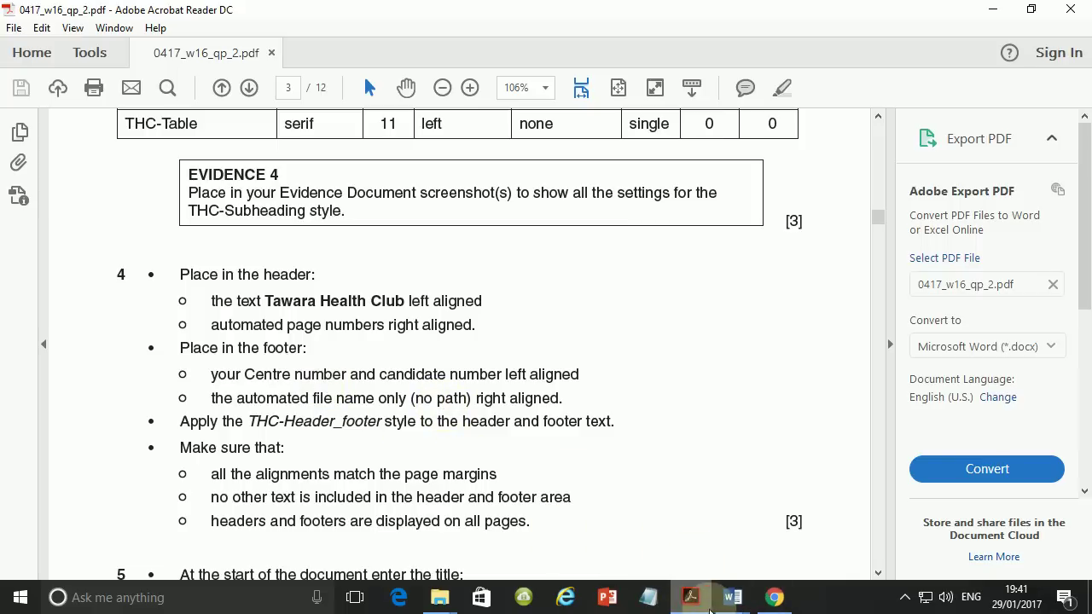
{"action": "left_click", "coordinate": [733, 597]}
{"action": "left_click", "coordinate": [792, 546]}
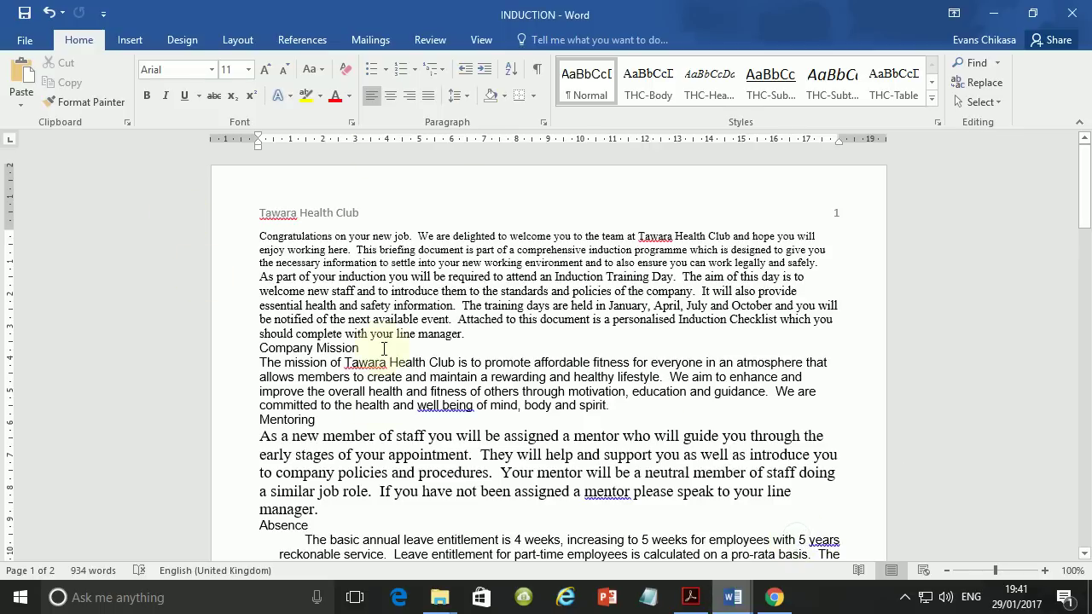
Add a Blank (Three Columns) footer with the centre and candidate numbers in its left slot.
{"action": "left_click", "coordinate": [129, 40]}
{"action": "left_click", "coordinate": [726, 81]}
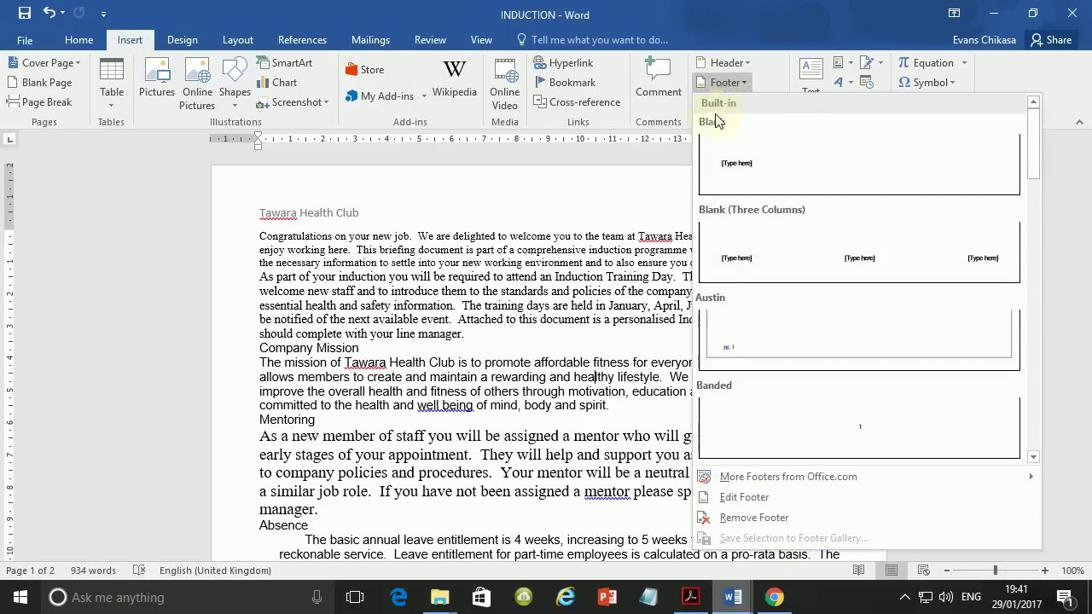
{"action": "left_click", "coordinate": [773, 256]}
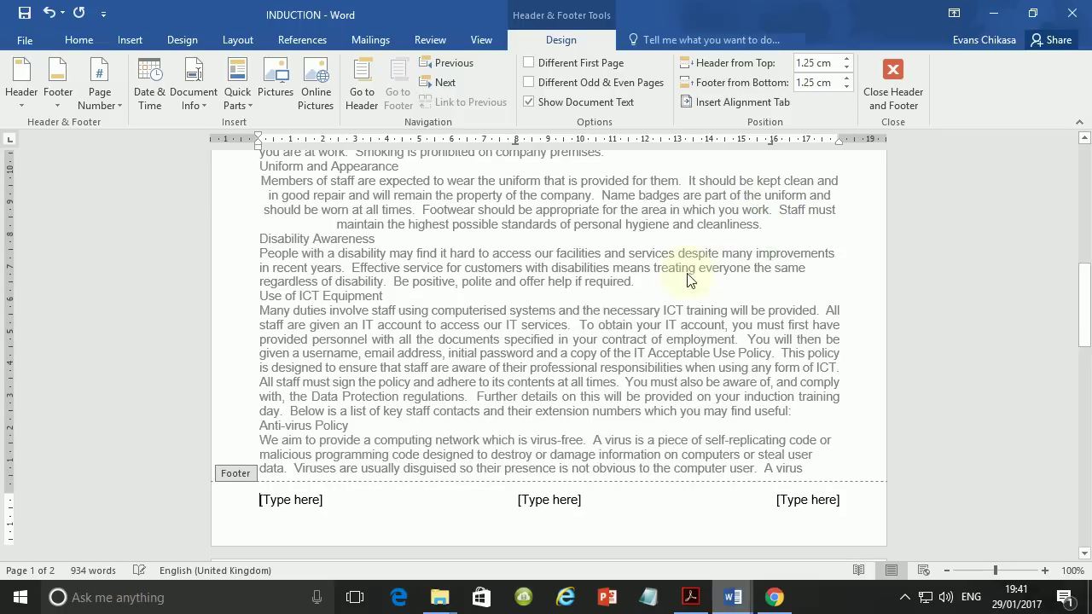
{"action": "left_click", "coordinate": [297, 502]}
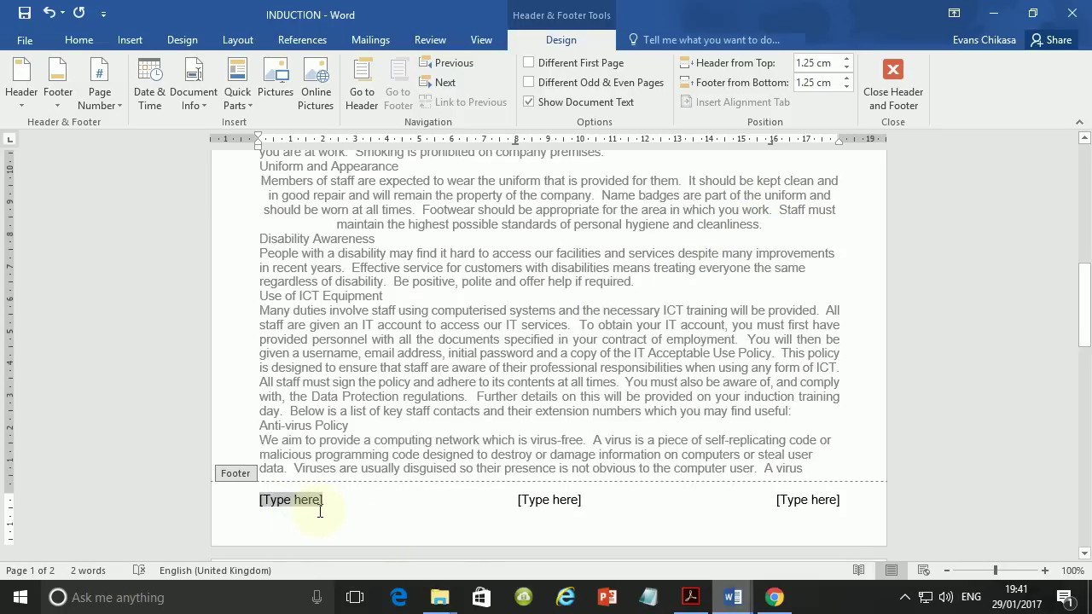
{"action": "type", "text": "ZM556, 0001"}
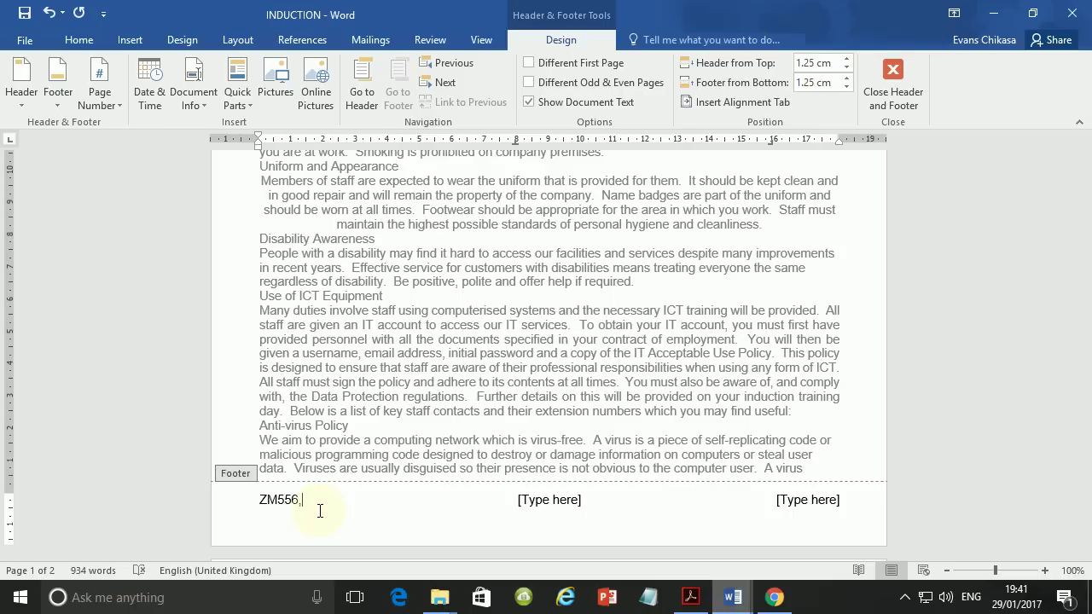
{"action": "left_click", "coordinate": [691, 597]}
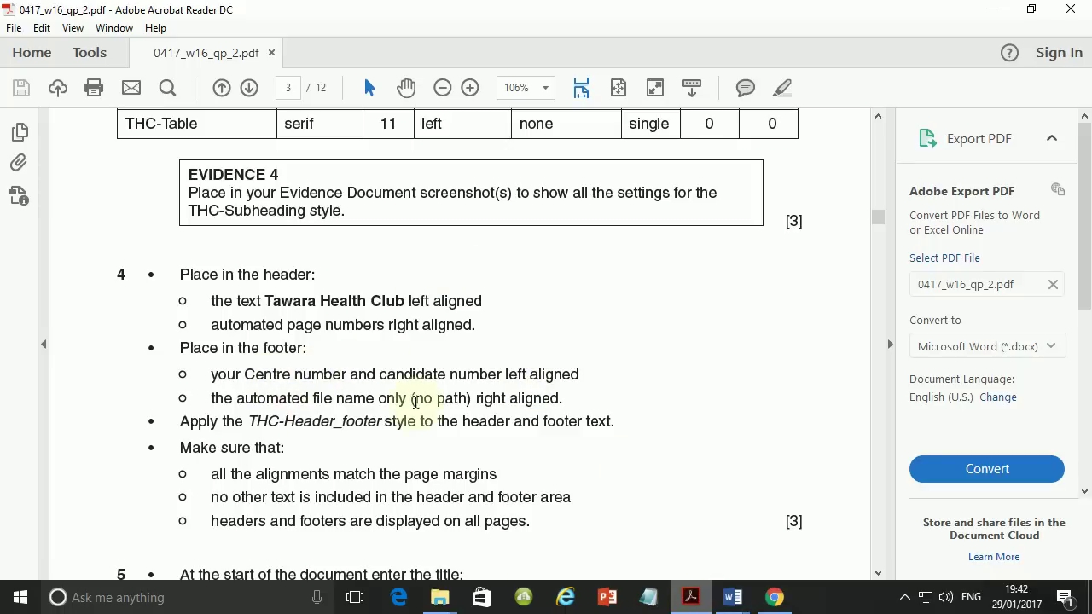
{"action": "mouse_move", "coordinate": [732, 597]}
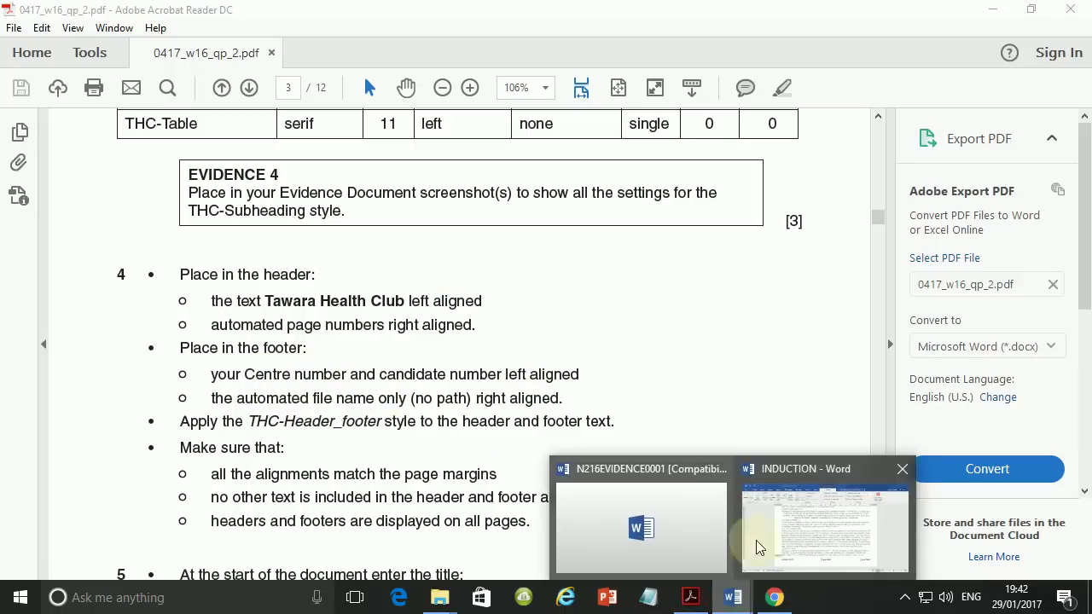
{"action": "left_click", "coordinate": [756, 541]}
{"action": "left_click", "coordinate": [800, 501]}
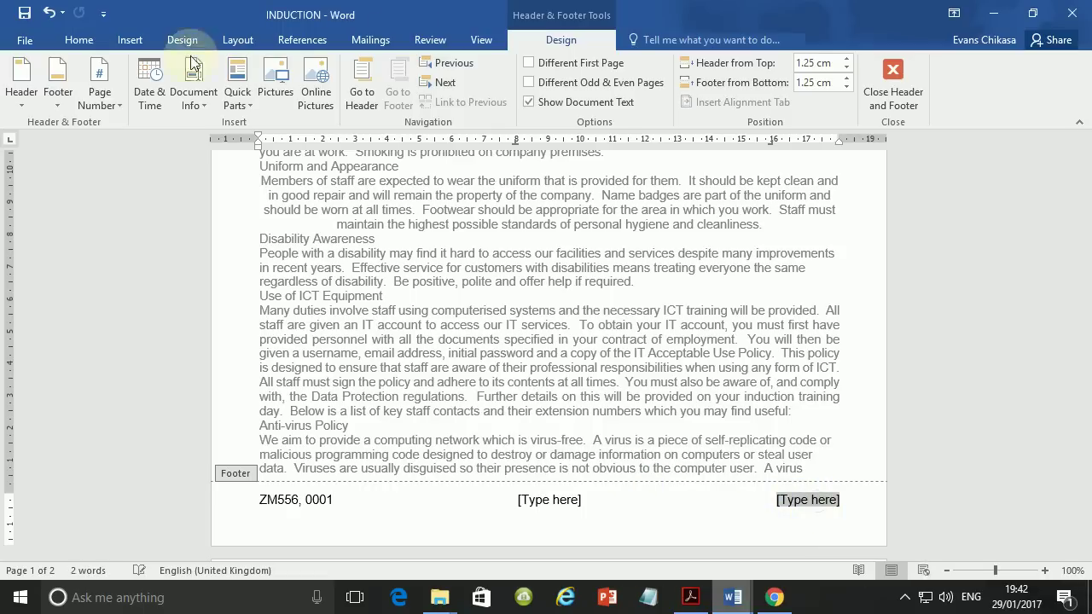
Insert a FileName field without path into the footer's right slot.
{"action": "left_click", "coordinate": [242, 100]}
{"action": "left_click", "coordinate": [266, 166]}
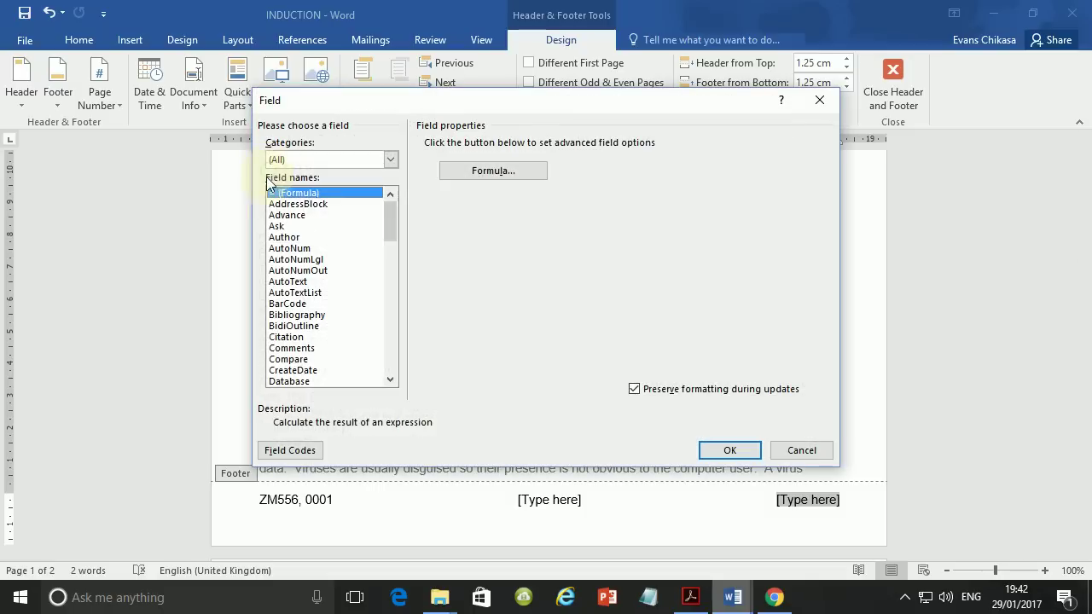
{"action": "key", "text": "f"}
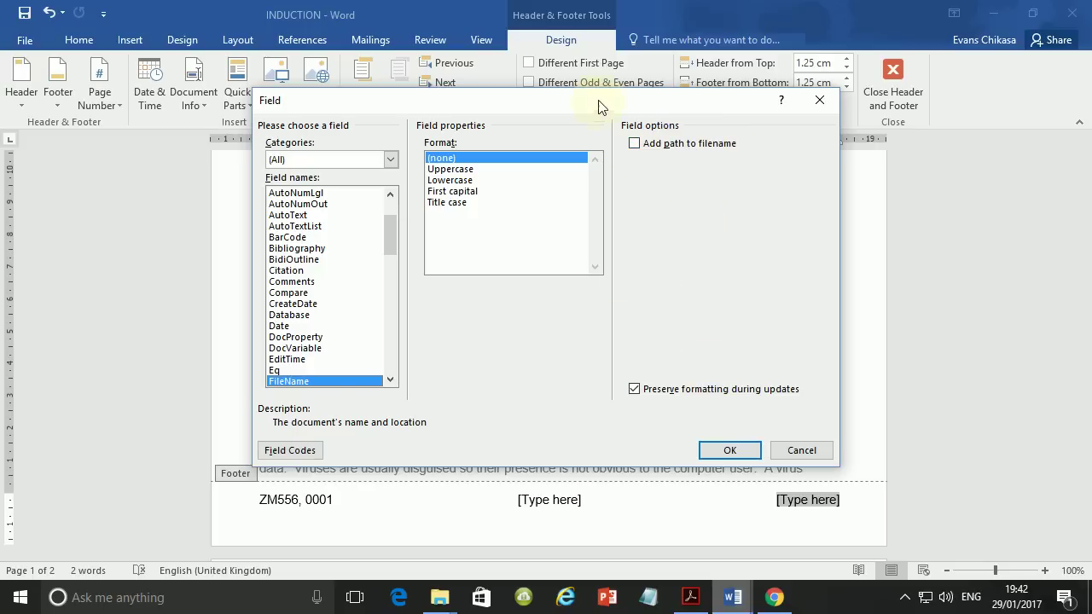
{"action": "left_click", "coordinate": [731, 451]}
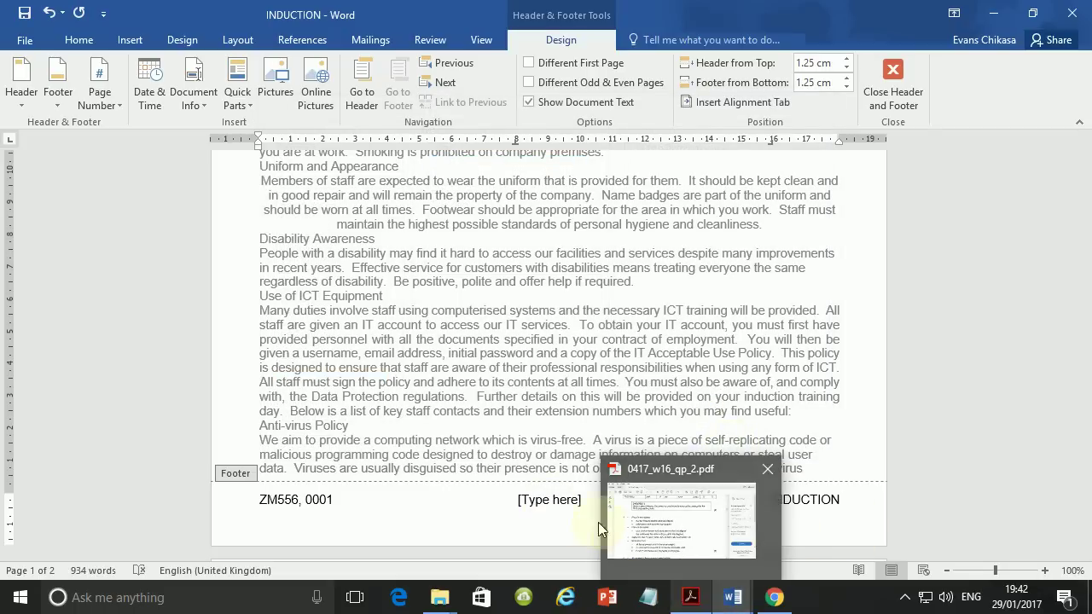
Select the middle footer placeholder, then highlight the no-other-text and all-pages footer rules in the PDF.
{"action": "left_click", "coordinate": [558, 502]}
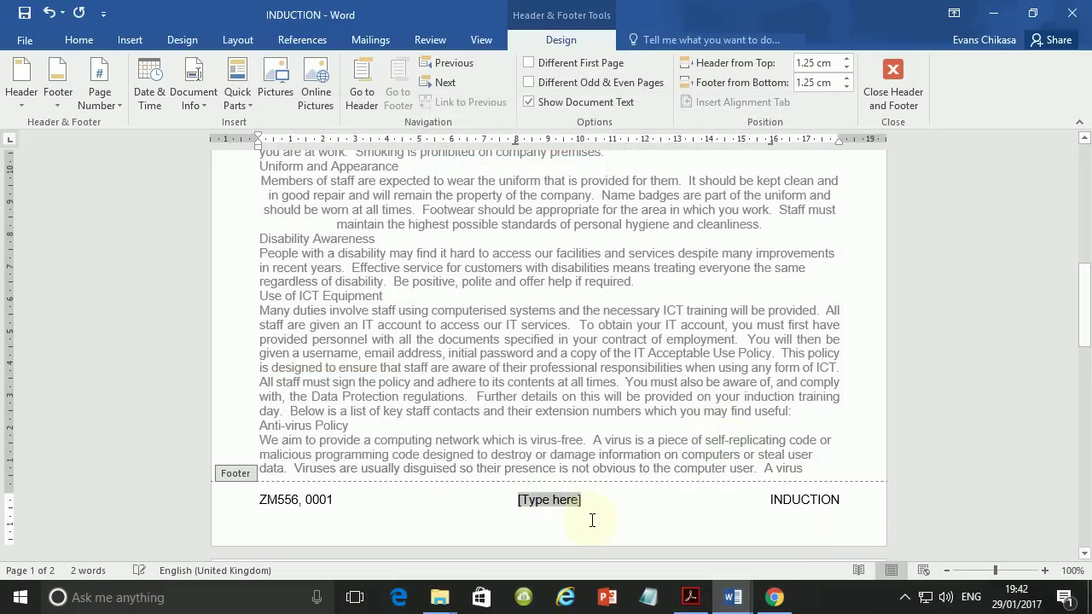
{"action": "left_click", "coordinate": [690, 595]}
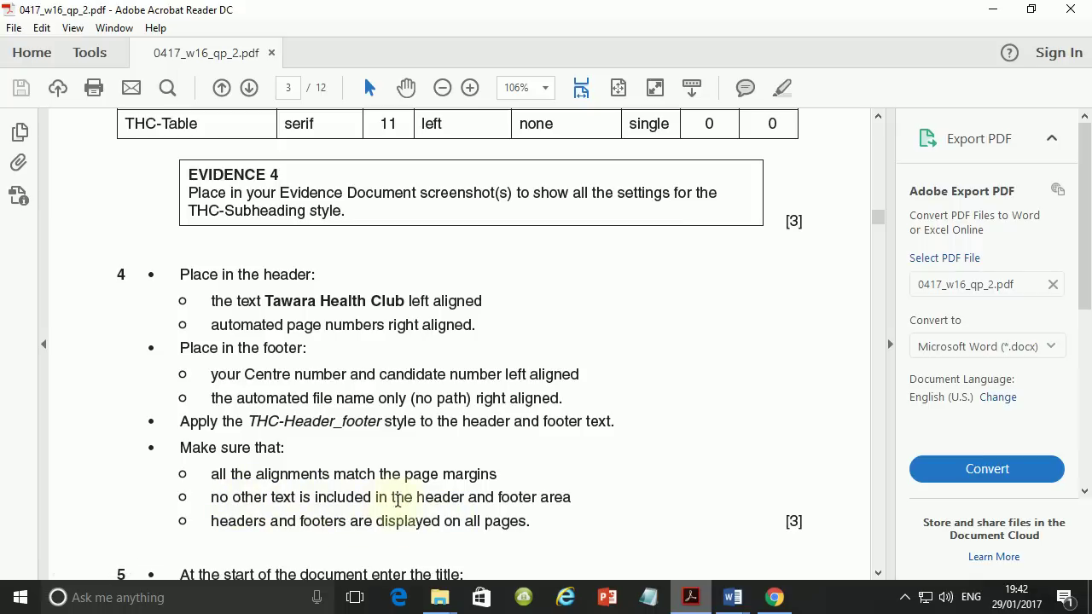
{"action": "left_click_drag", "start_coordinate": [572, 498], "coordinate": [211, 496]}
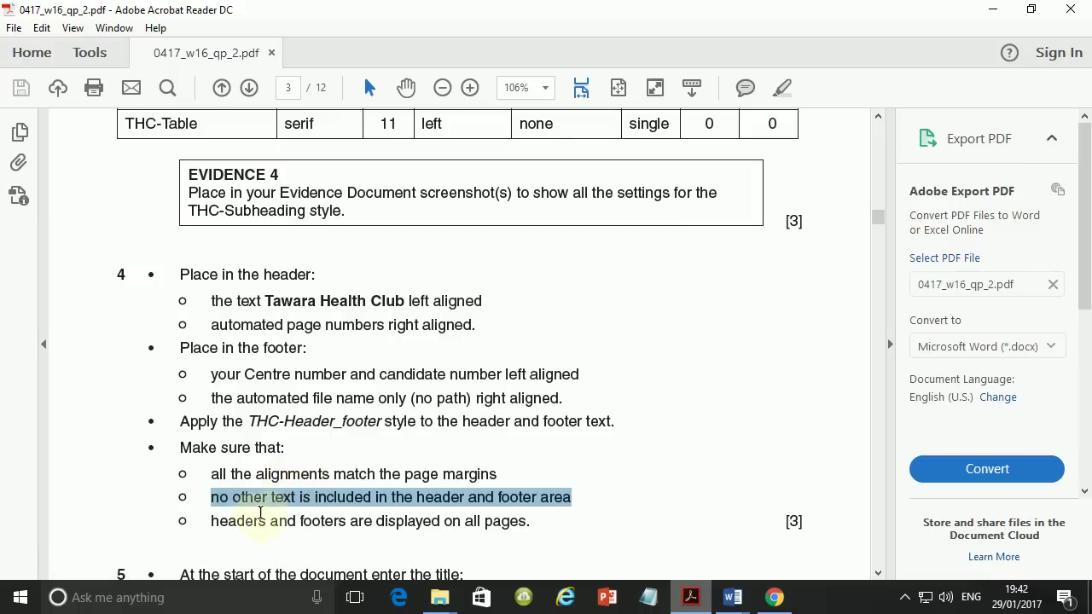
{"action": "left_click_drag", "start_coordinate": [213, 521], "coordinate": [530, 519]}
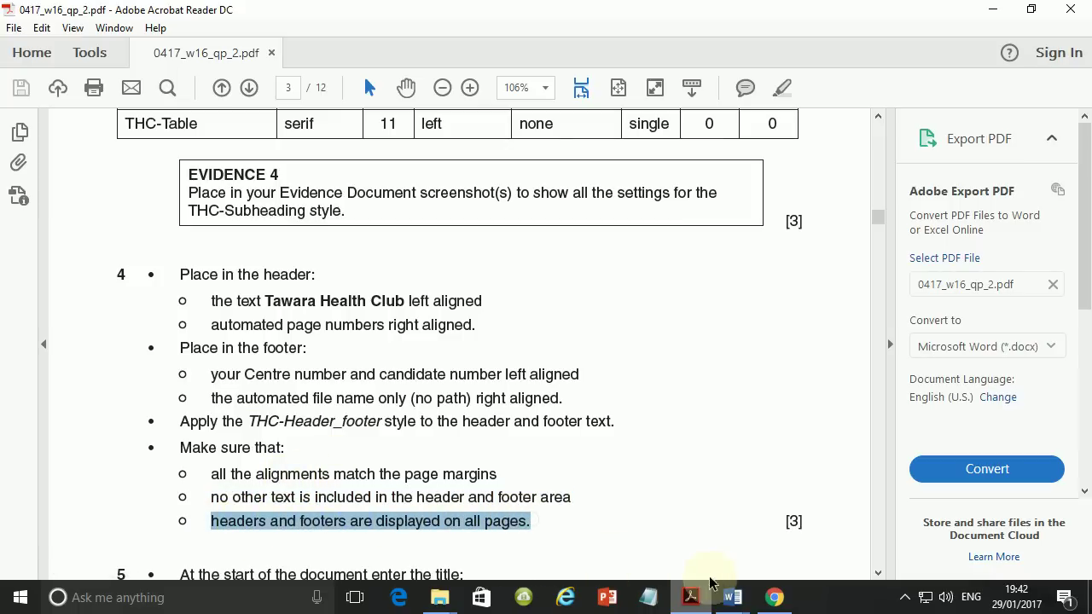
Back in INDUCTION, select the whole footer line and show the Home tab styles.
{"action": "mouse_move", "coordinate": [732, 597]}
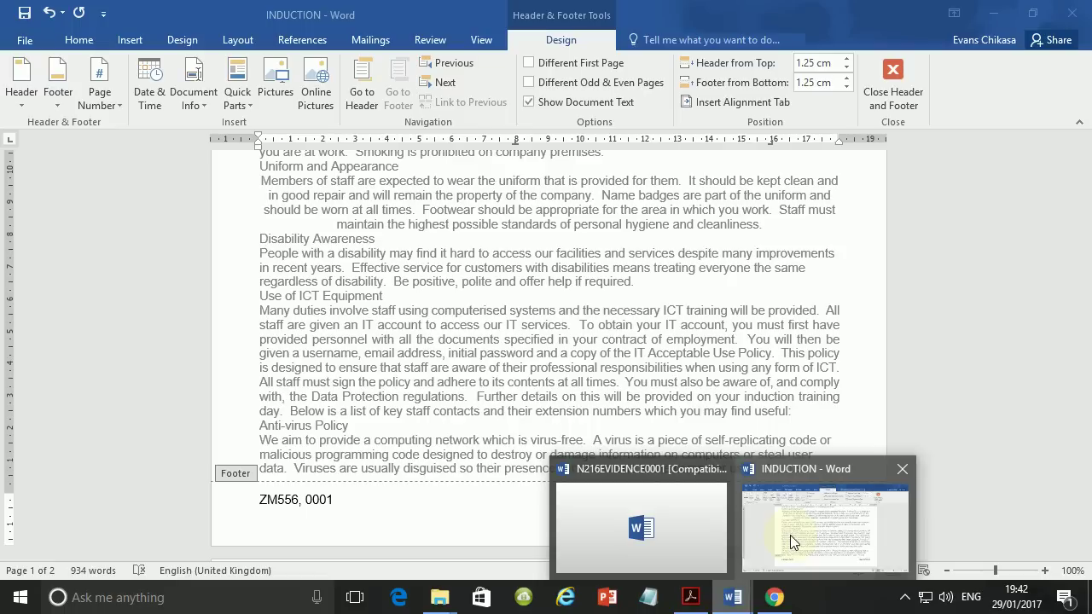
{"action": "left_click", "coordinate": [790, 536]}
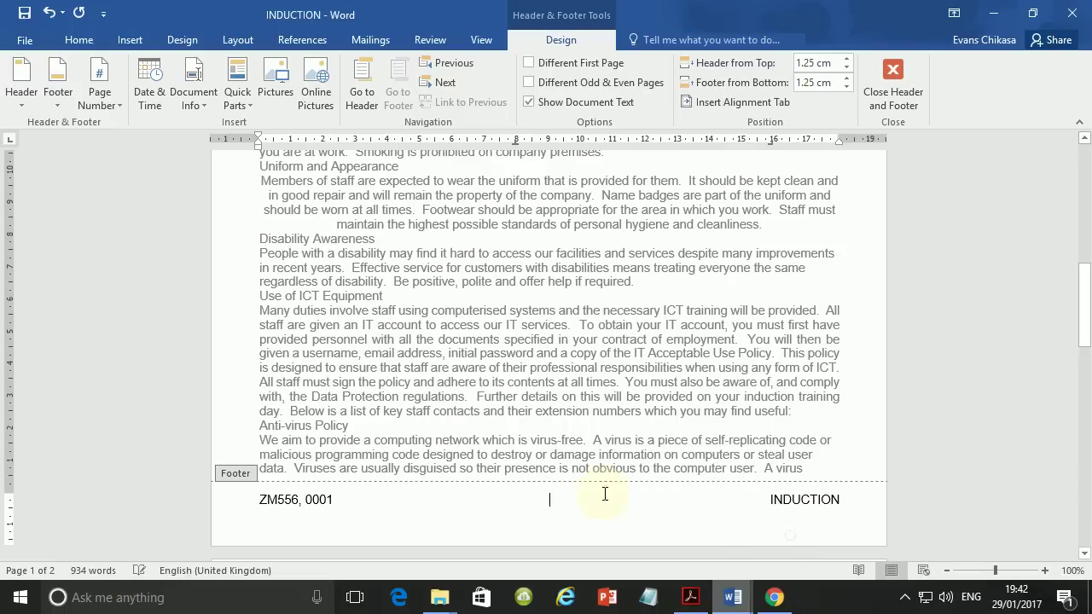
{"action": "triple_click", "coordinate": [263, 501]}
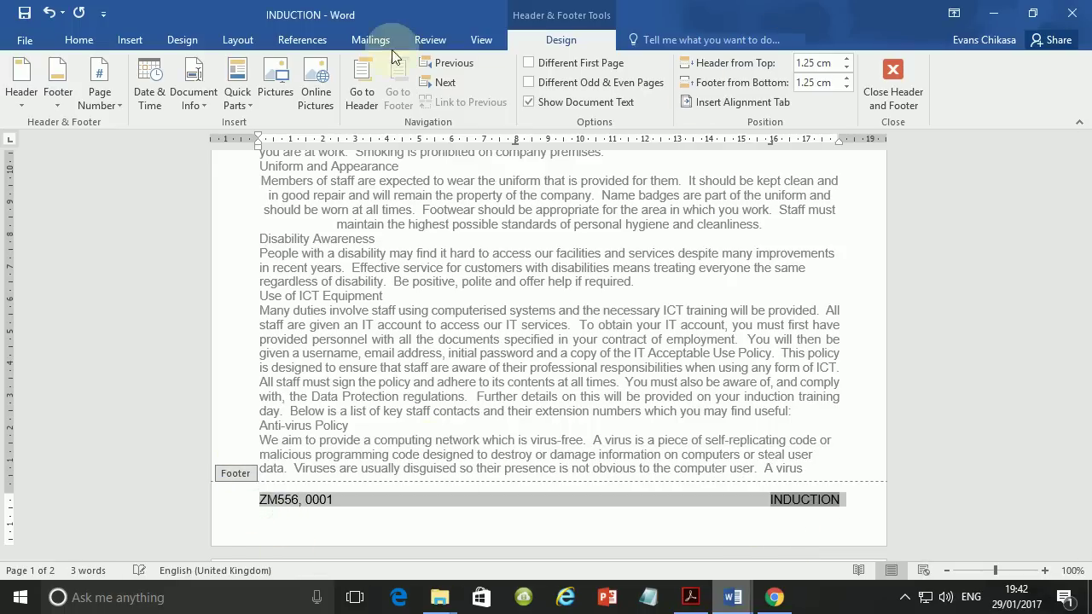
{"action": "left_click", "coordinate": [77, 39]}
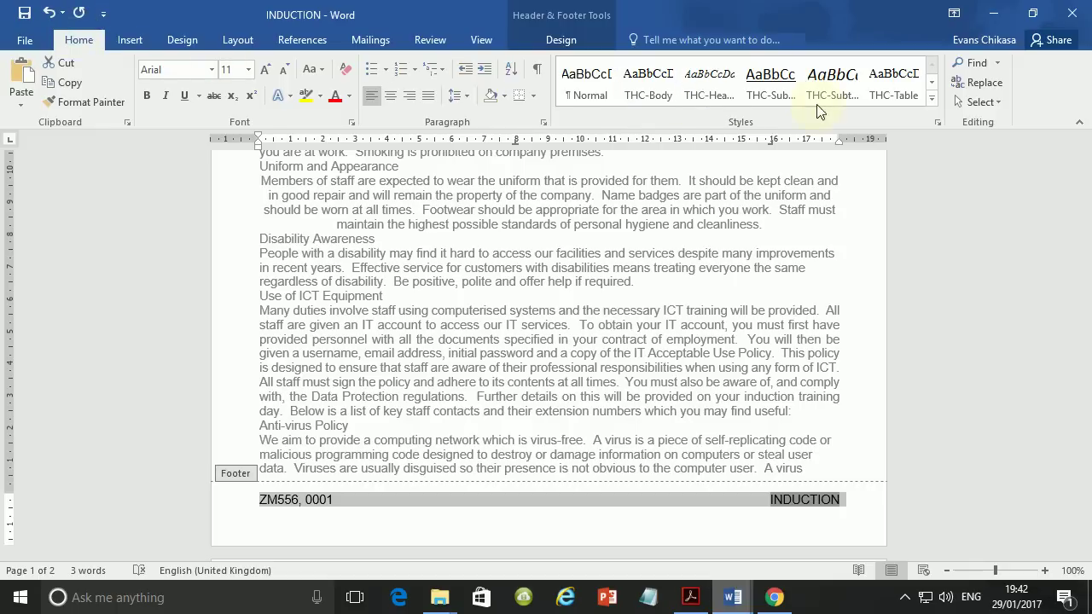
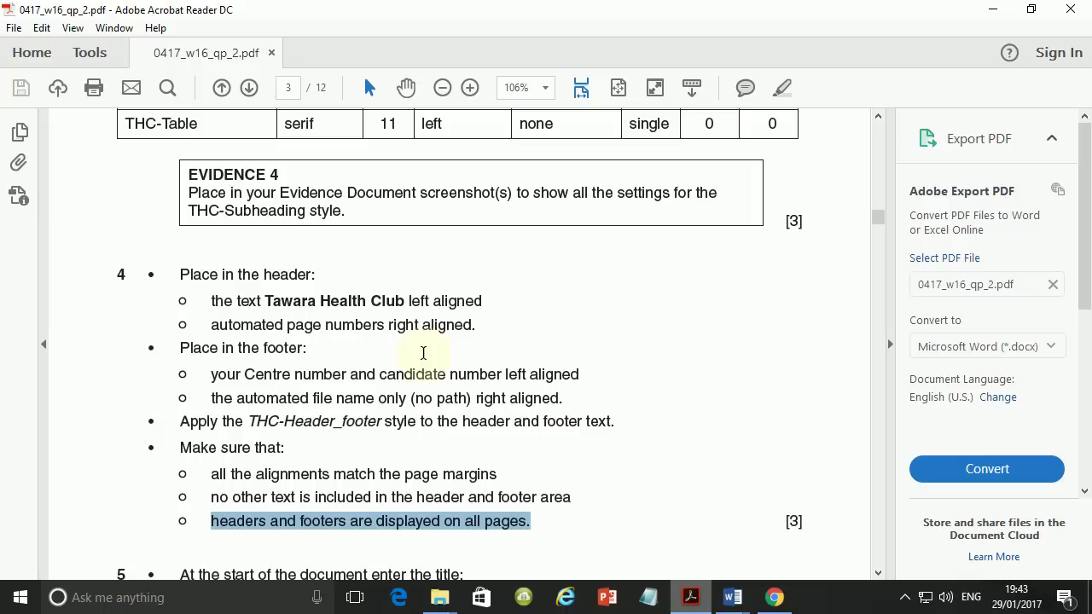
Scroll the exam paper down to question 4's header and footer requirements.
{"action": "scroll", "coordinate": [450, 442], "scroll_direction": "down", "scroll_amount": 5}
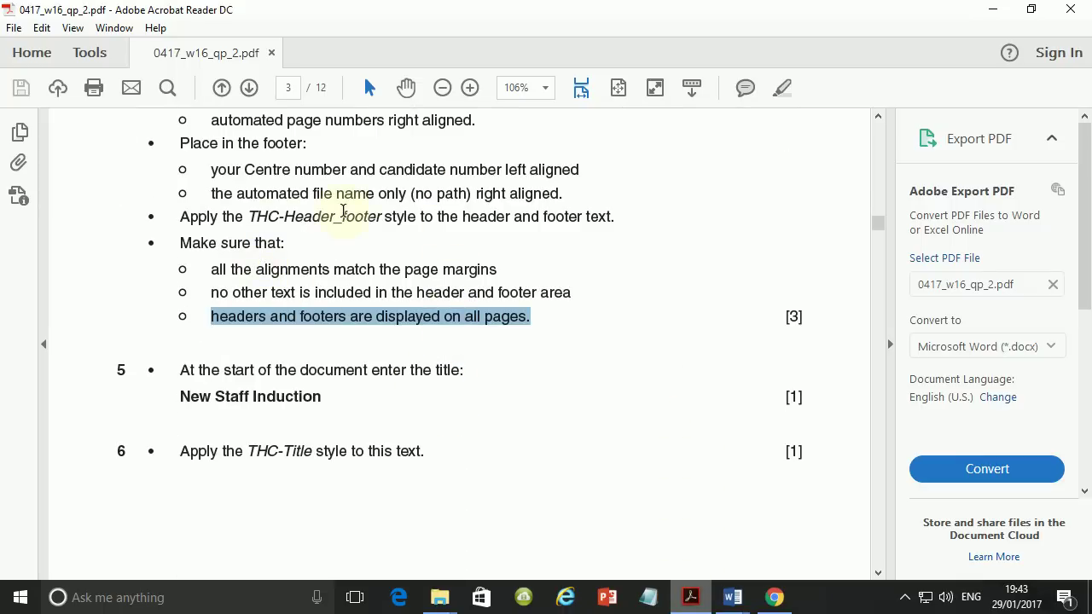
Mark the THC-Header_footer and margin-alignment requirements in the PDF, then return to the INDUCTION body text.
{"action": "left_click_drag", "start_coordinate": [180, 217], "coordinate": [614, 217]}
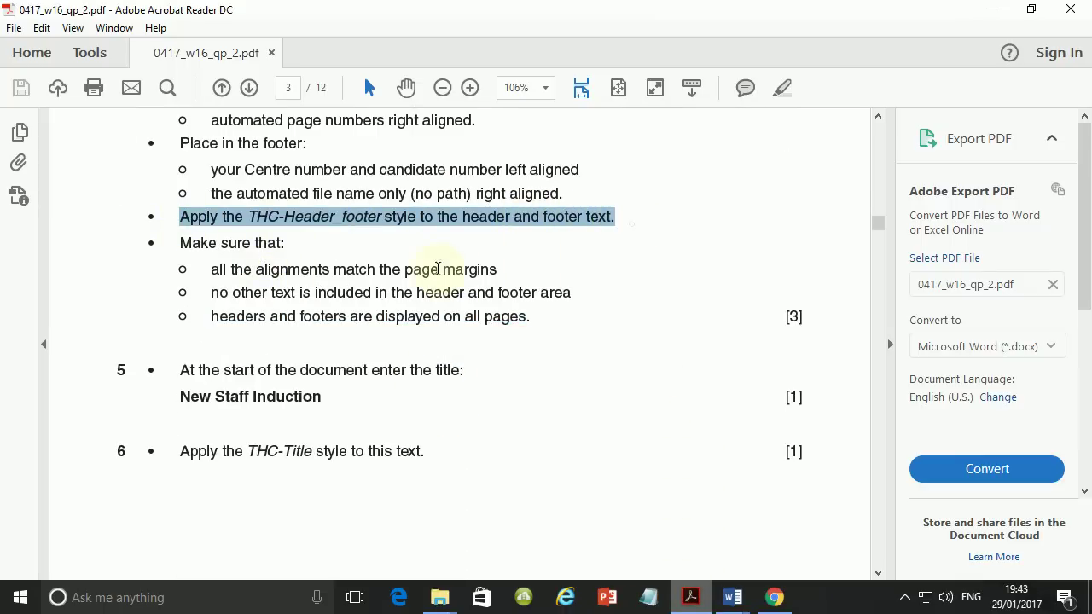
{"action": "left_click_drag", "start_coordinate": [212, 269], "coordinate": [257, 267]}
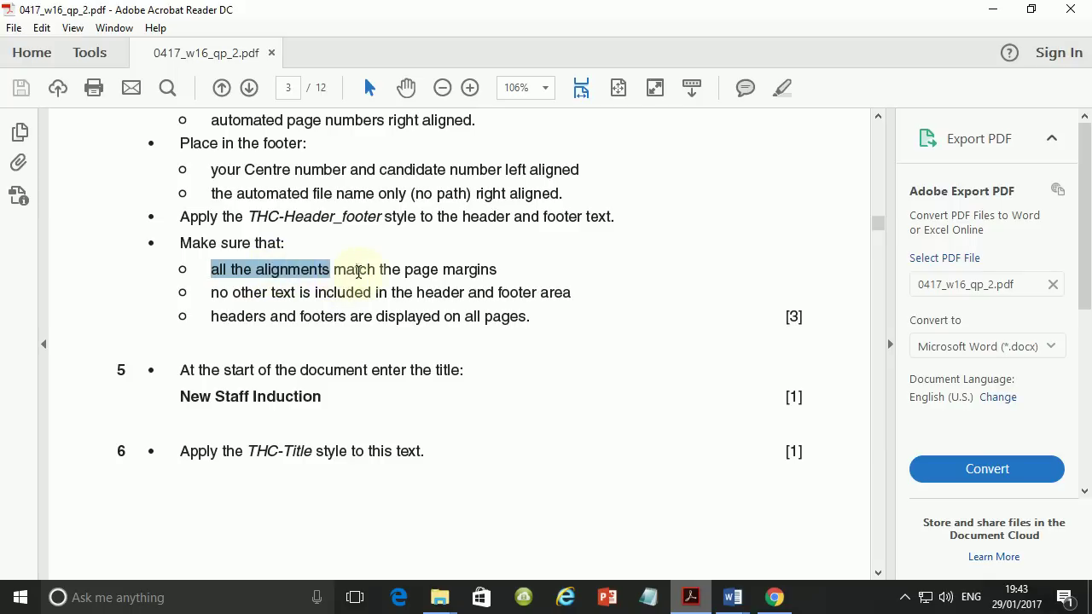
{"action": "mouse_move", "coordinate": [732, 598]}
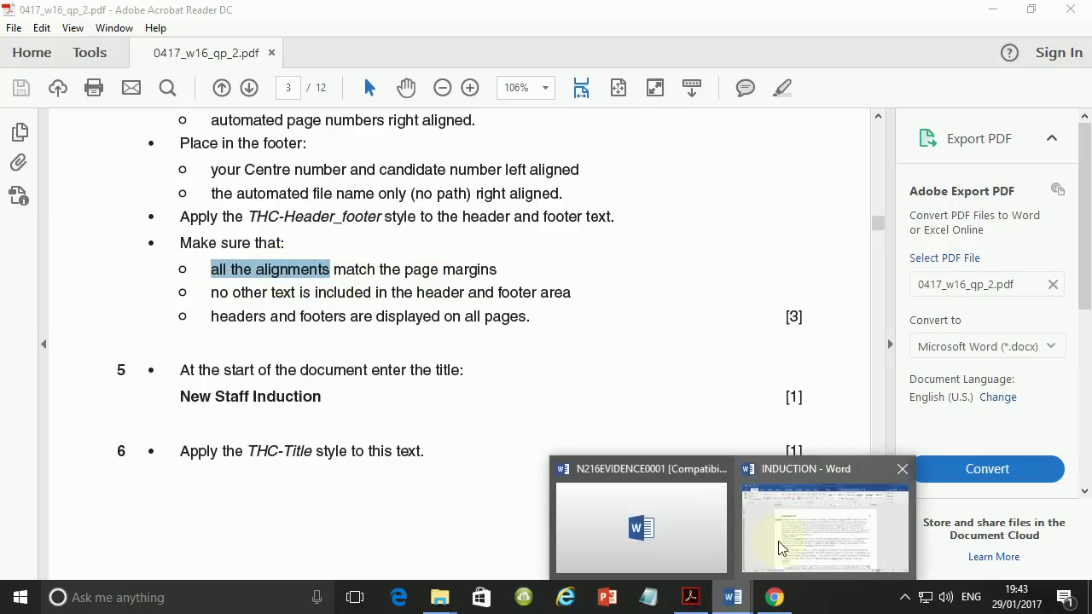
{"action": "left_click", "coordinate": [778, 546]}
{"action": "double_click", "coordinate": [312, 315]}
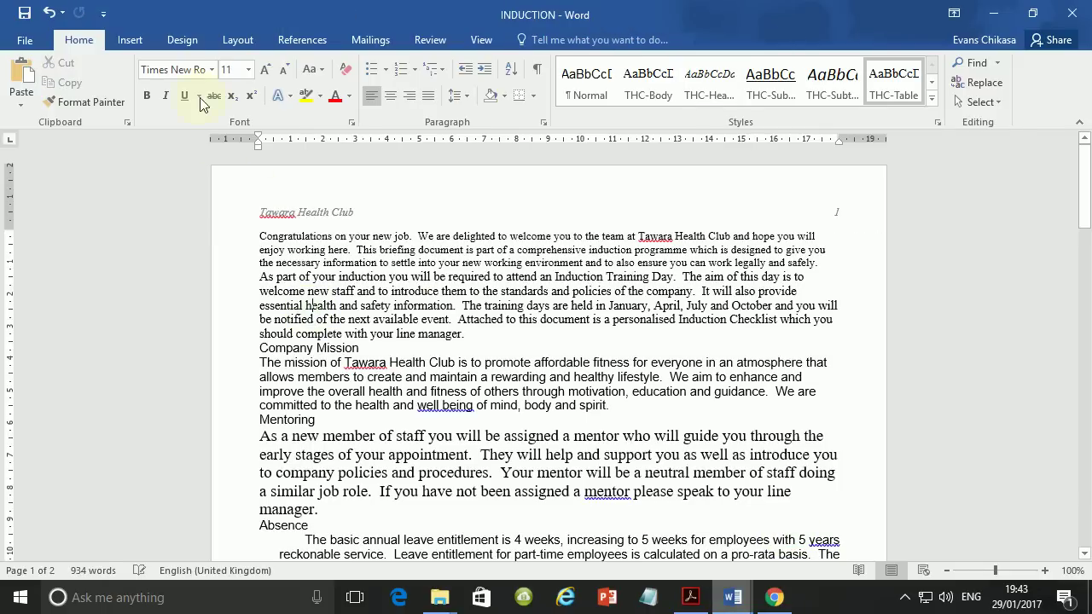
Browse the built-in header designs on the Insert tab and close them without choosing one.
{"action": "left_click", "coordinate": [132, 41]}
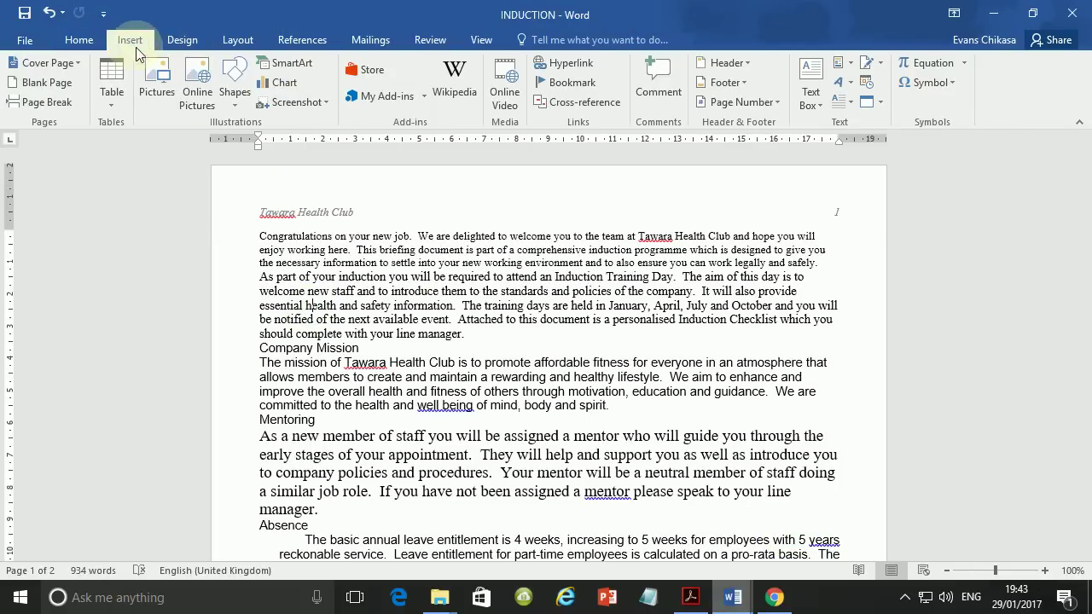
{"action": "left_click", "coordinate": [744, 65]}
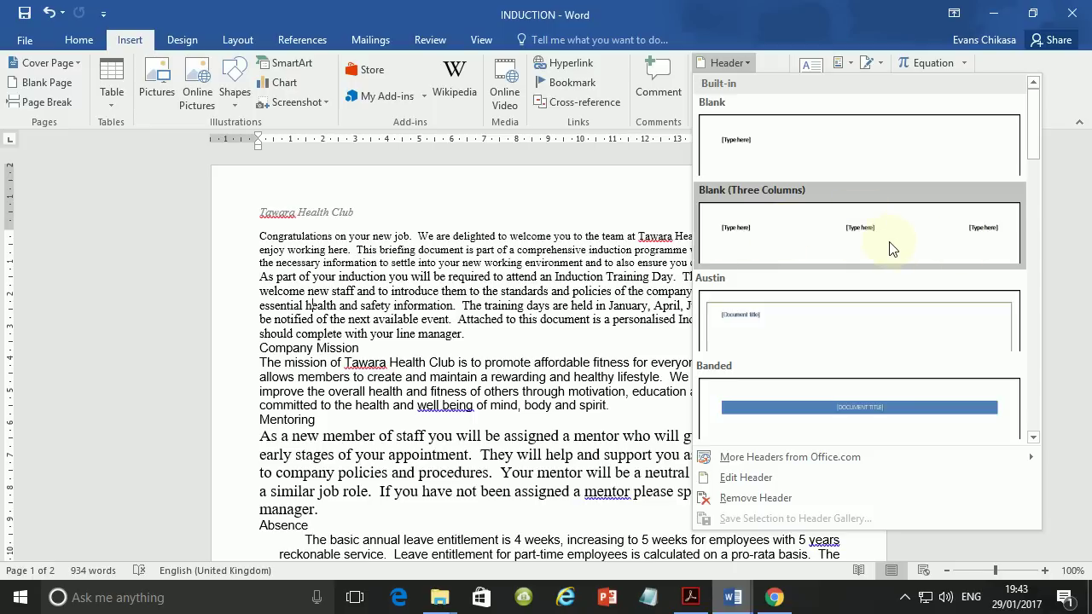
{"action": "left_click", "coordinate": [452, 287]}
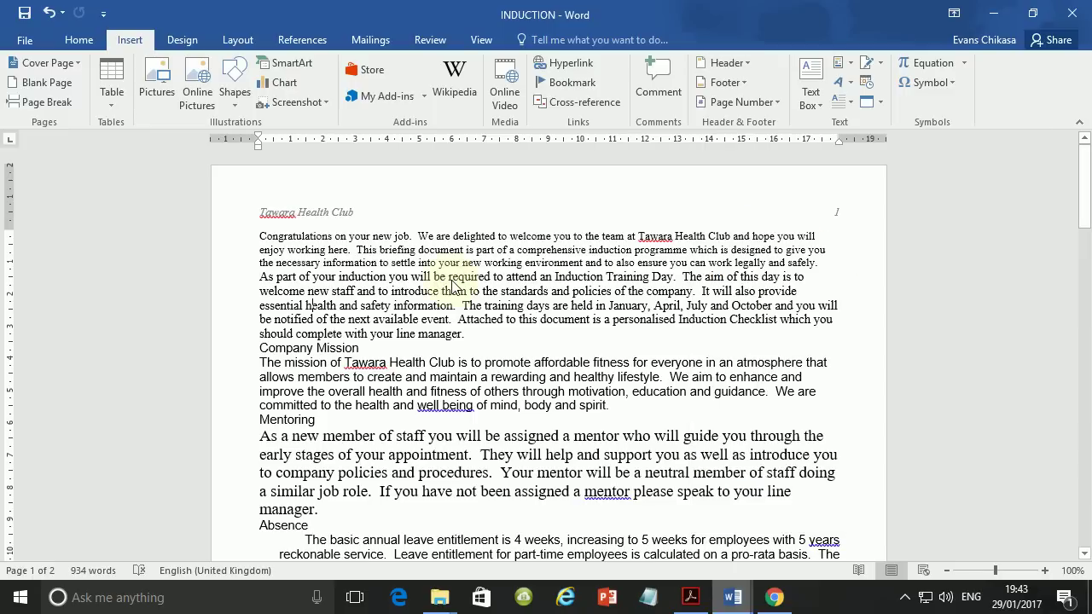
Check that the header's and footer's left and right edges match the page margins, then return to the exam paper.
{"action": "double_click", "coordinate": [263, 215]}
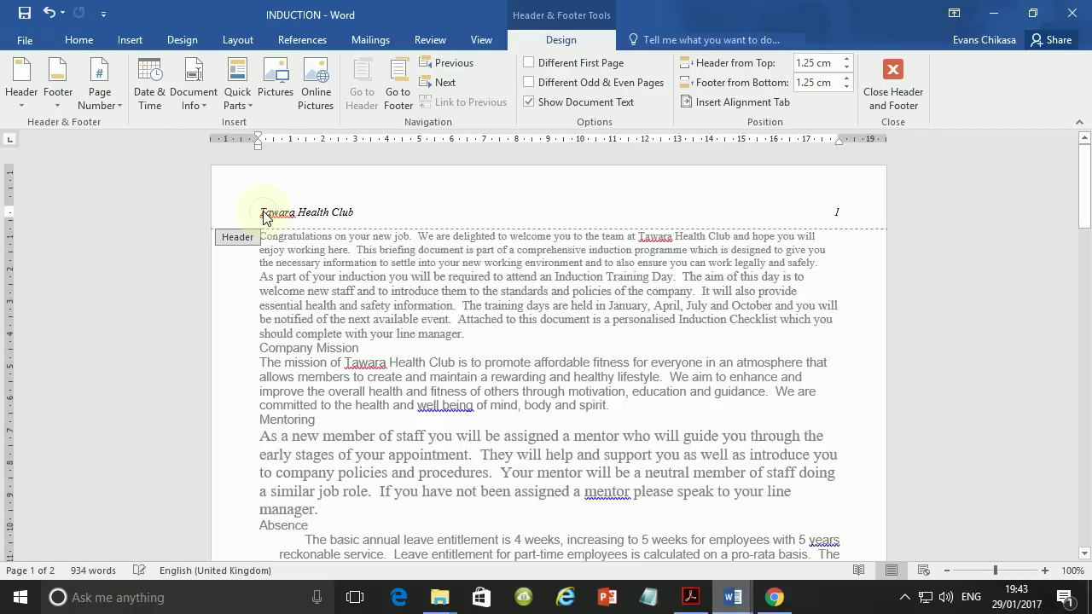
{"action": "left_click_drag", "start_coordinate": [257, 140], "coordinate": [257, 140]}
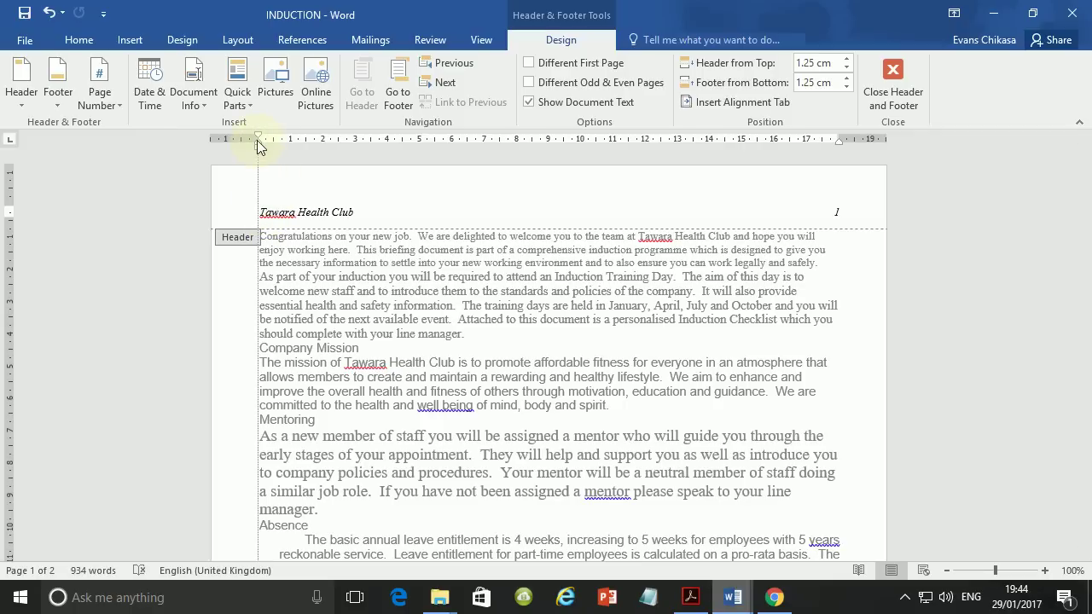
{"action": "left_click_drag", "start_coordinate": [257, 139], "coordinate": [257, 140]}
{"action": "left_click_drag", "start_coordinate": [838, 141], "coordinate": [839, 141]}
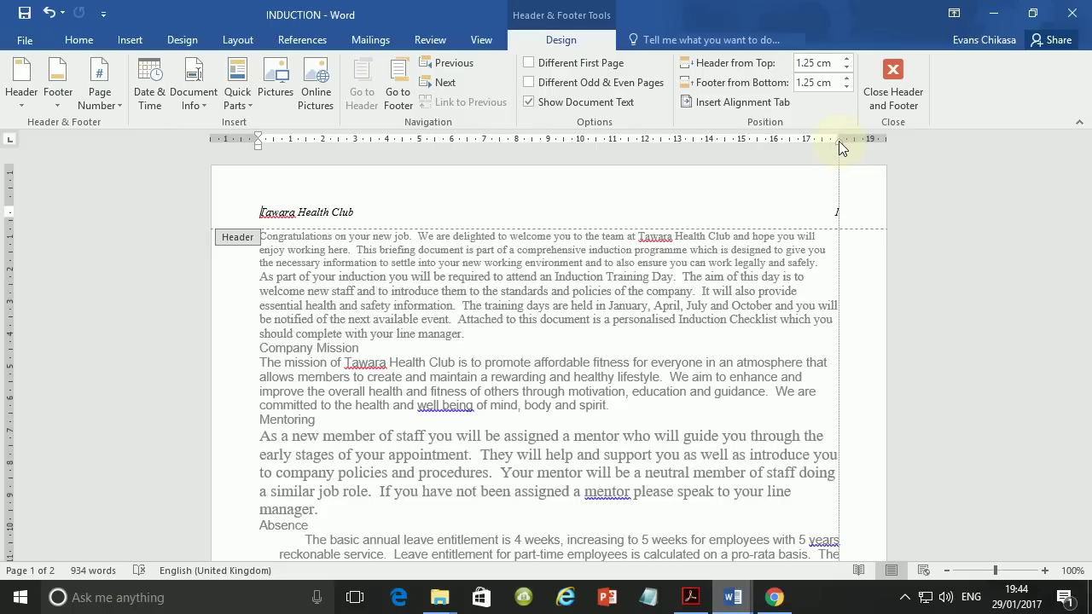
{"action": "left_click_drag", "start_coordinate": [838, 141], "coordinate": [839, 141]}
{"action": "scroll", "coordinate": [721, 461], "scroll_direction": "down", "scroll_amount": 15}
{"action": "scroll", "coordinate": [721, 463], "scroll_direction": "down", "scroll_amount": 7}
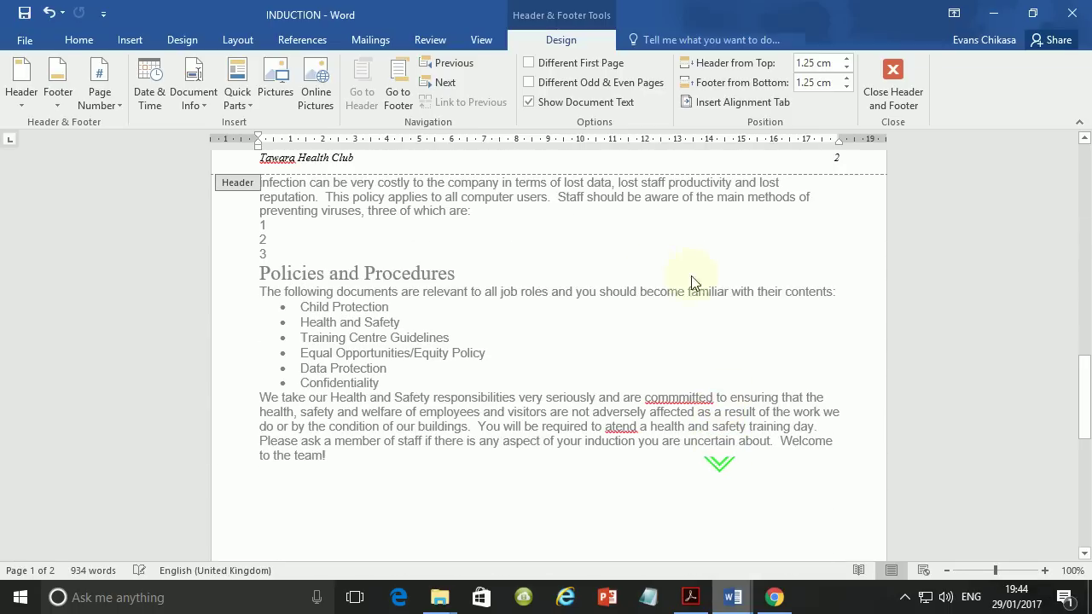
{"action": "scroll", "coordinate": [512, 324], "scroll_direction": "up", "scroll_amount": 4}
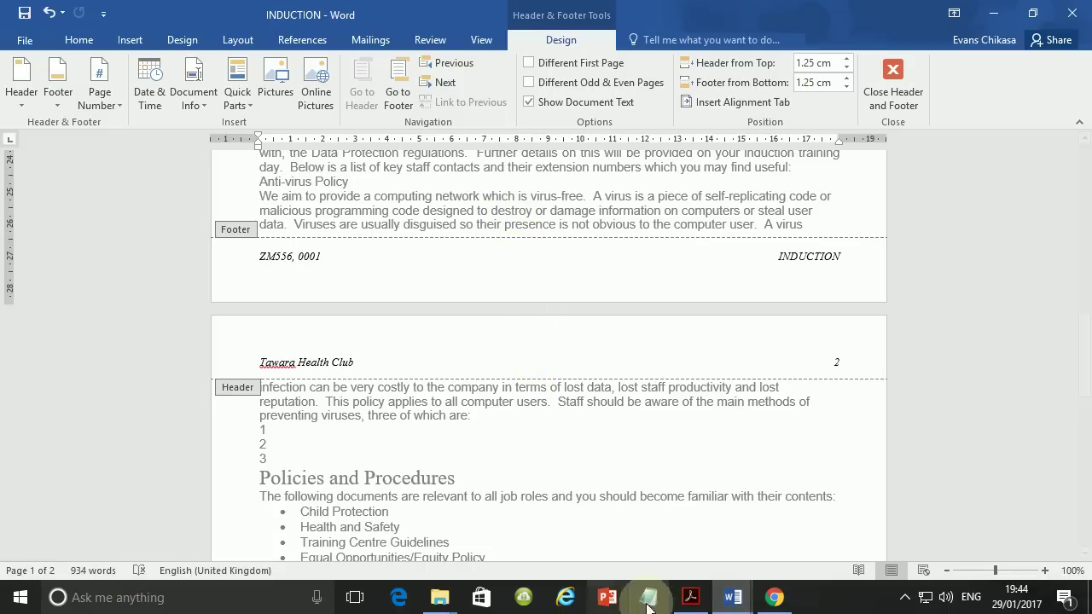
{"action": "left_click", "coordinate": [693, 606]}
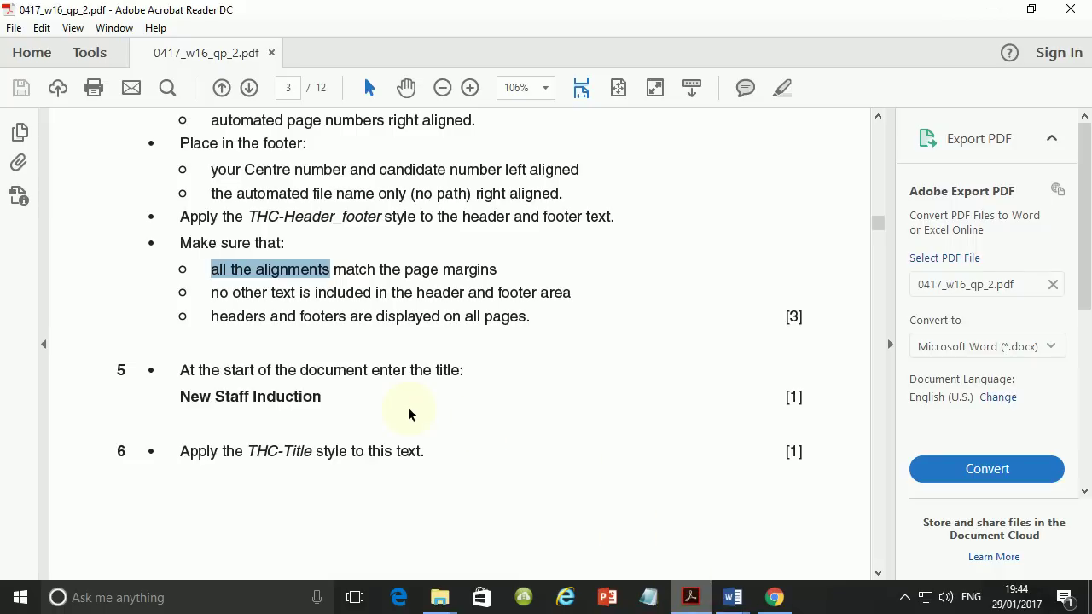
Read question 5's title instruction in the PDF, then bring the INDUCTION document back in Word.
{"action": "scroll", "coordinate": [310, 389], "scroll_direction": "down", "scroll_amount": 1}
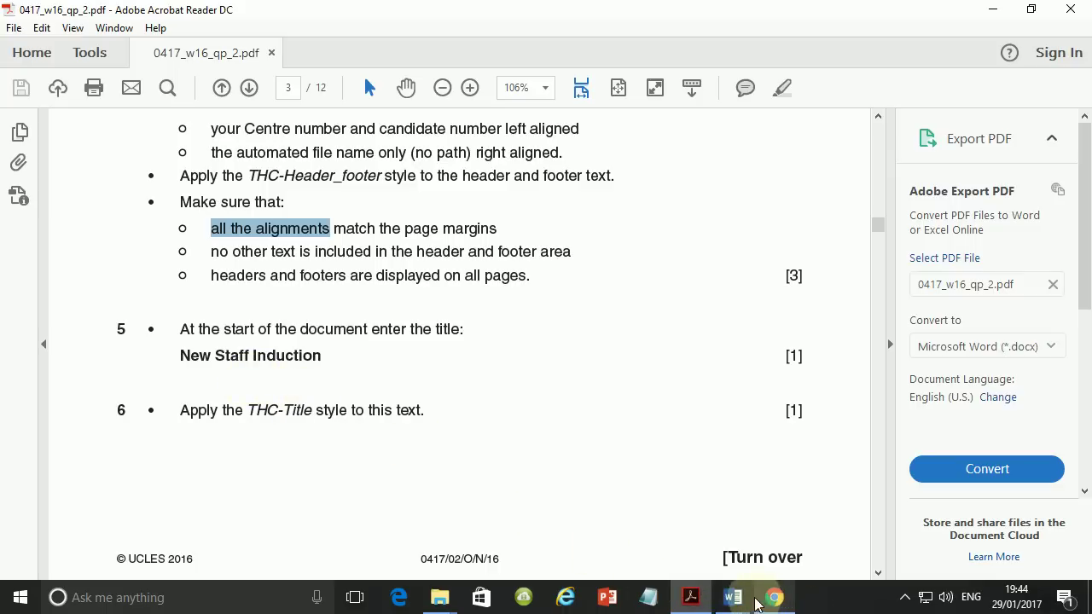
{"action": "mouse_move", "coordinate": [735, 598]}
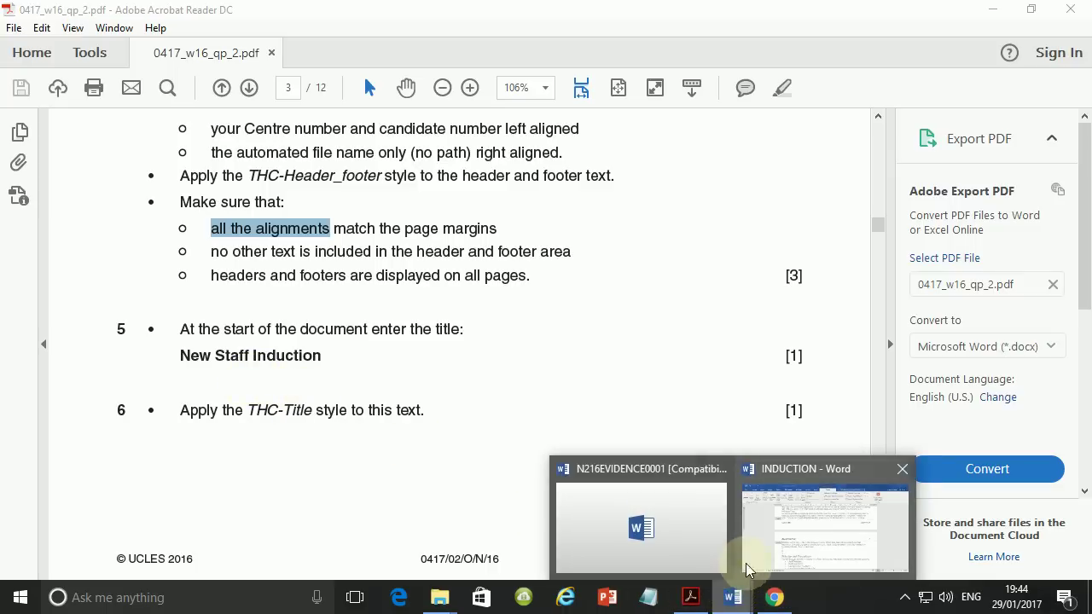
{"action": "left_click", "coordinate": [799, 546]}
{"action": "scroll", "coordinate": [268, 295], "scroll_direction": "up", "scroll_amount": 10}
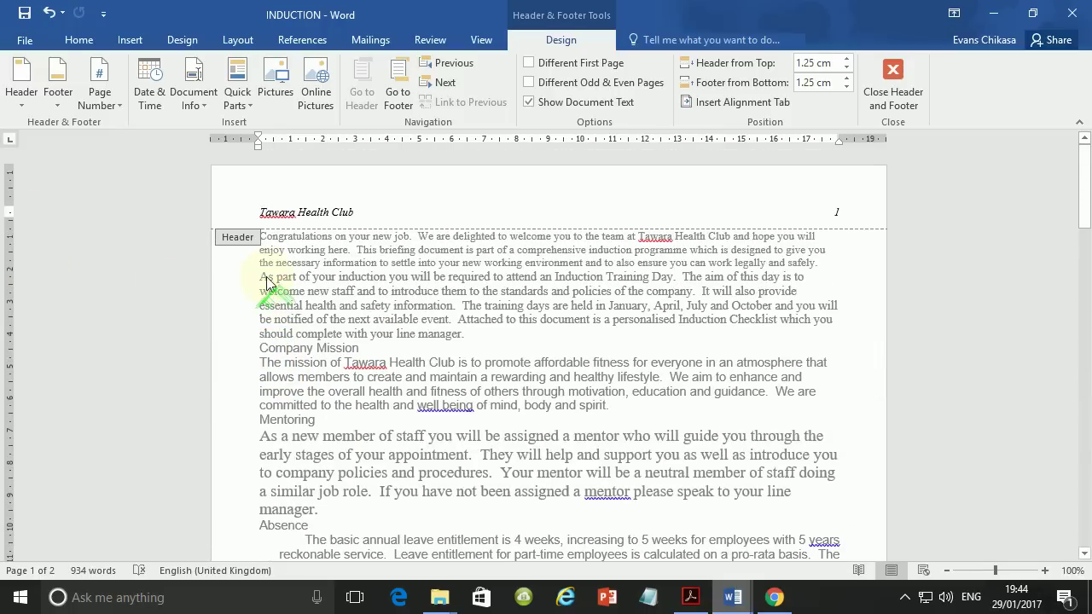
Insert an empty first paragraph and type the title 'New Staff Induction', checking its wording against the exam paper.
{"action": "double_click", "coordinate": [264, 287]}
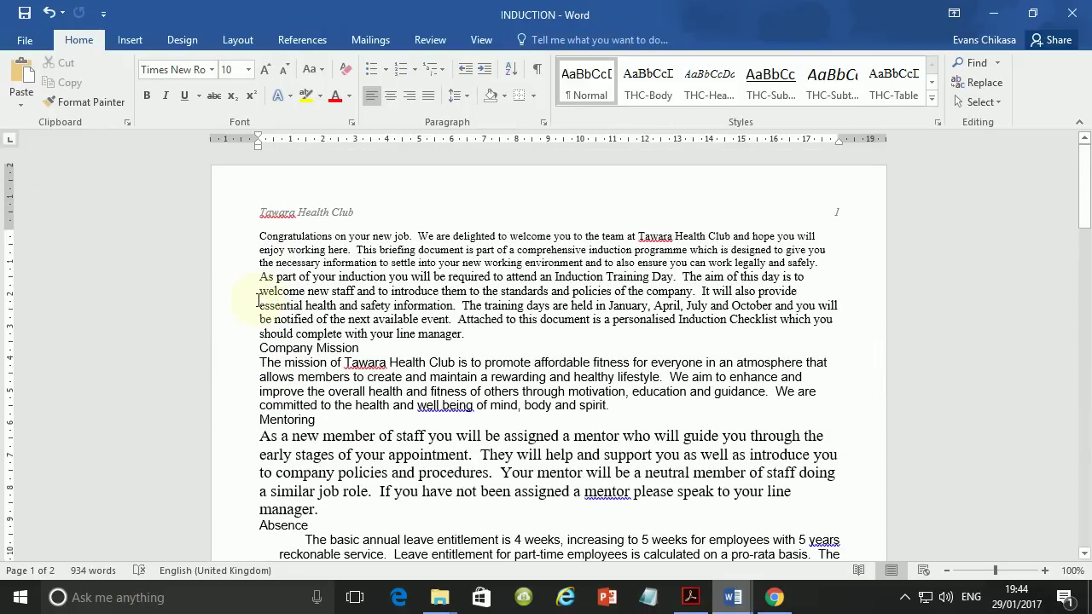
{"action": "key", "text": "Return"}
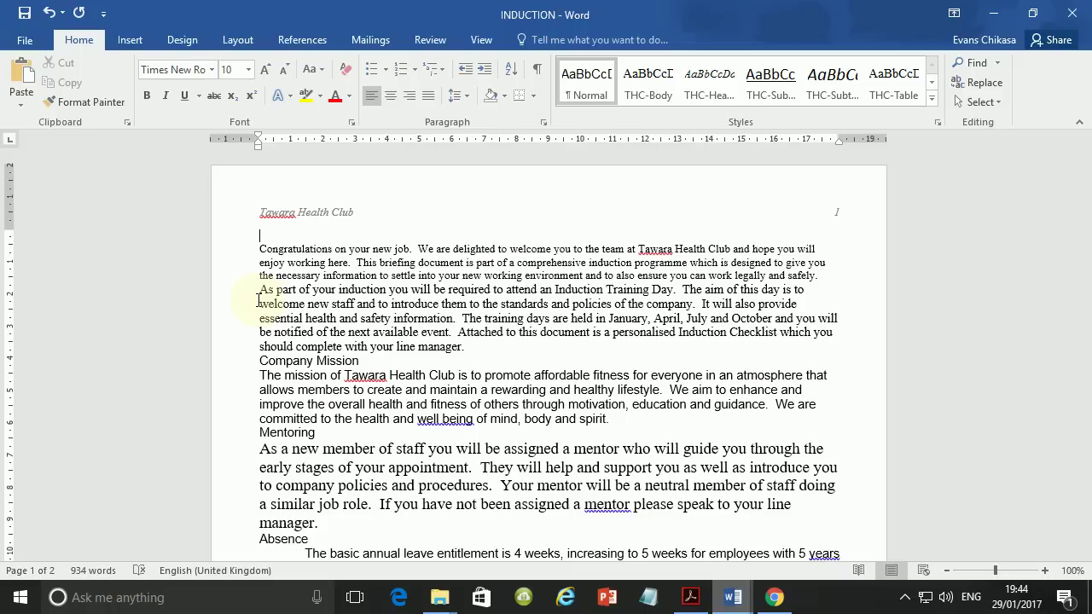
{"action": "left_click", "coordinate": [692, 599]}
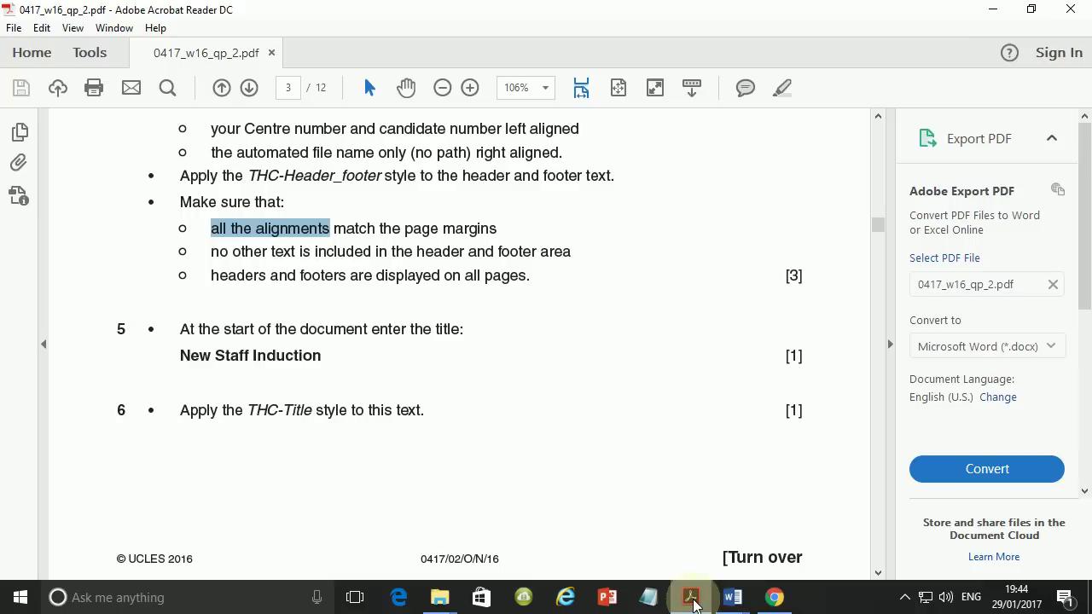
{"action": "left_click", "coordinate": [692, 600]}
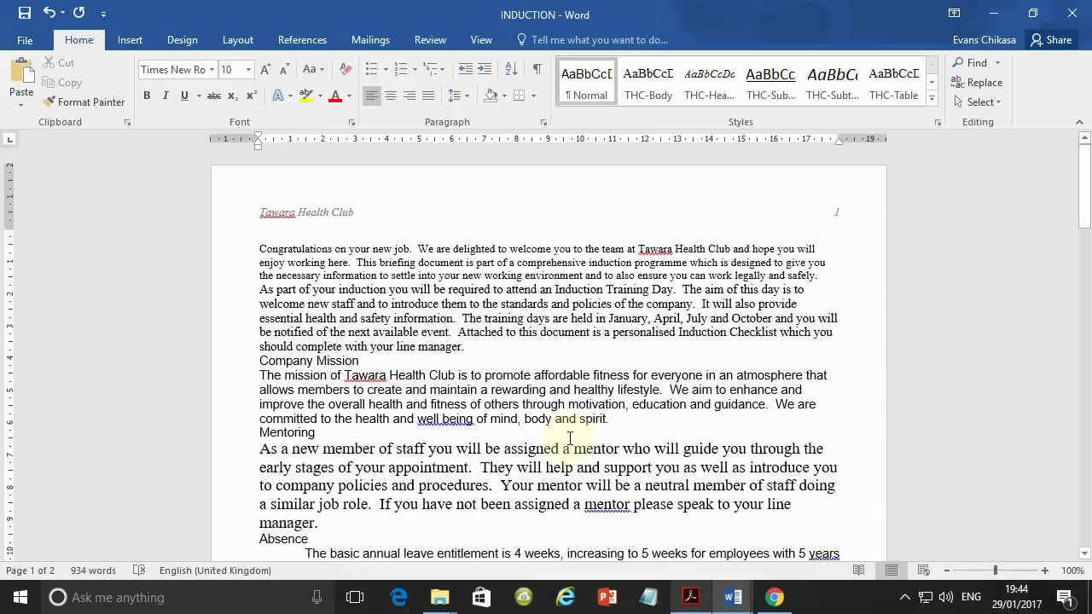
{"action": "type", "text": "New Staff"}
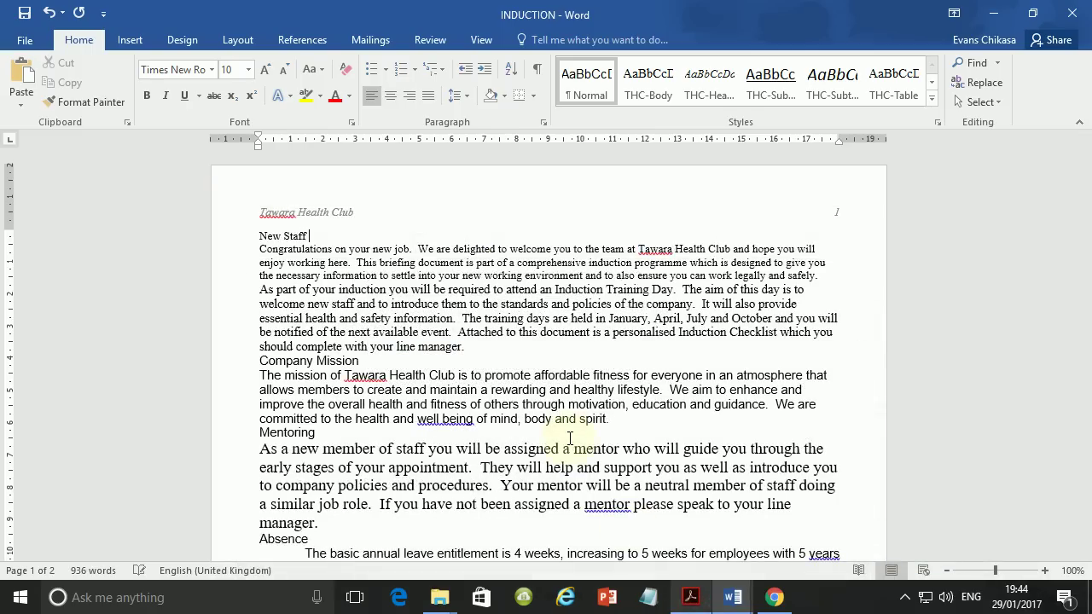
{"action": "type", "text": " Induction"}
{"action": "left_click", "coordinate": [693, 598]}
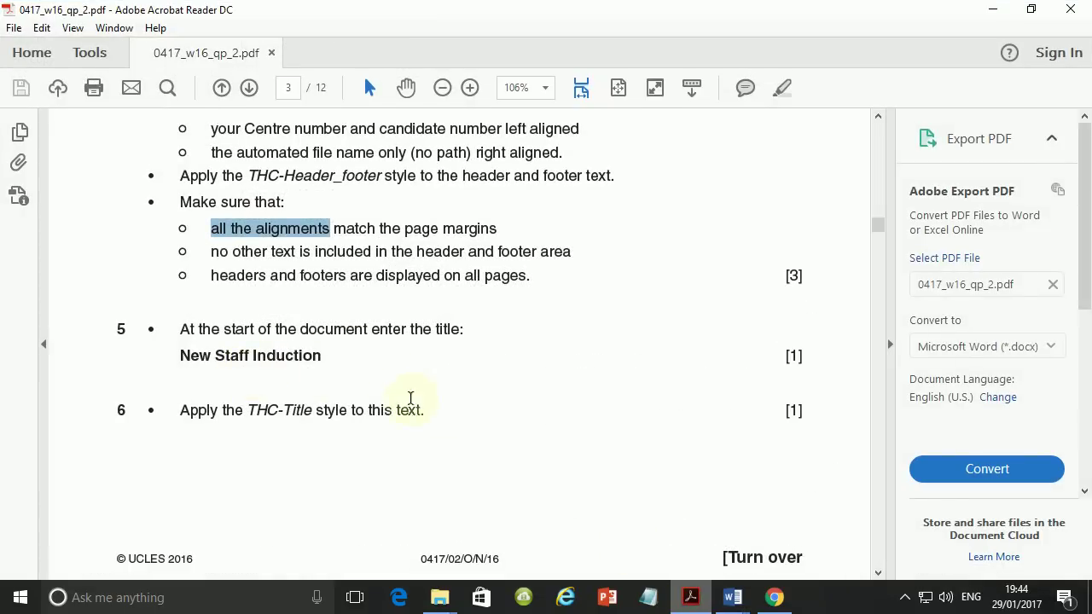
{"action": "mouse_move", "coordinate": [715, 597]}
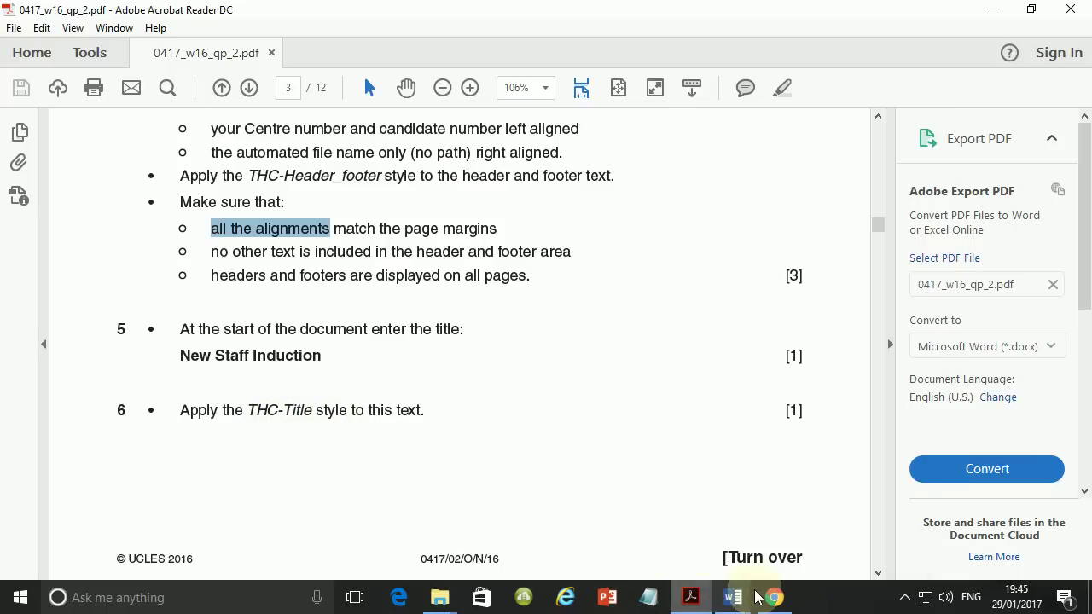
{"action": "left_click", "coordinate": [782, 546]}
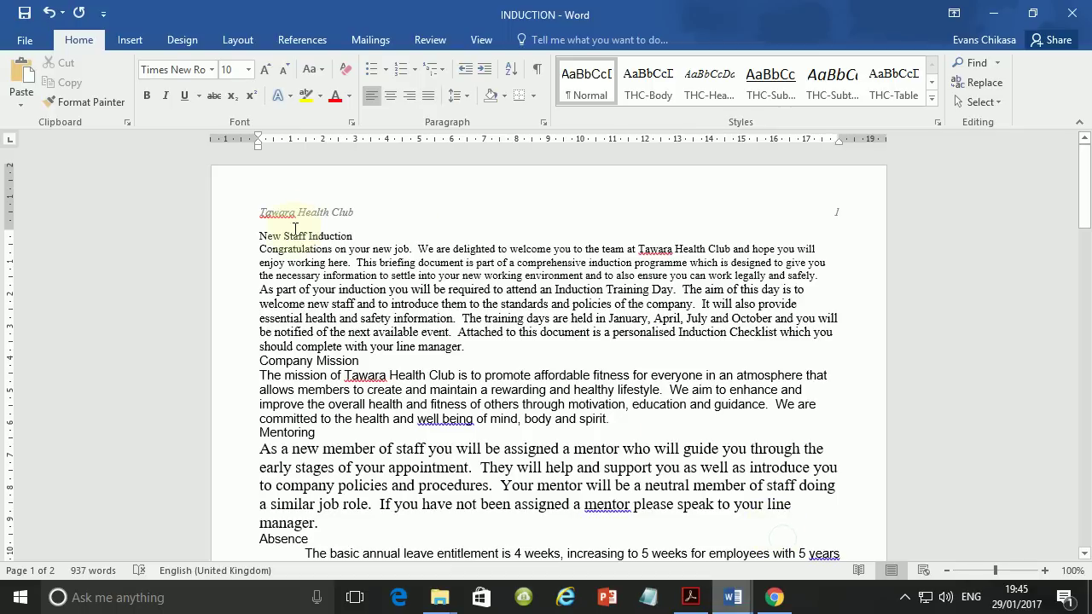
Apply the THC-Title style to the 'New Staff Induction' line, then return to the exam paper.
{"action": "double_click", "coordinate": [296, 236]}
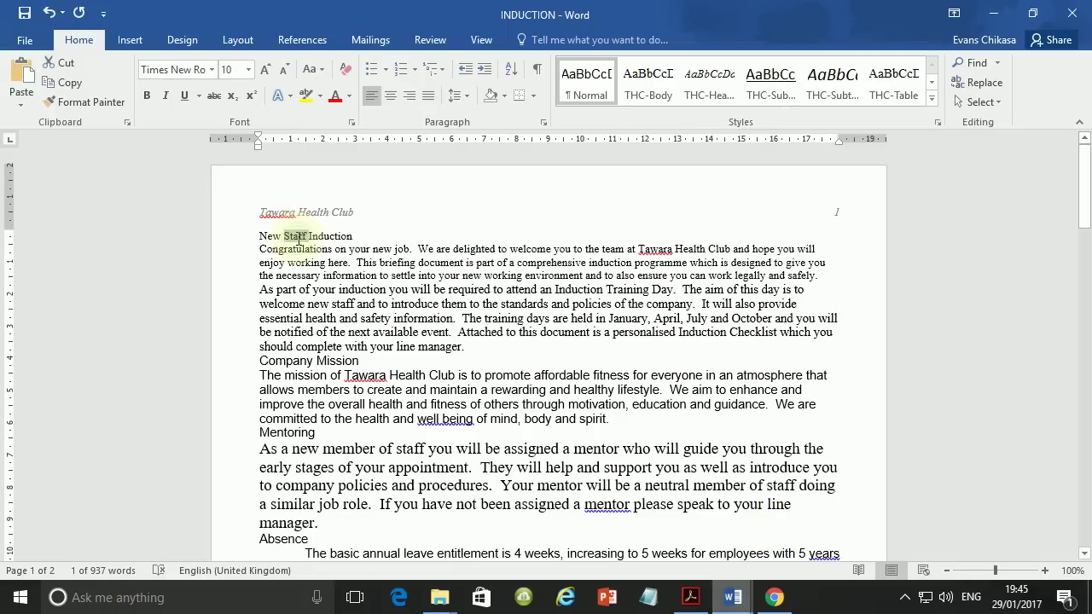
{"action": "triple_click", "coordinate": [299, 236]}
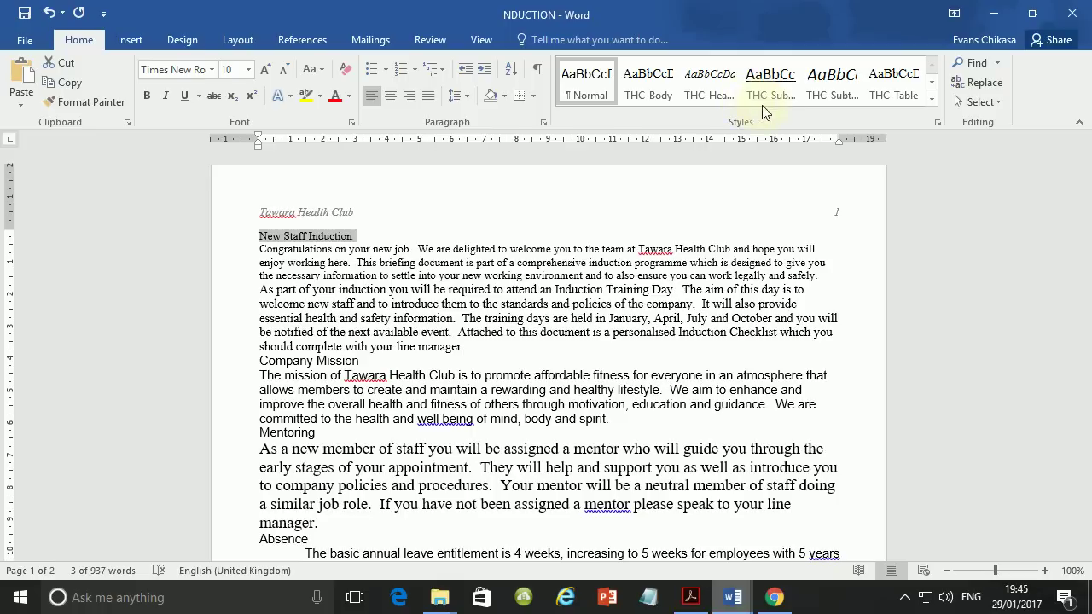
{"action": "left_click", "coordinate": [932, 98]}
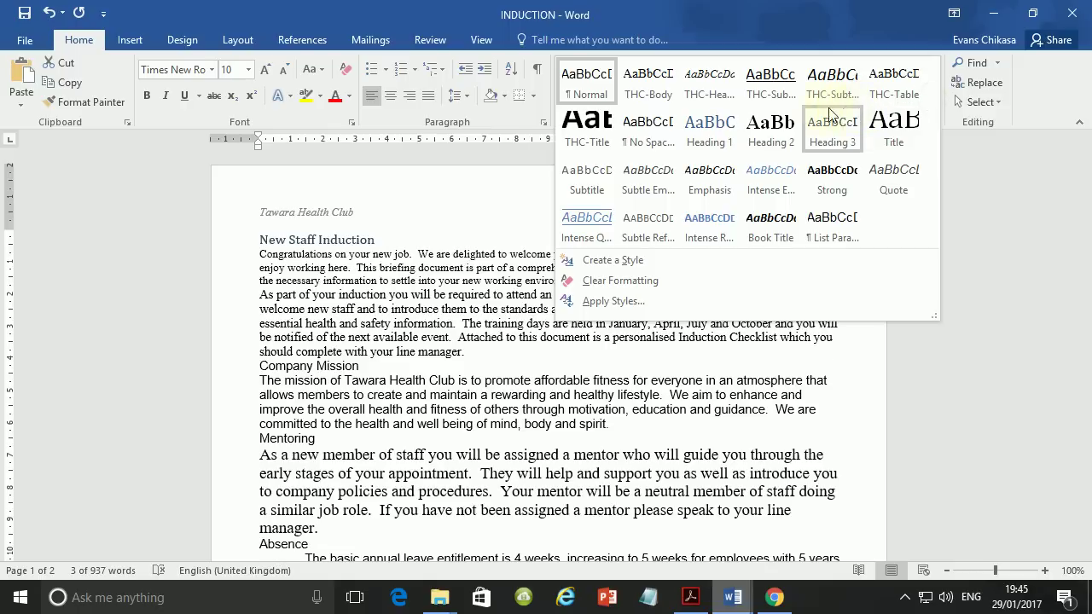
{"action": "left_click", "coordinate": [581, 147]}
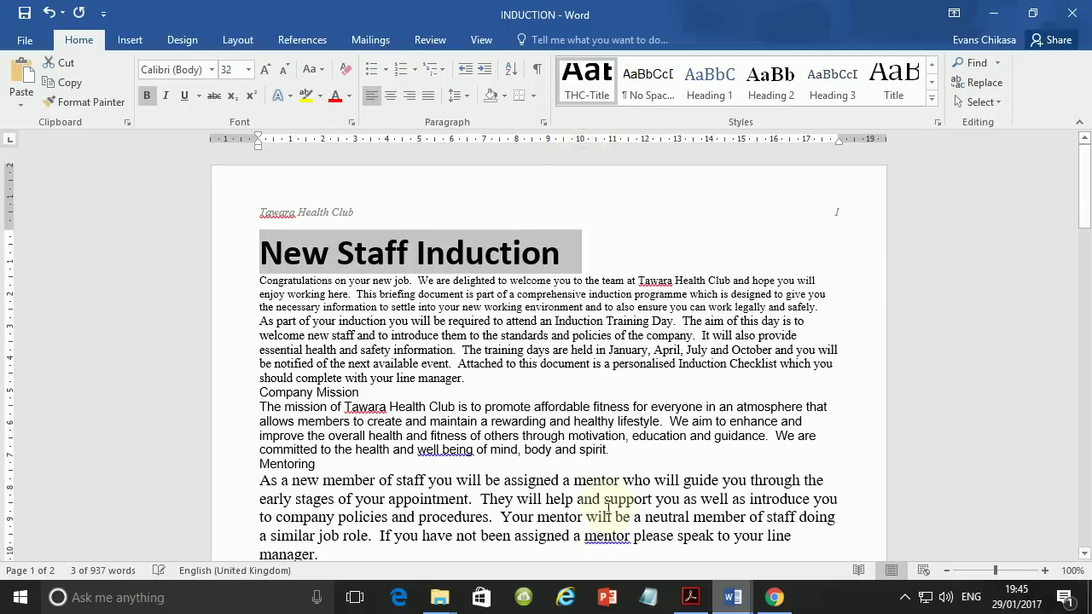
{"action": "left_click", "coordinate": [692, 597]}
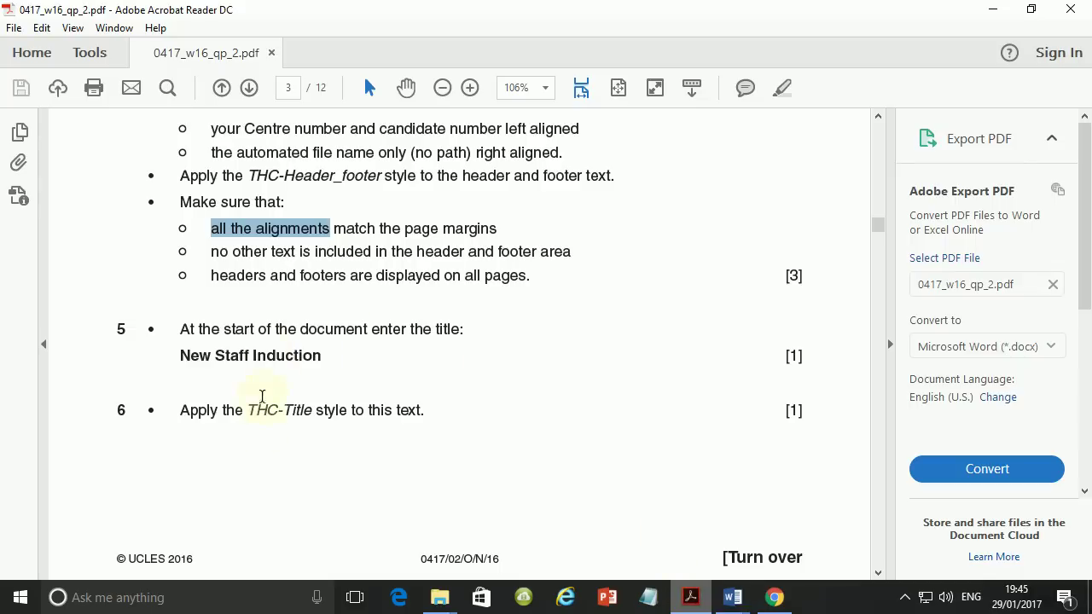
{"action": "scroll", "coordinate": [273, 418], "scroll_direction": "down", "scroll_amount": 5}
Below the title, add a line reading 'Report prepared by:' followed by the author's name.
{"action": "scroll", "coordinate": [278, 434], "scroll_direction": "down", "scroll_amount": 3}
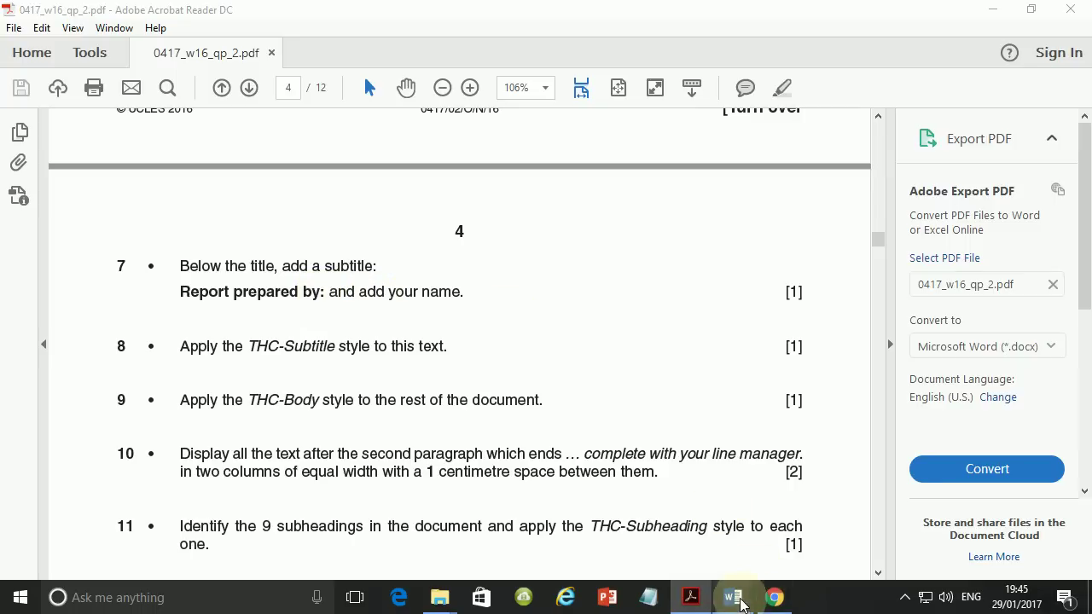
{"action": "mouse_move", "coordinate": [732, 598]}
{"action": "left_click", "coordinate": [789, 555]}
{"action": "left_click", "coordinate": [567, 260]}
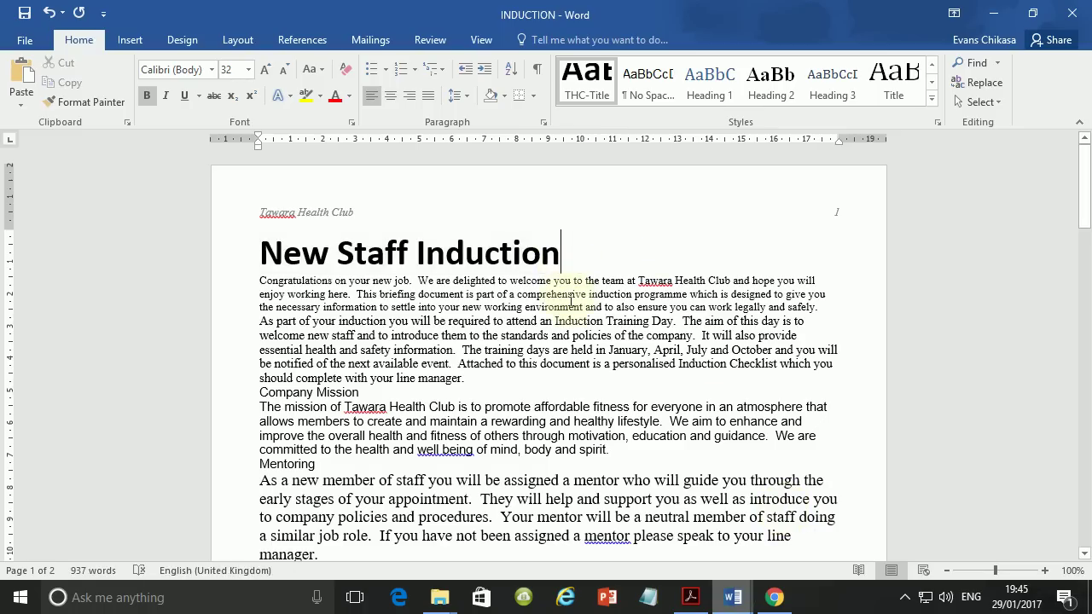
{"action": "key", "text": "Return"}
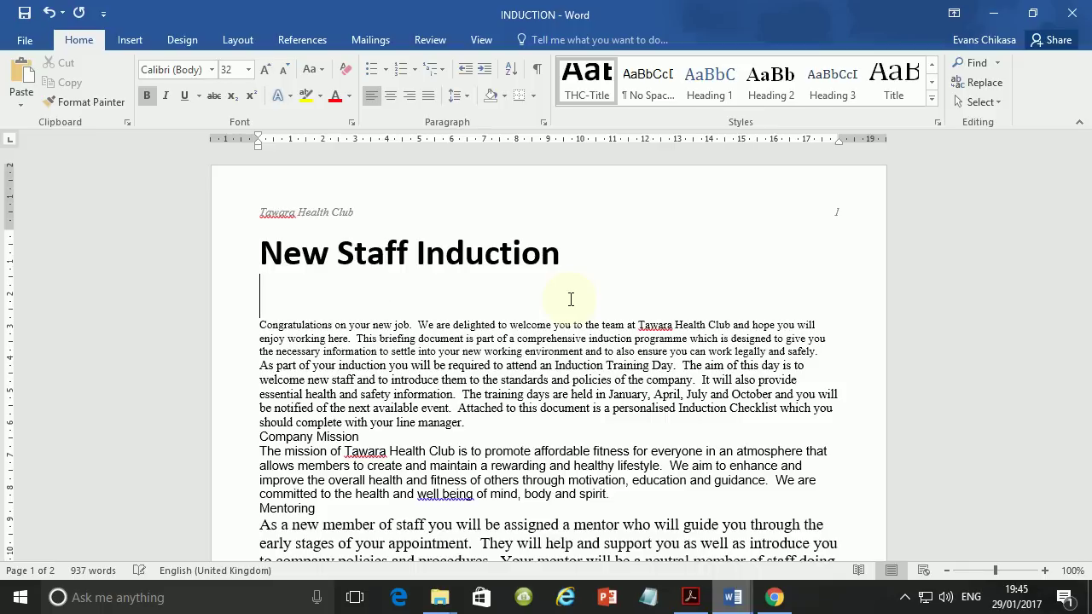
{"action": "type", "text": "Repo"}
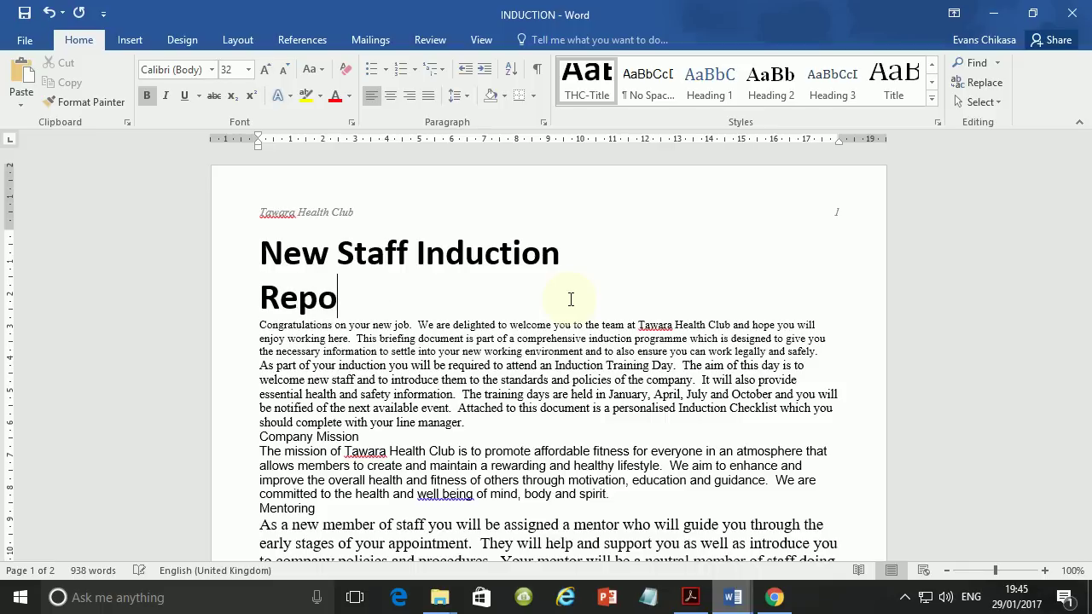
{"action": "type", "text": "rt pre"}
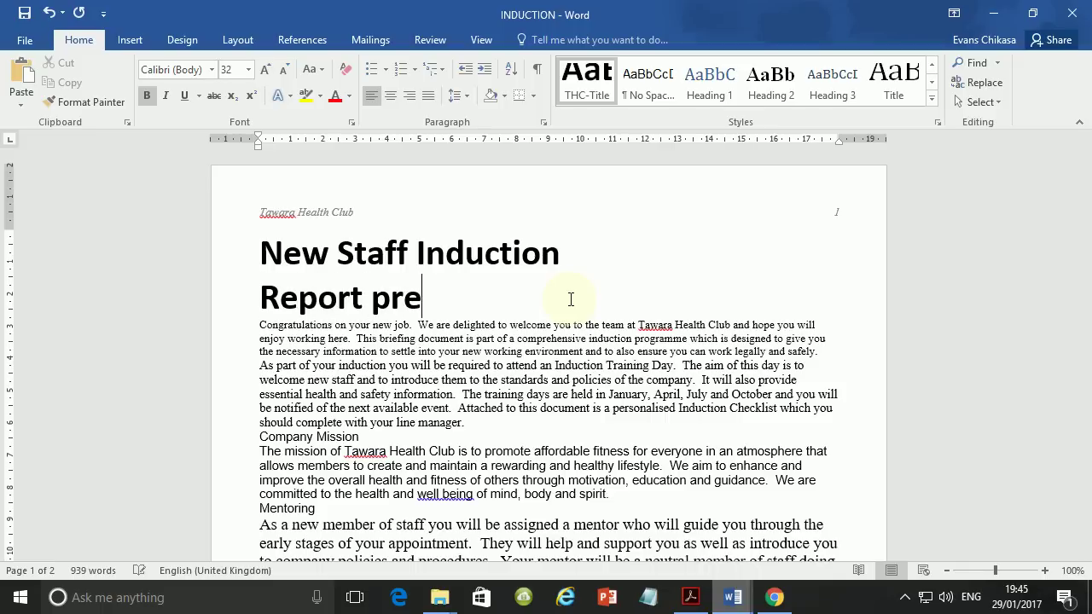
{"action": "type", "text": "pared by"}
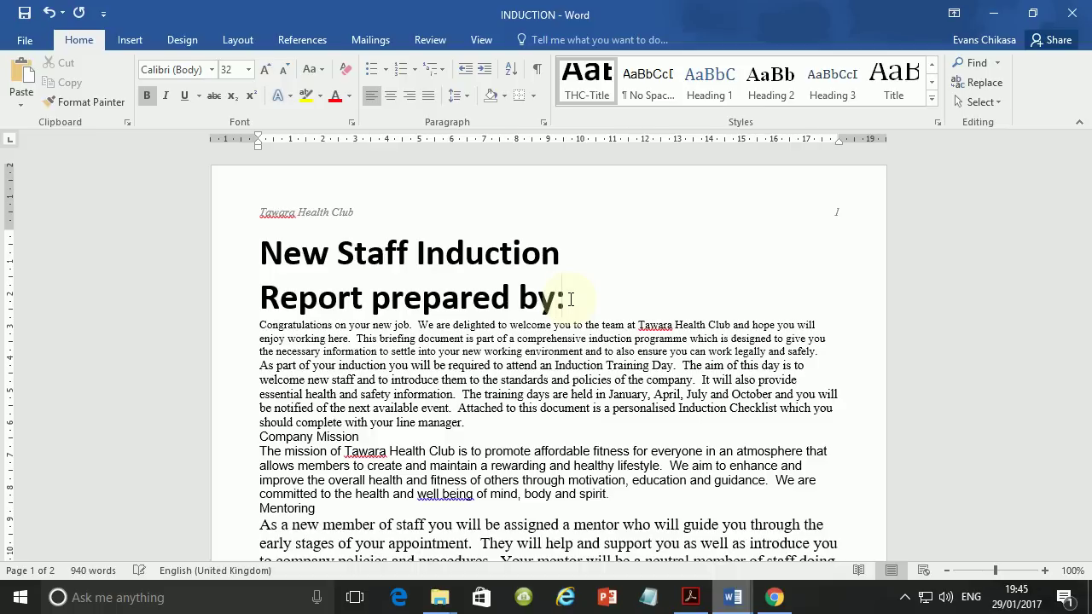
{"action": "type", "text": ":Chikasda"}
{"action": "key", "text": "BackSpace"}
{"action": "key", "text": "BackSpace"}
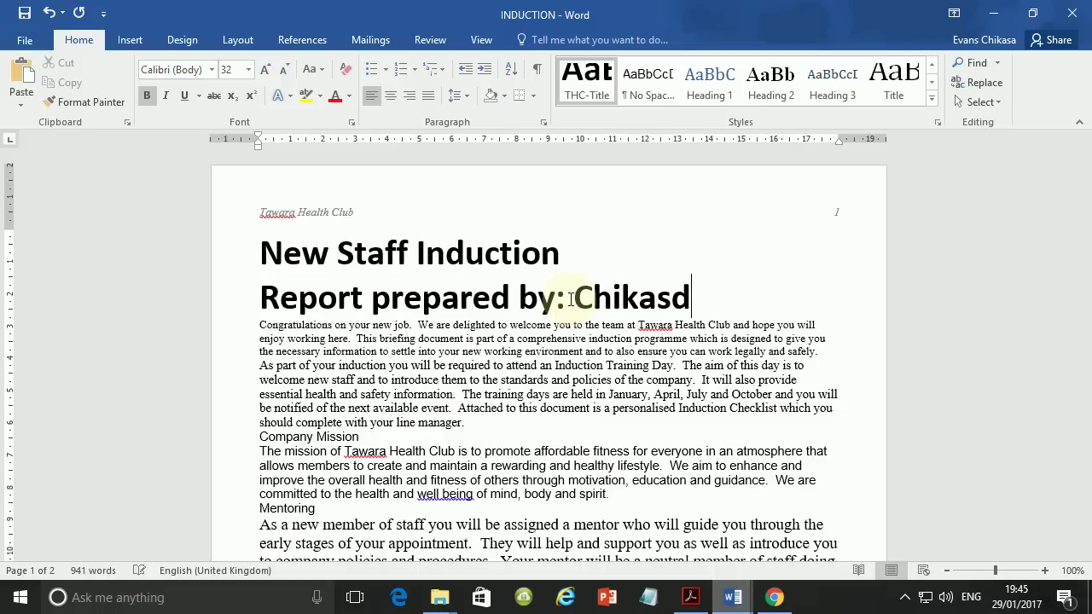
{"action": "type", "text": "a Evans"}
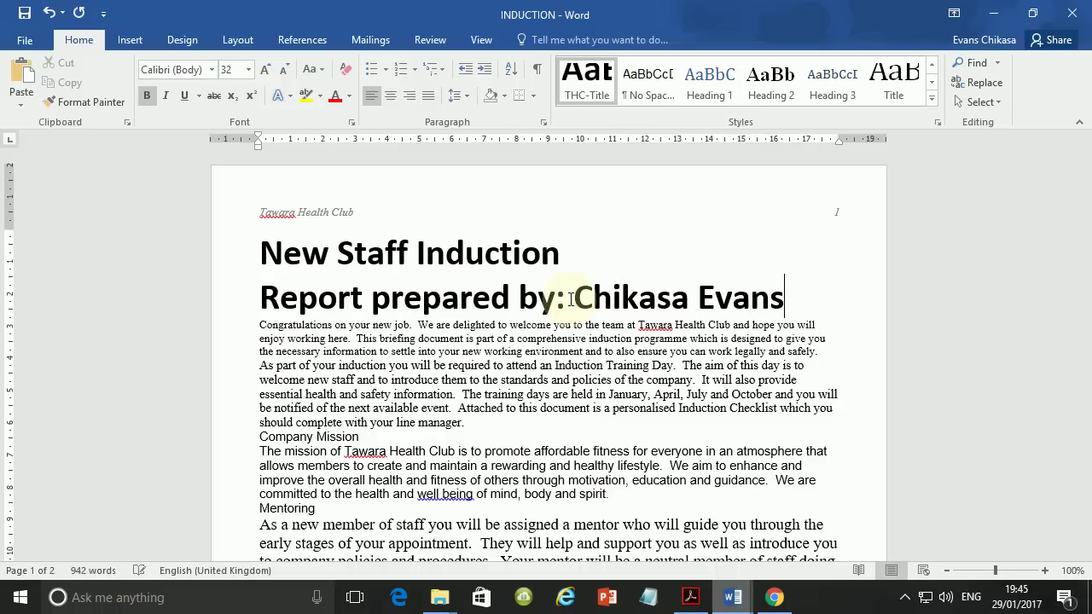
Select the new line and mark the THC-Subtitle style instruction in the exam paper.
{"action": "triple_click", "coordinate": [504, 297]}
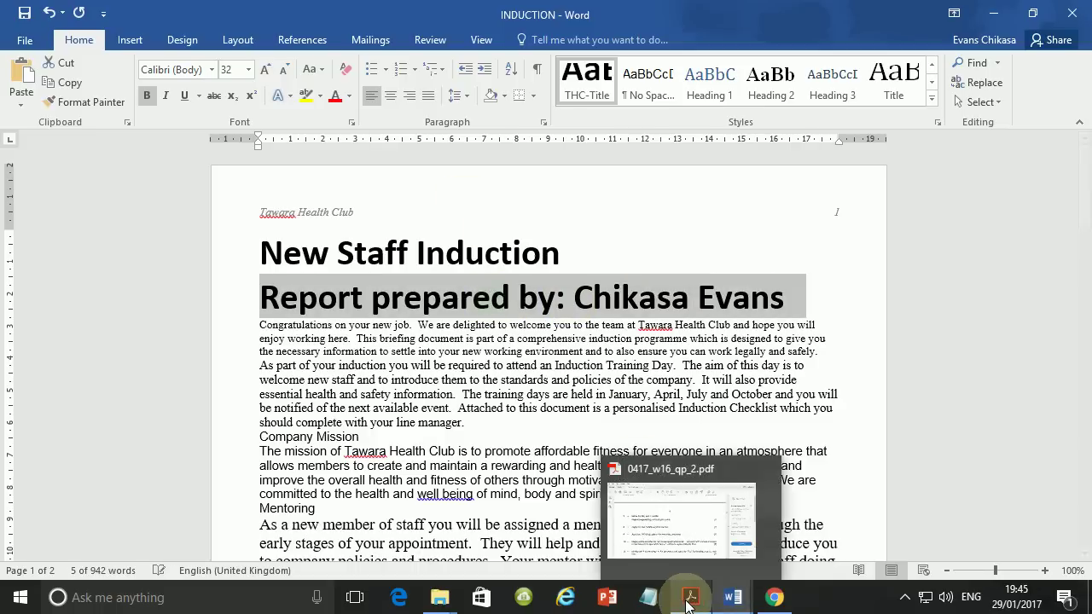
{"action": "left_click", "coordinate": [691, 597]}
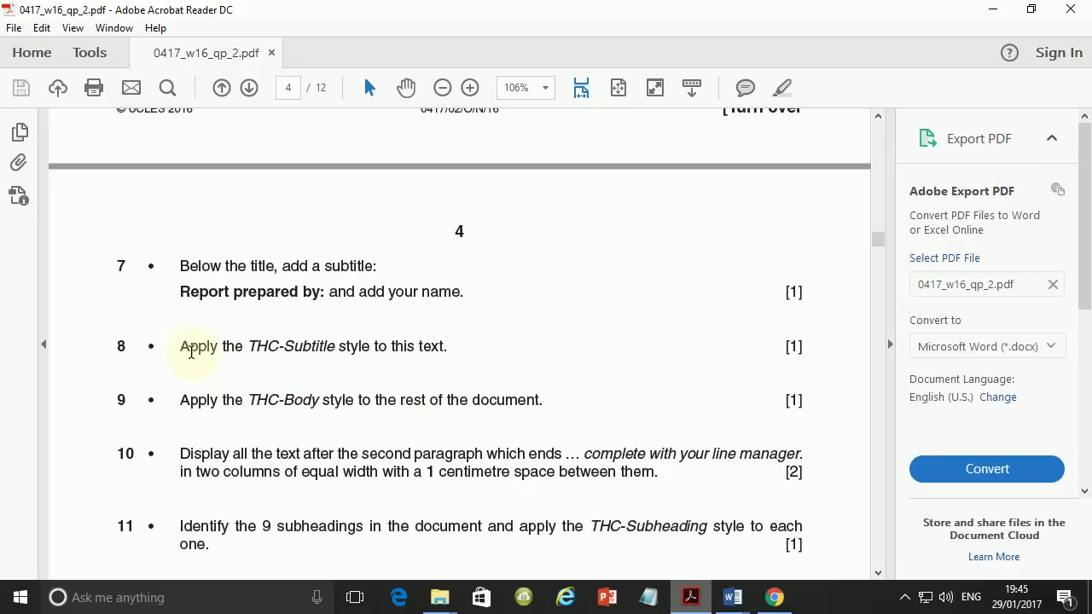
{"action": "left_click_drag", "start_coordinate": [179, 346], "coordinate": [388, 348]}
Apply the THC-Subtitle style to the 'Report prepared by:' line, then return to the PDF.
{"action": "mouse_move", "coordinate": [735, 597]}
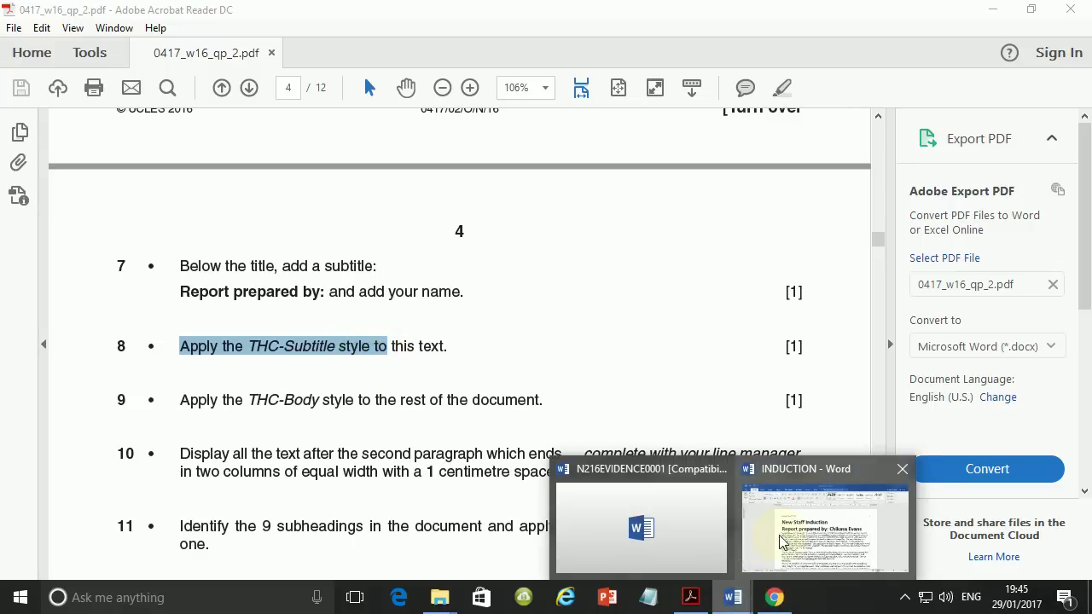
{"action": "left_click", "coordinate": [783, 538]}
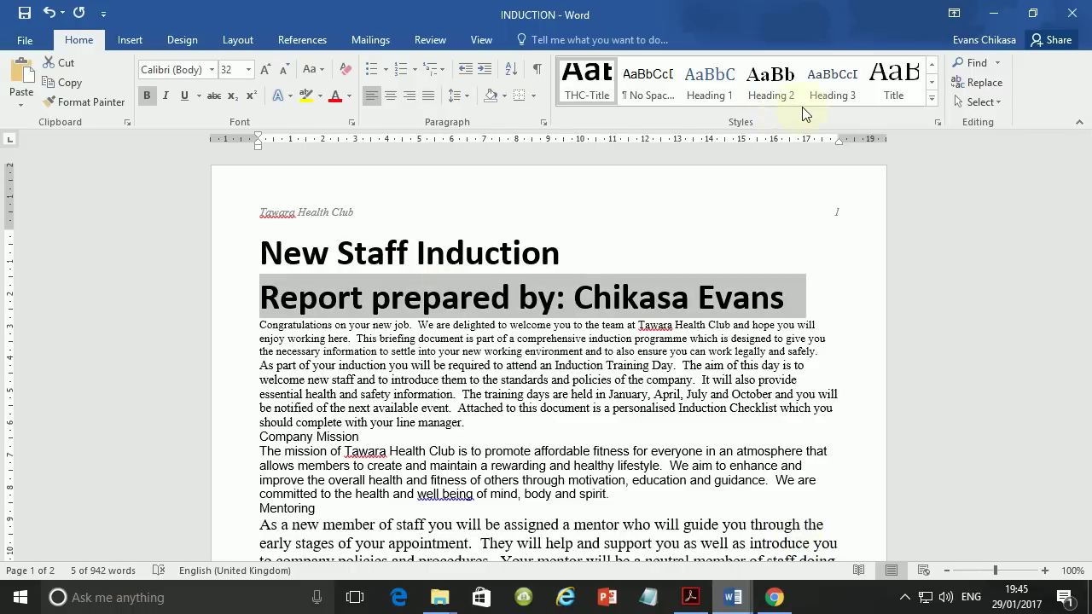
{"action": "left_click", "coordinate": [931, 99]}
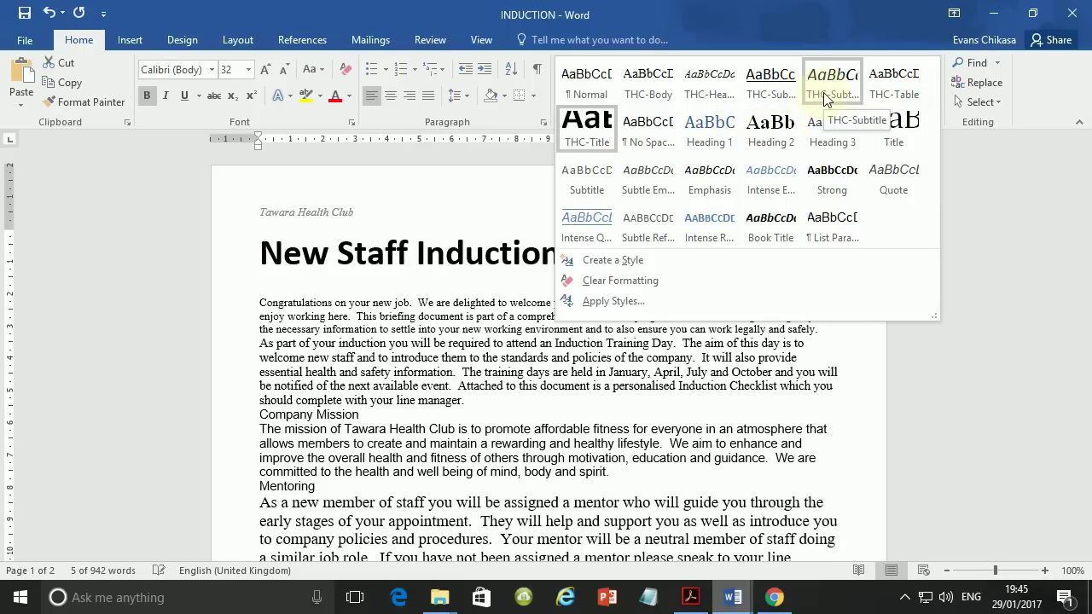
{"action": "left_click", "coordinate": [826, 100]}
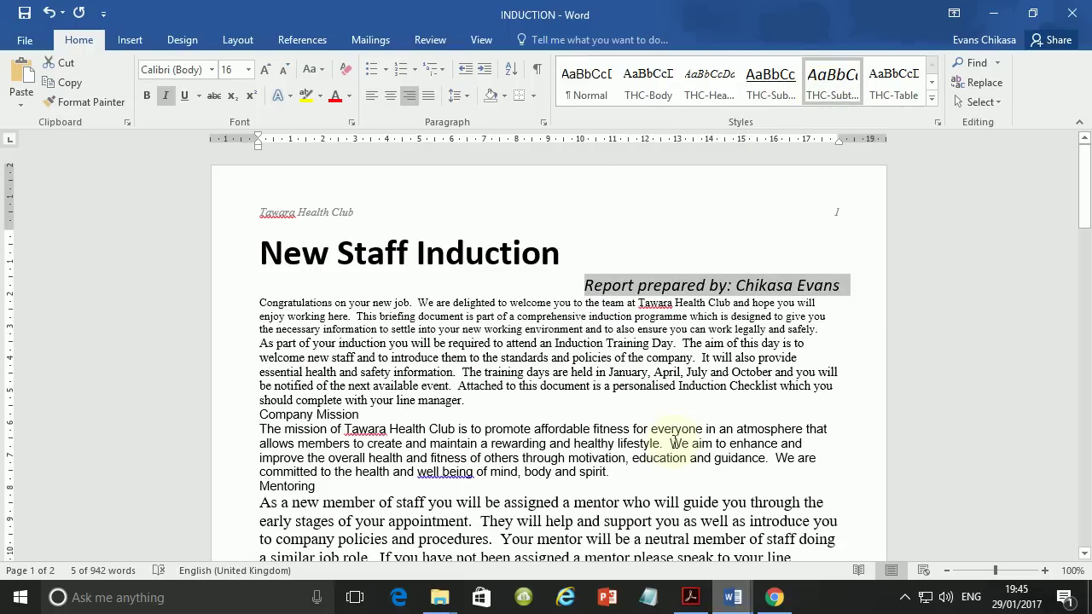
{"action": "left_click", "coordinate": [689, 589]}
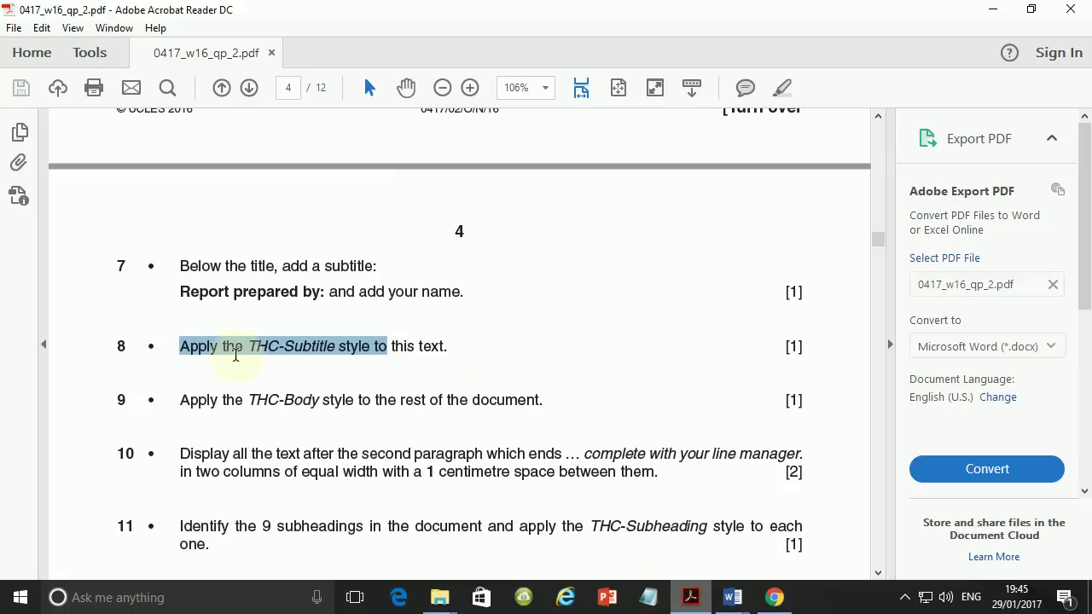
{"action": "scroll", "coordinate": [366, 358], "scroll_direction": "down", "scroll_amount": 2}
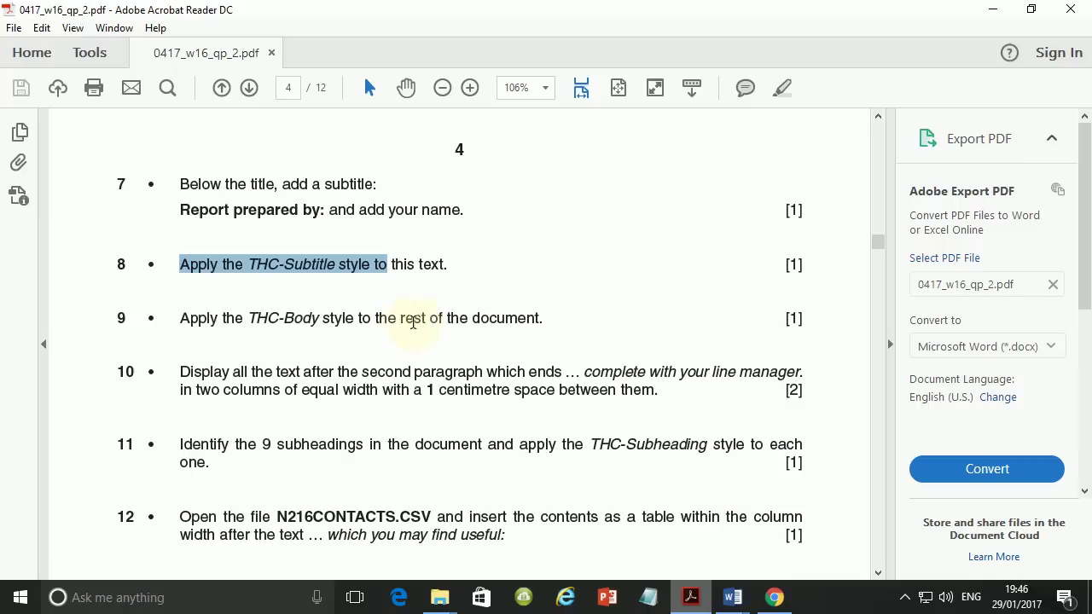
{"action": "left_click", "coordinate": [732, 597]}
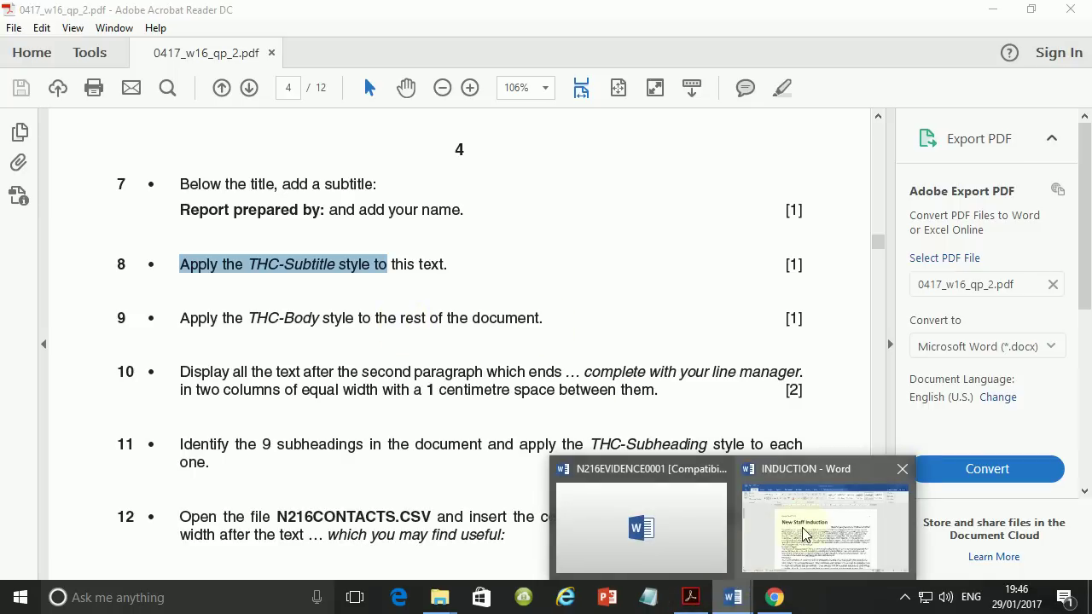
{"action": "left_click", "coordinate": [804, 533]}
Select everything from the first body paragraph to the document end, apply THC-Body, and review the result.
{"action": "scroll", "coordinate": [556, 407], "scroll_direction": "down", "scroll_amount": 5}
{"action": "scroll", "coordinate": [282, 229], "scroll_direction": "up", "scroll_amount": 3}
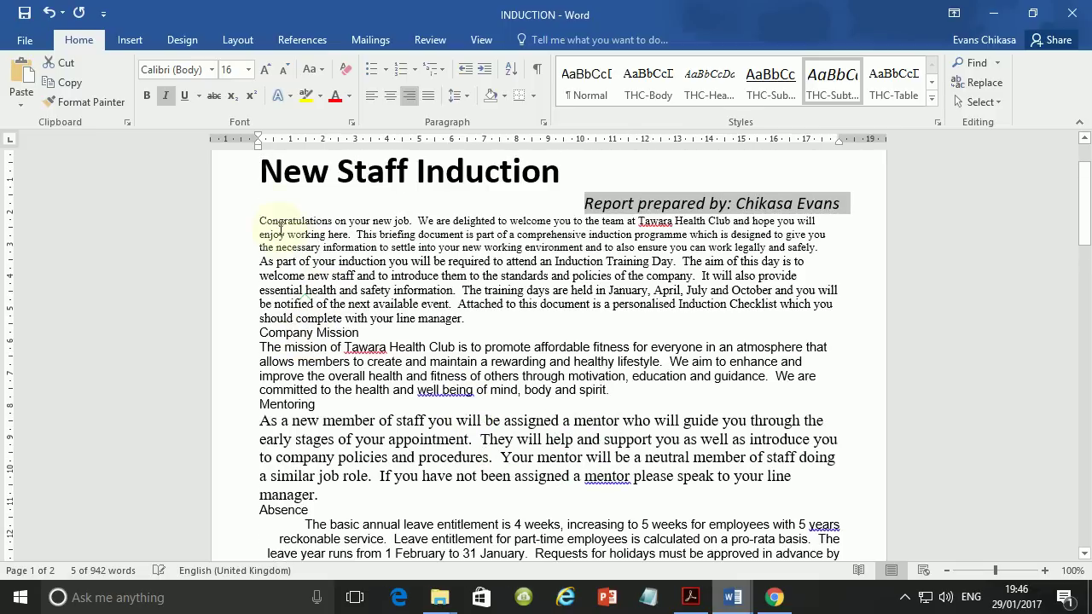
{"action": "left_click_drag", "start_coordinate": [259, 220], "coordinate": [461, 443]}
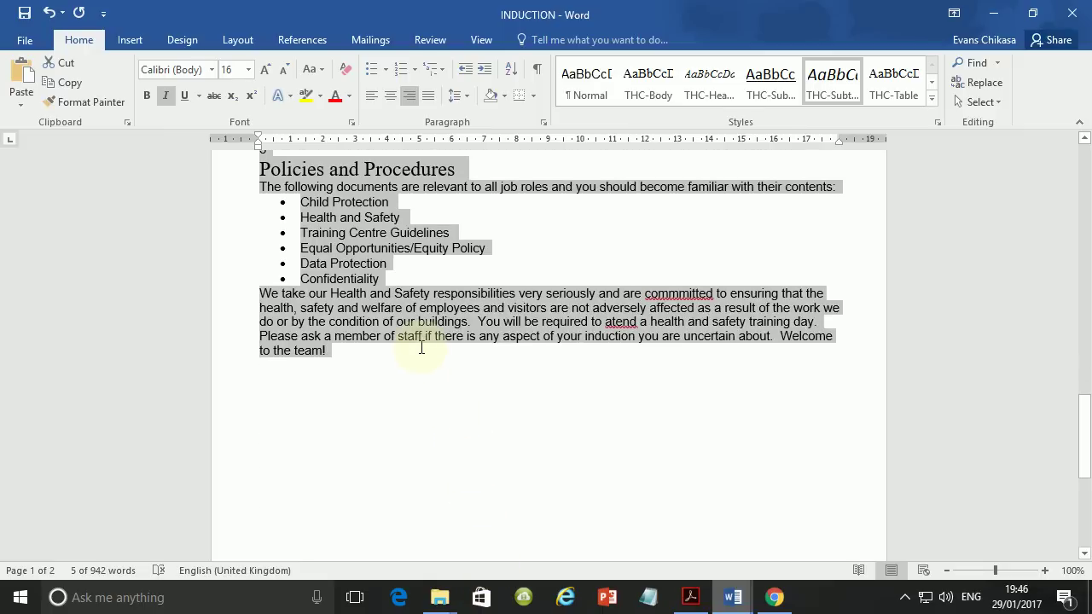
{"action": "left_click_drag", "start_coordinate": [421, 348], "coordinate": [421, 348]}
{"action": "left_click", "coordinate": [646, 85]}
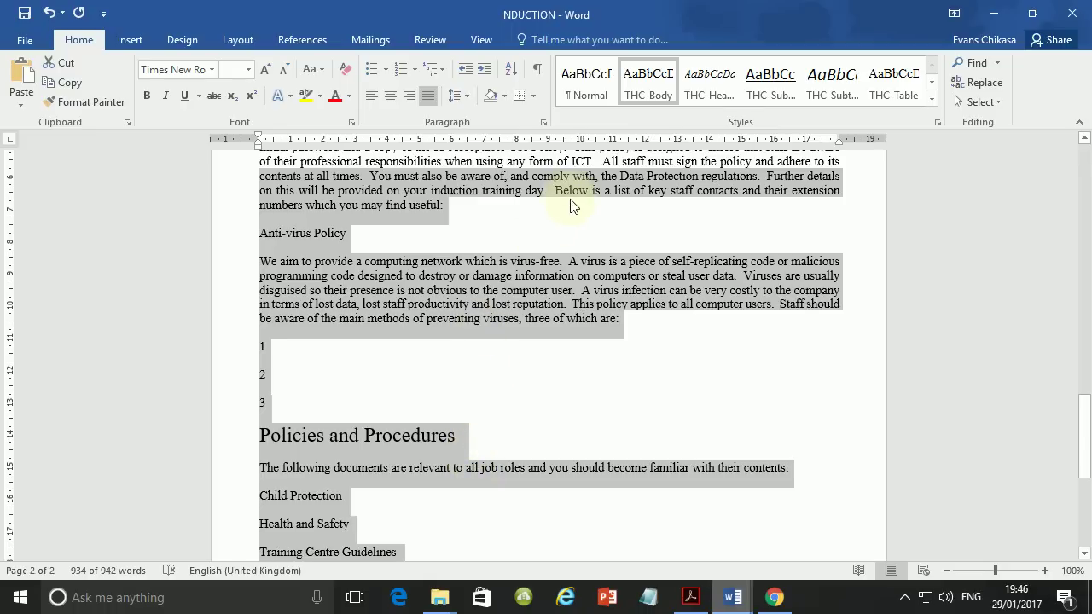
{"action": "scroll", "coordinate": [550, 282], "scroll_direction": "up", "scroll_amount": 14}
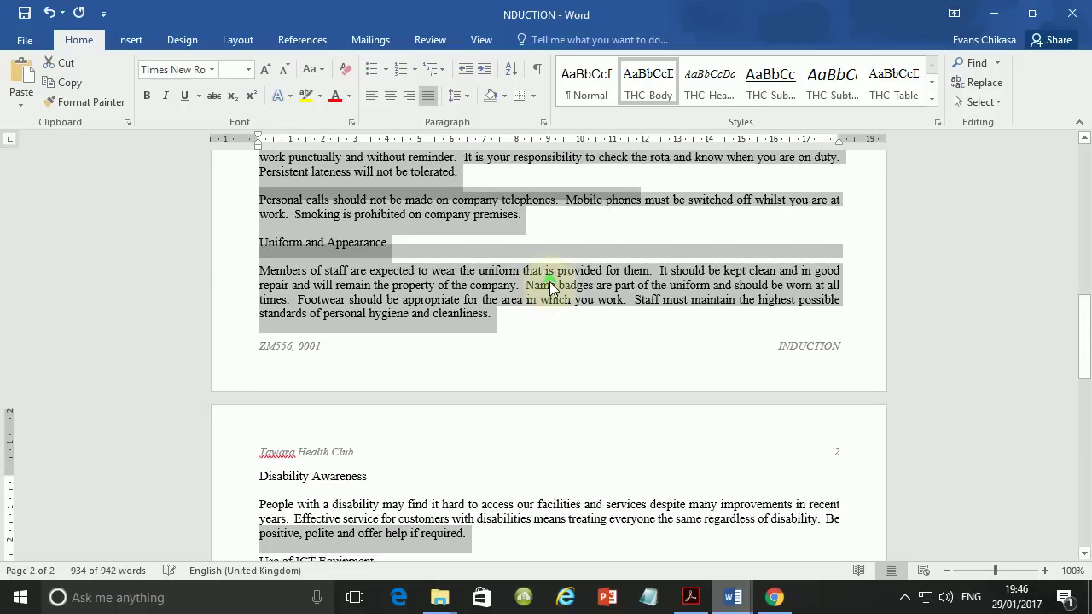
{"action": "scroll", "coordinate": [550, 283], "scroll_direction": "up", "scroll_amount": 6}
{"action": "scroll", "coordinate": [551, 289], "scroll_direction": "up", "scroll_amount": 8}
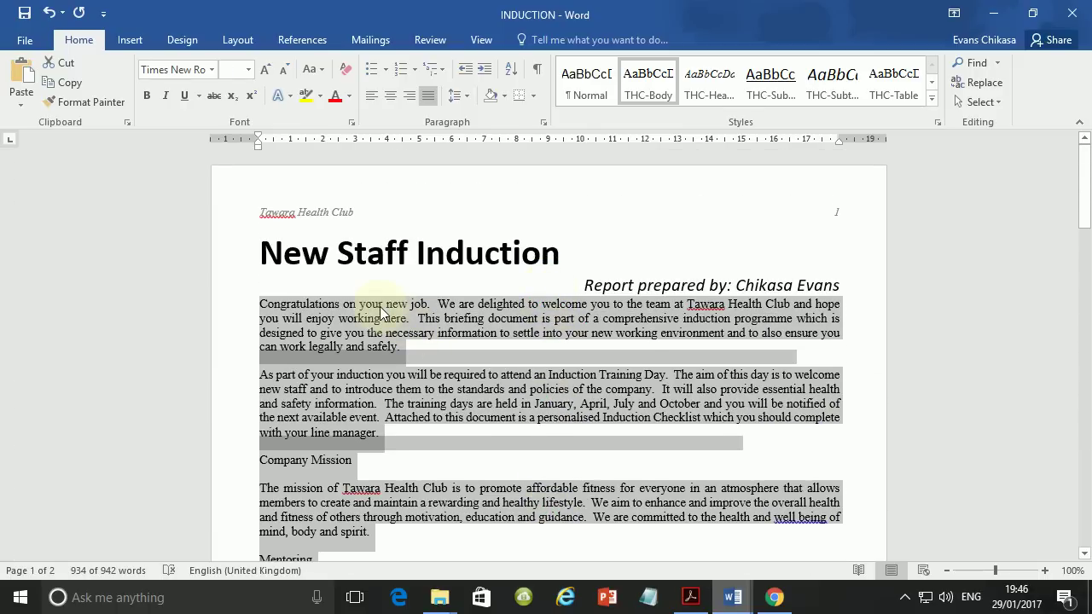
{"action": "left_click", "coordinate": [382, 305]}
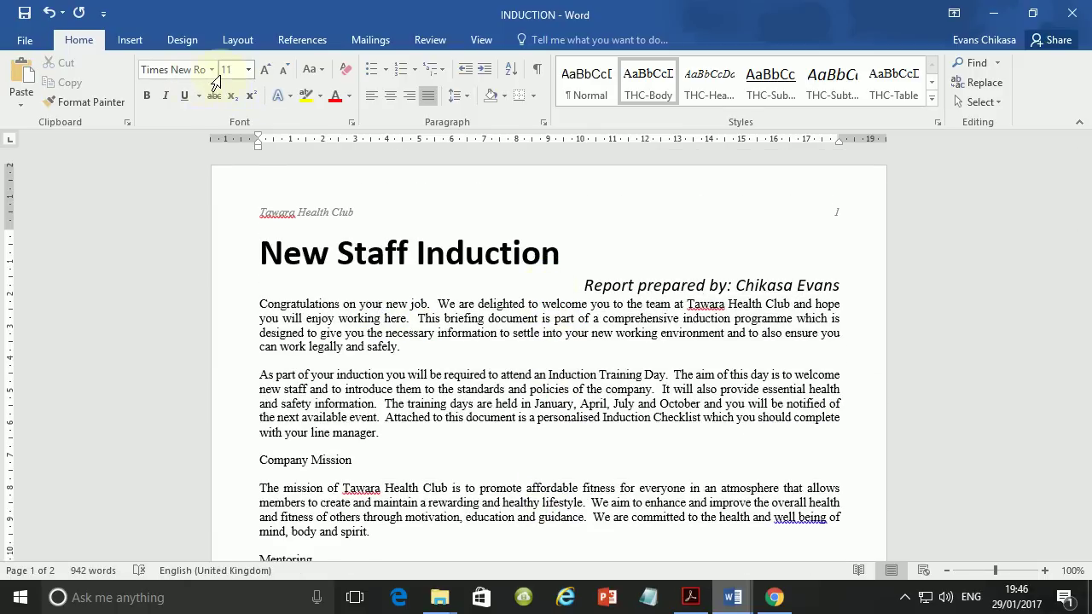
{"action": "scroll", "coordinate": [361, 281], "scroll_direction": "down", "scroll_amount": 6}
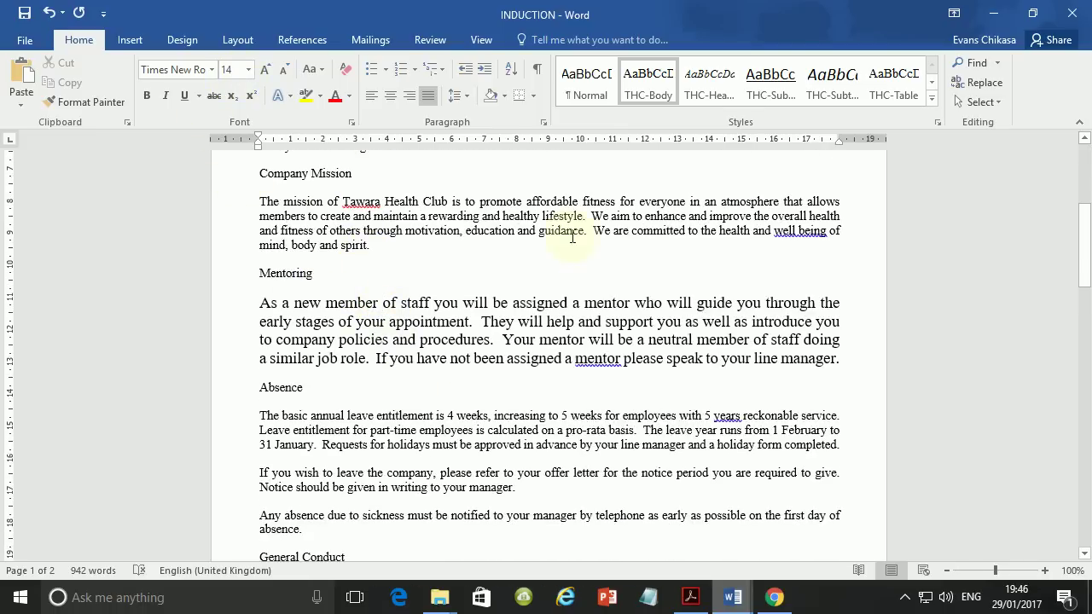
Apply THC-Body to the 'As a new member of staff' paragraph and check the annual leave and duties paragraphs.
{"action": "triple_click", "coordinate": [483, 312]}
{"action": "left_click", "coordinate": [651, 91]}
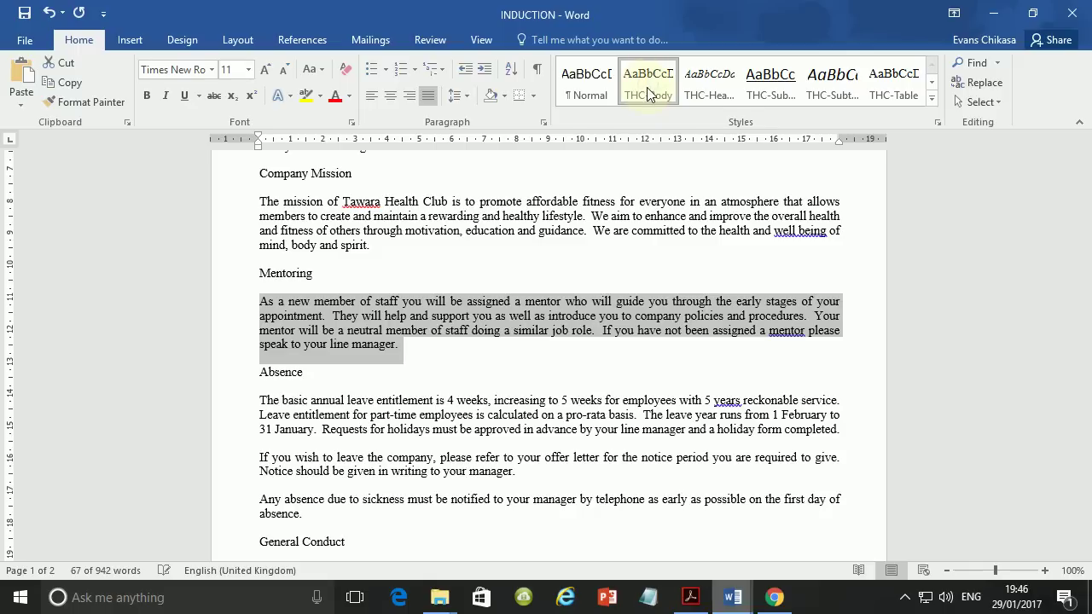
{"action": "triple_click", "coordinate": [426, 429]}
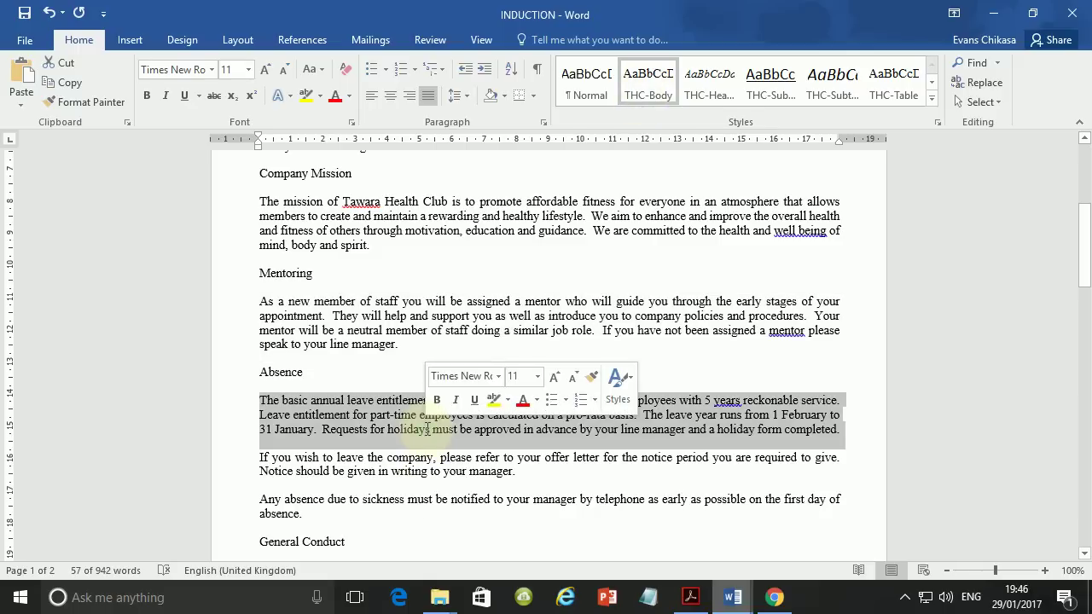
{"action": "scroll", "coordinate": [488, 349], "scroll_direction": "up", "scroll_amount": 1}
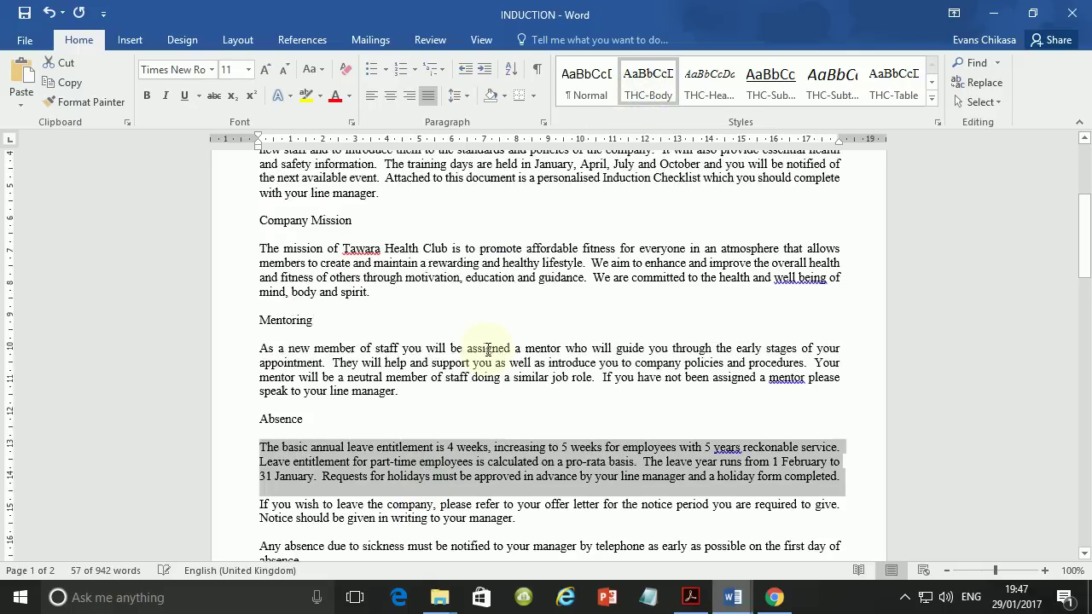
{"action": "scroll", "coordinate": [488, 349], "scroll_direction": "up", "scroll_amount": 5}
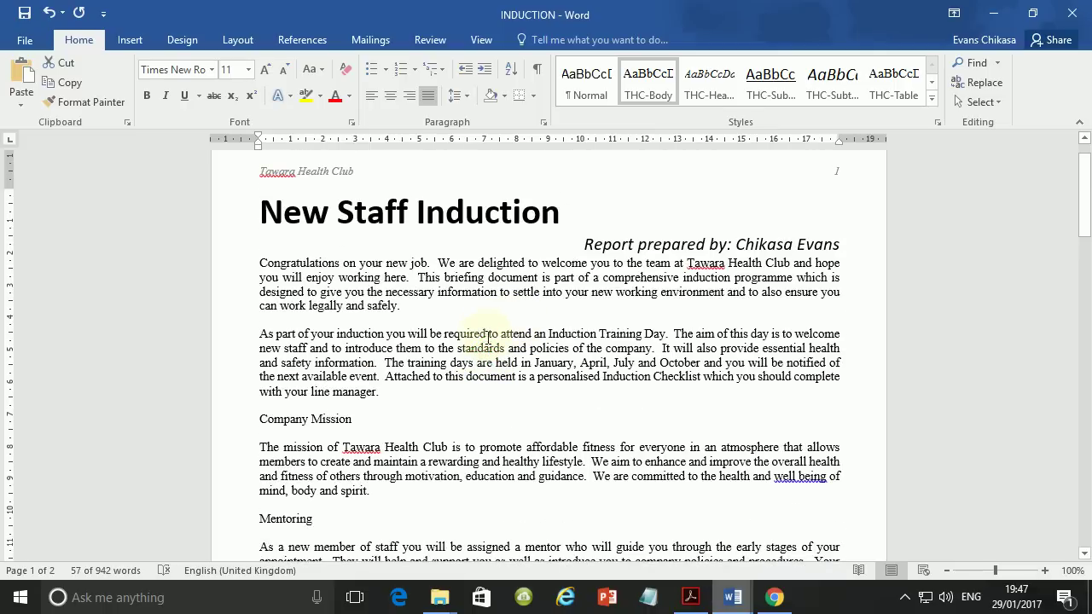
{"action": "scroll", "coordinate": [488, 337], "scroll_direction": "down", "scroll_amount": 20}
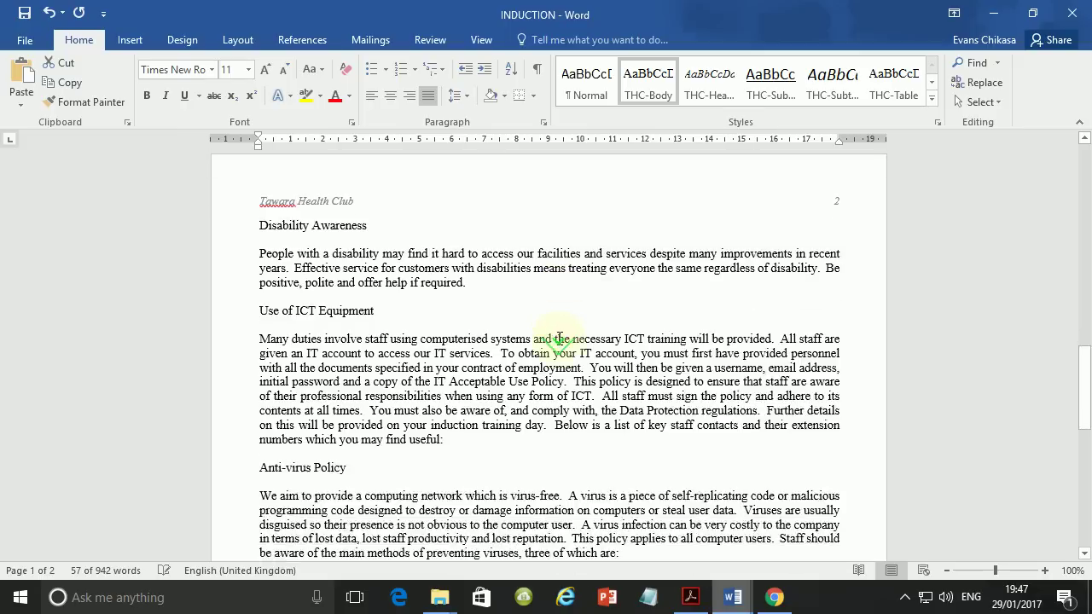
{"action": "scroll", "coordinate": [559, 339], "scroll_direction": "down", "scroll_amount": 5}
{"action": "scroll", "coordinate": [559, 342], "scroll_direction": "up", "scroll_amount": 4}
{"action": "triple_click", "coordinate": [529, 282]}
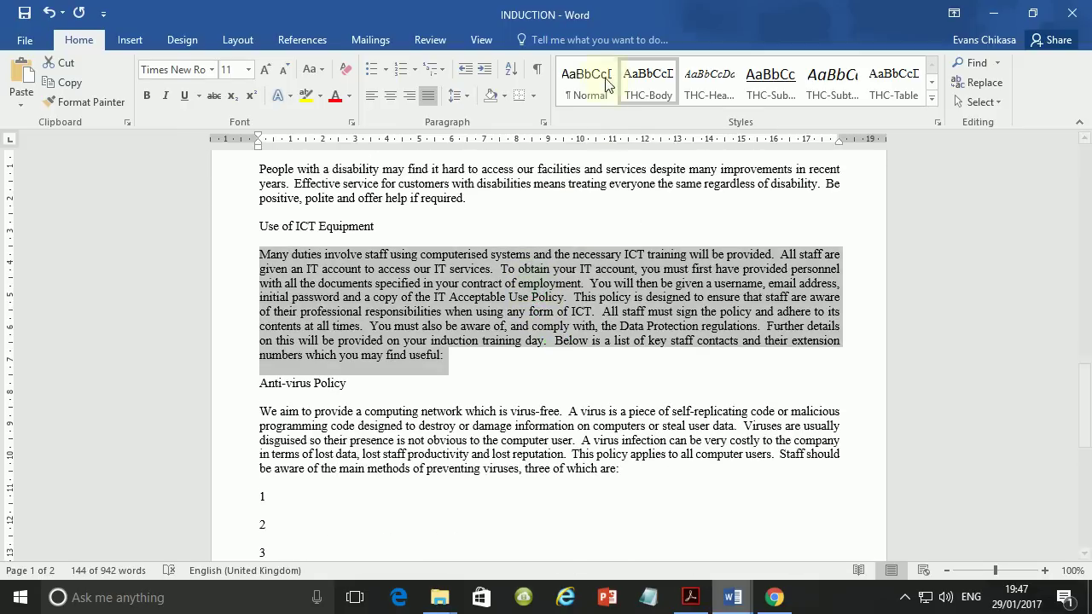
{"action": "scroll", "coordinate": [586, 303], "scroll_direction": "down", "scroll_amount": 3}
{"action": "left_click", "coordinate": [587, 303]}
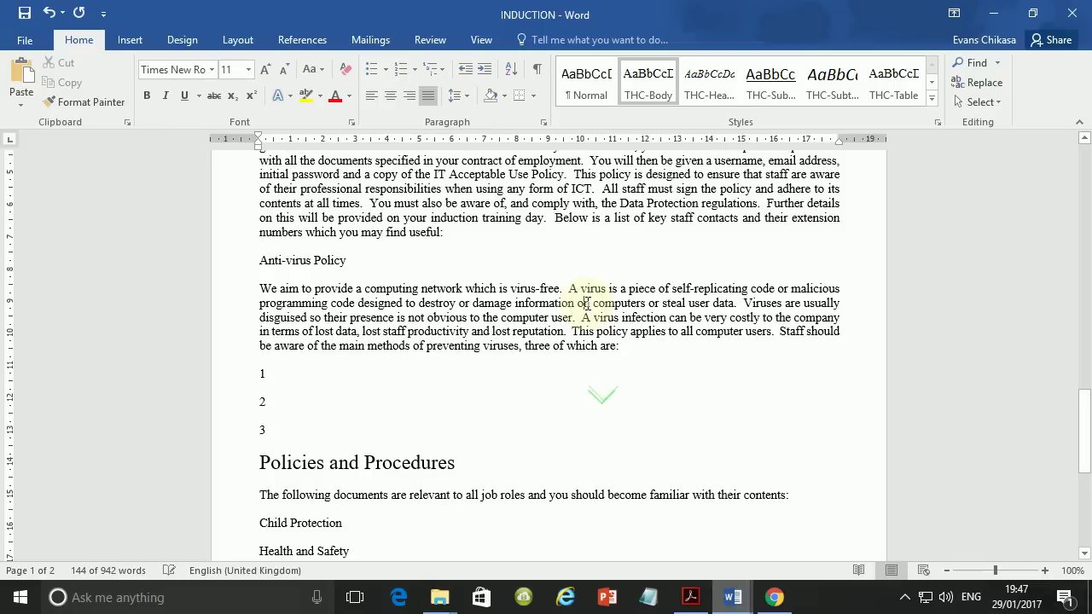
Apply THC-Body to the Policies and Procedures heading and select the numbered lines through Health and Safety.
{"action": "triple_click", "coordinate": [412, 469]}
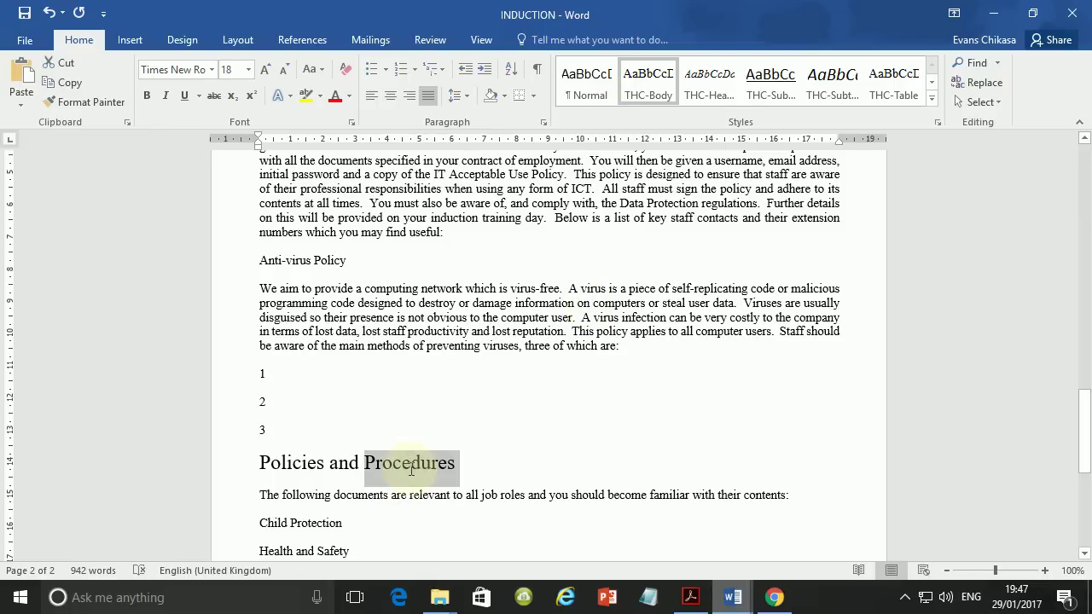
{"action": "left_click", "coordinate": [657, 82]}
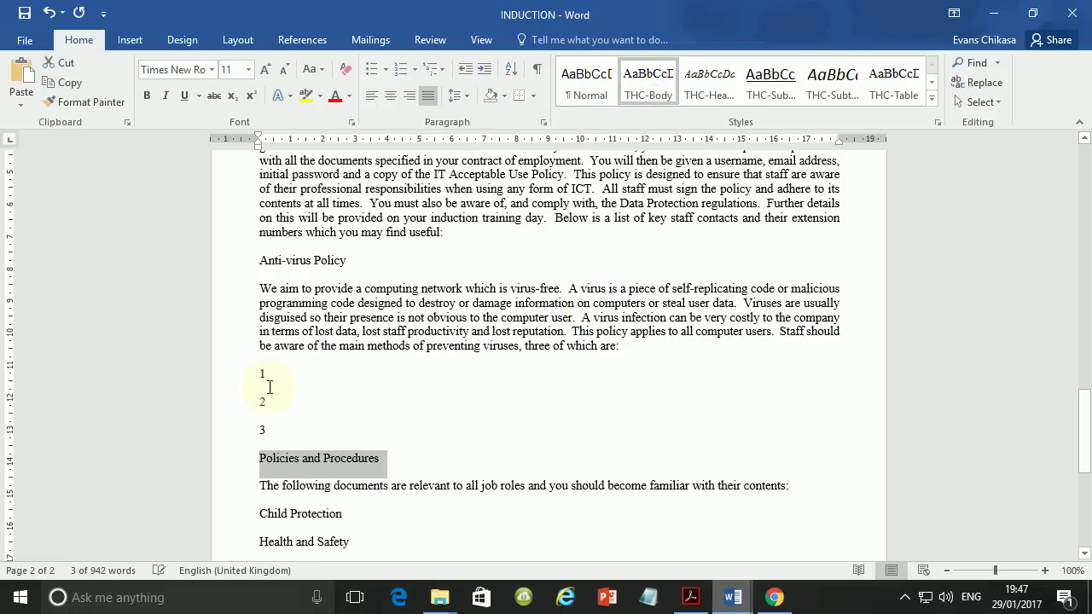
{"action": "left_click_drag", "start_coordinate": [276, 393], "coordinate": [358, 542]}
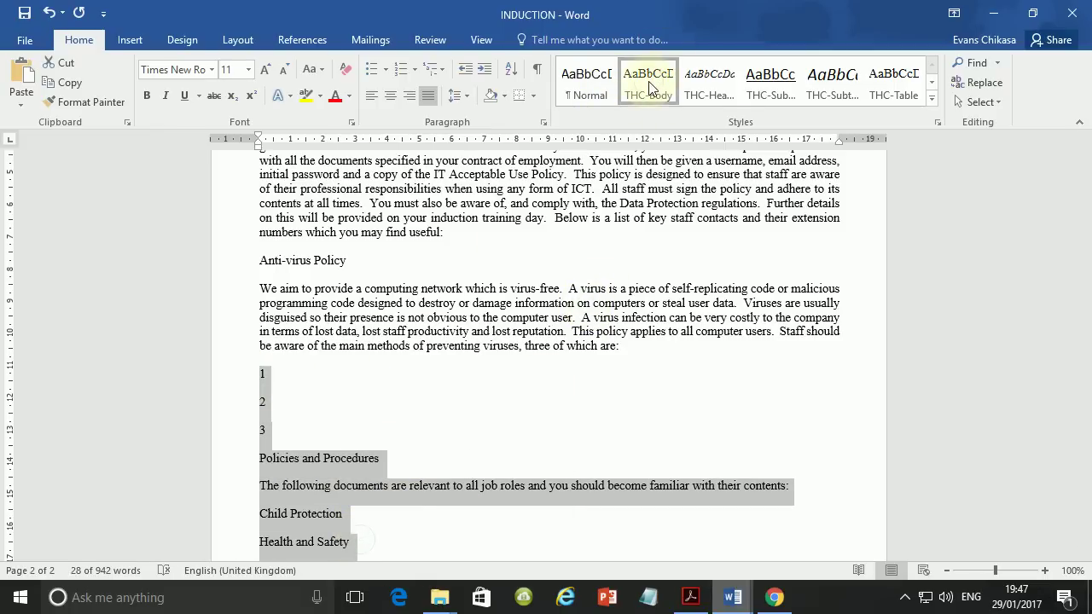
{"action": "scroll", "coordinate": [522, 368], "scroll_direction": "down", "scroll_amount": 8}
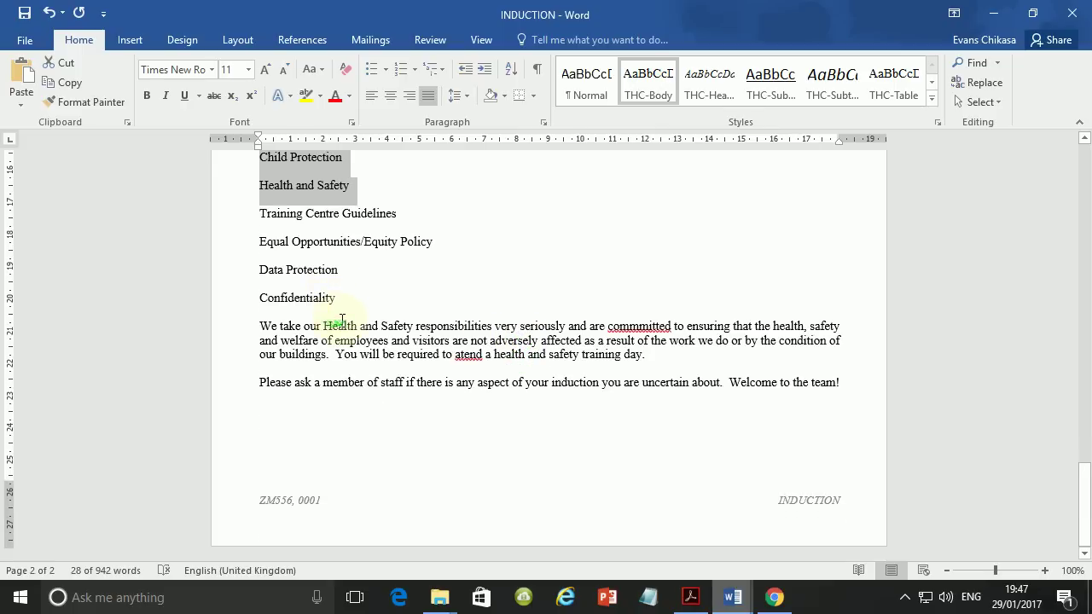
{"action": "scroll", "coordinate": [374, 377], "scroll_direction": "up", "scroll_amount": 20}
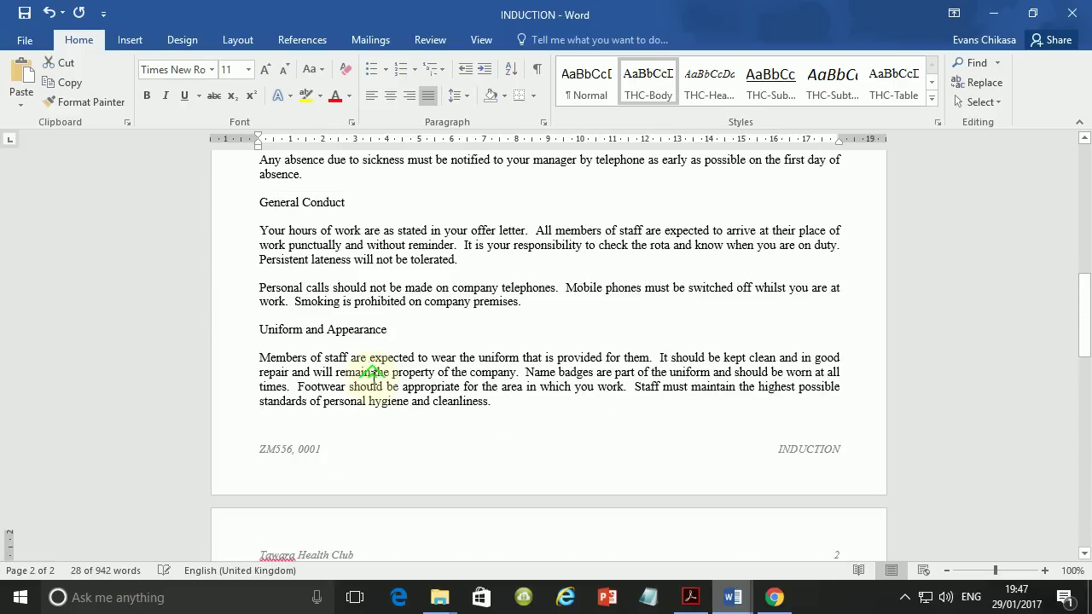
{"action": "scroll", "coordinate": [373, 377], "scroll_direction": "up", "scroll_amount": 10}
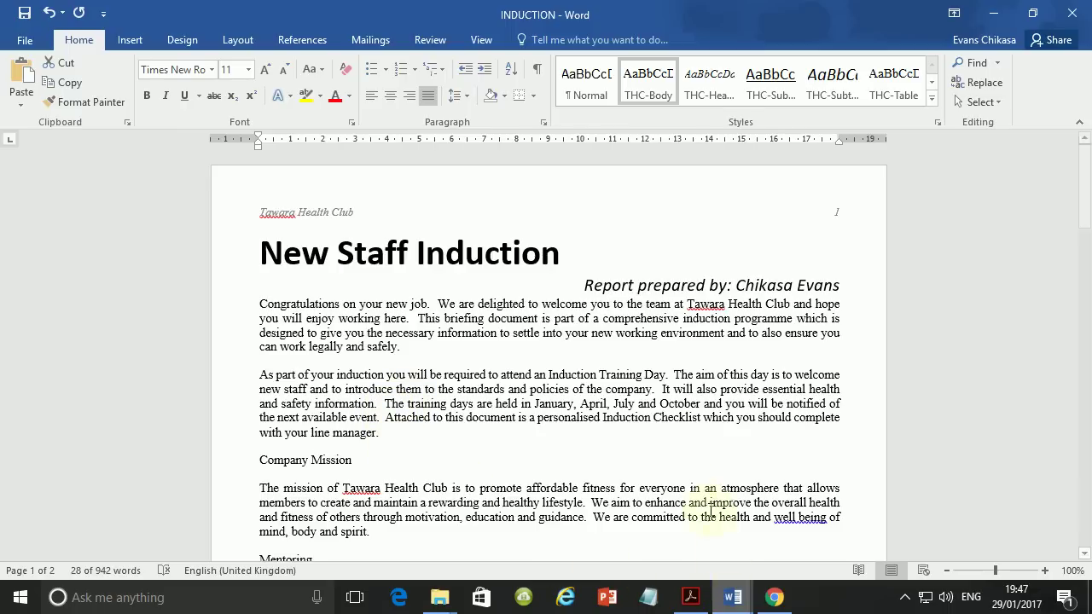
Bring the PDF question paper in Acrobat Reader to the front.
{"action": "left_click", "coordinate": [692, 597]}
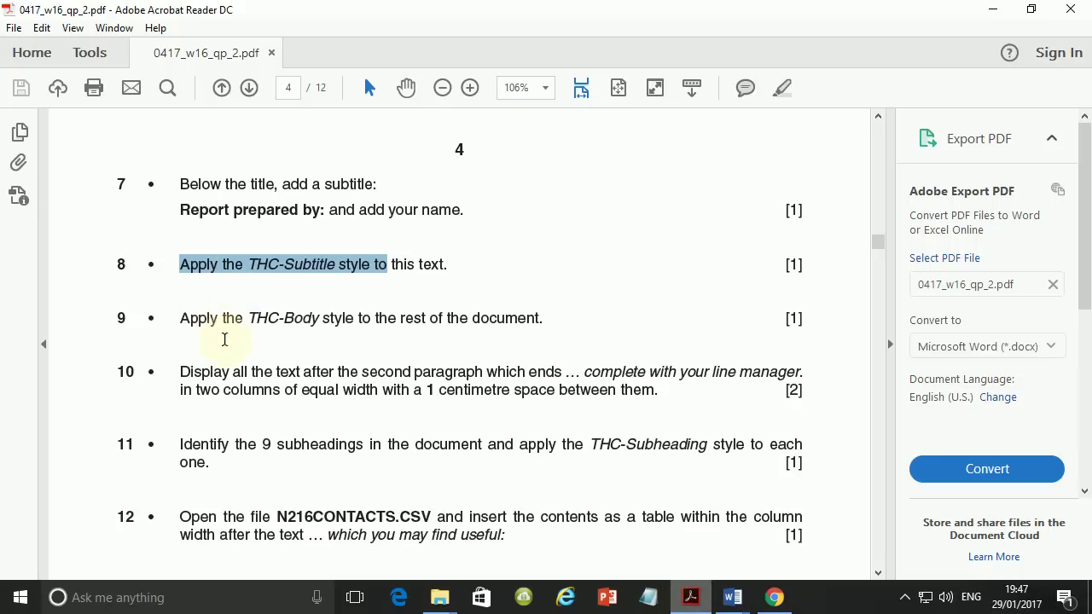
Scroll to exam task 10 on two equal 1 cm-spaced columns, then return to INDUCTION in Word.
{"action": "scroll", "coordinate": [224, 339], "scroll_direction": "down", "scroll_amount": 2}
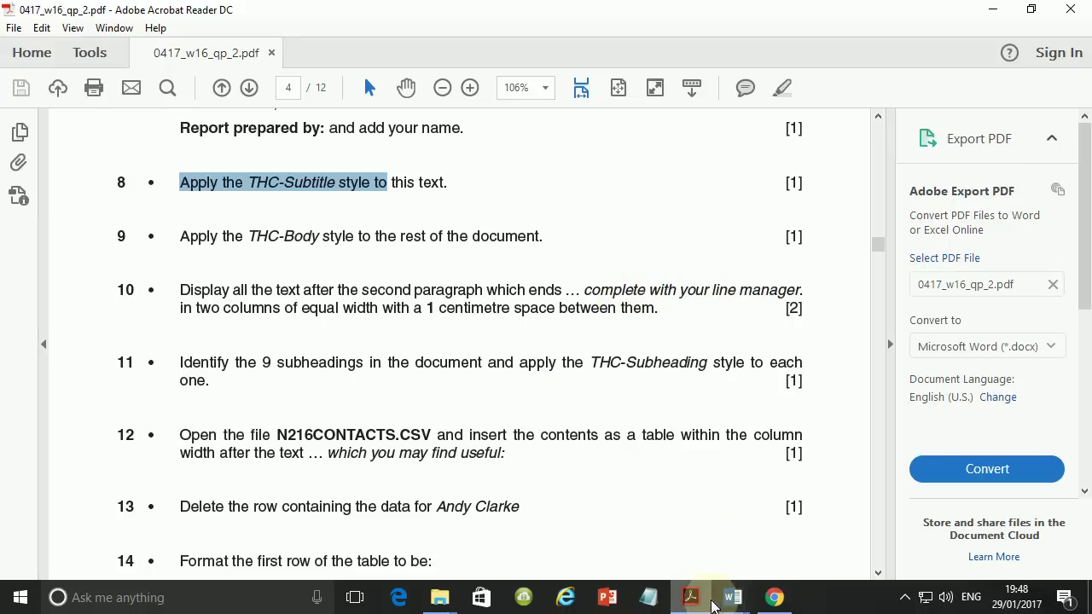
{"action": "mouse_move", "coordinate": [732, 597]}
{"action": "left_click", "coordinate": [790, 535]}
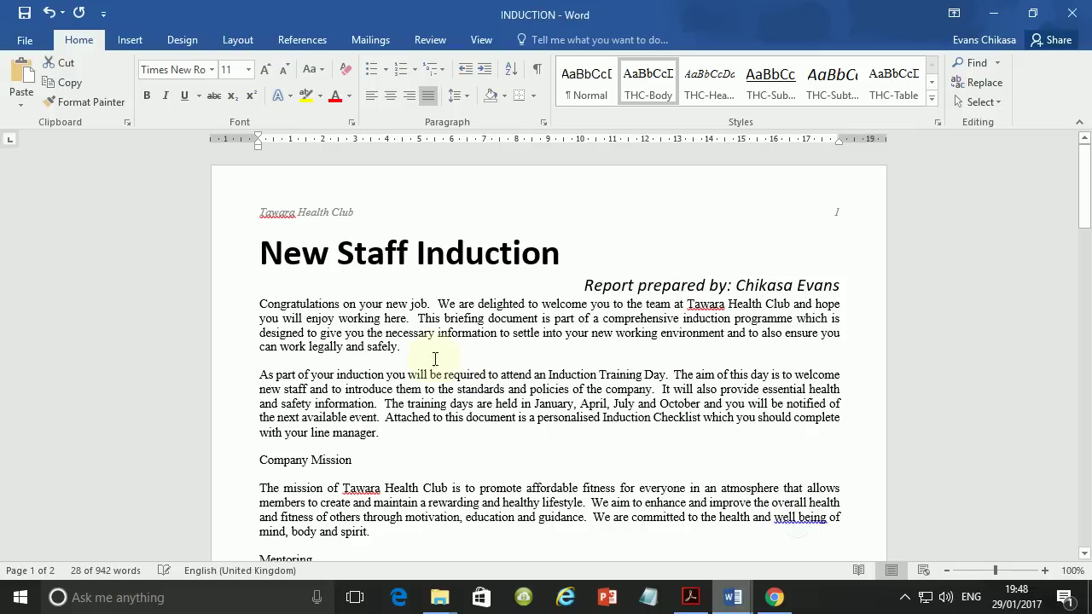
Select the text from Company Mission to the end of the document.
{"action": "left_click_drag", "start_coordinate": [378, 437], "coordinate": [275, 432]}
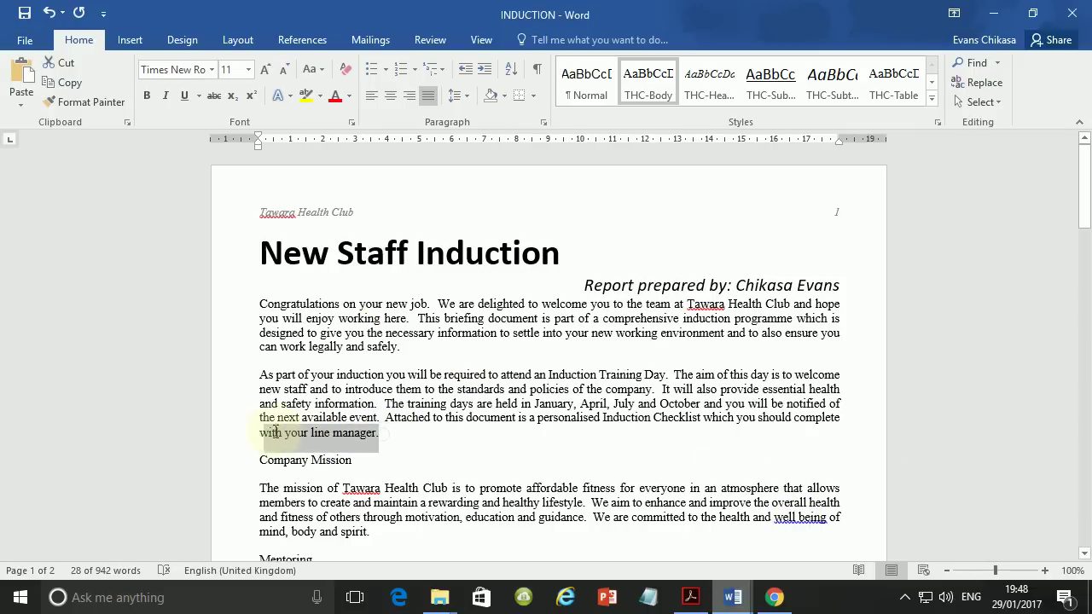
{"action": "left_click", "coordinate": [417, 436]}
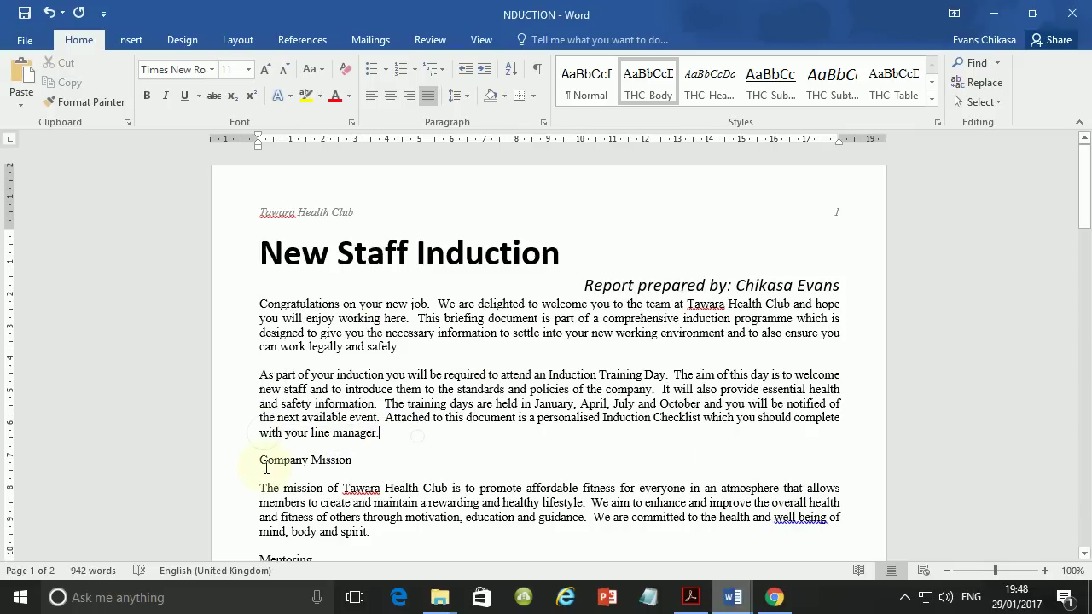
{"action": "left_click_drag", "start_coordinate": [259, 461], "coordinate": [871, 414]}
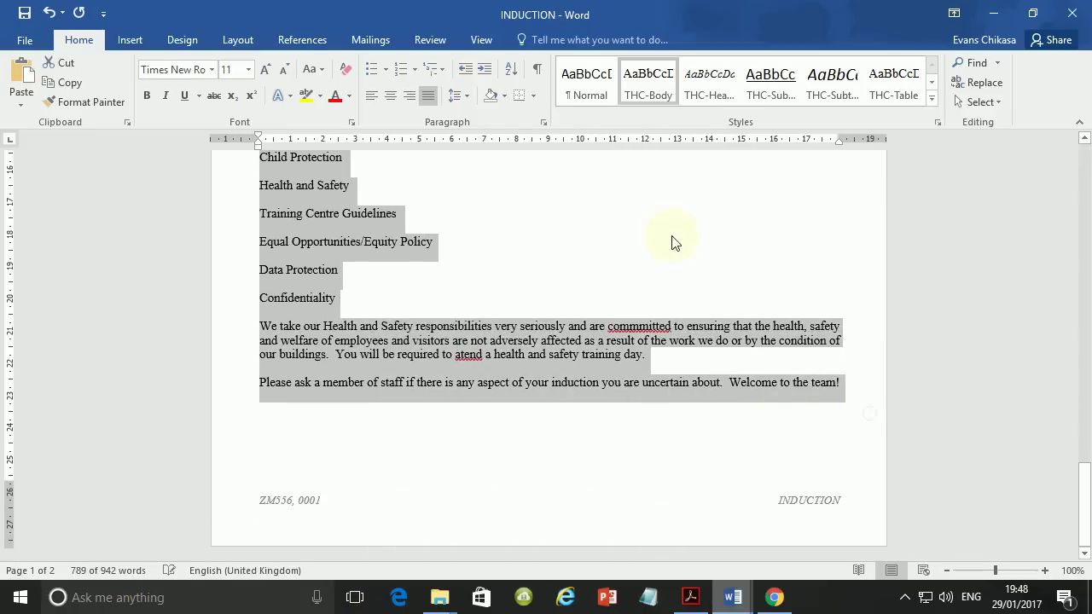
Lay the selection out in two equal columns with 1 cm spacing, then return to the question paper.
{"action": "left_click", "coordinate": [238, 40]}
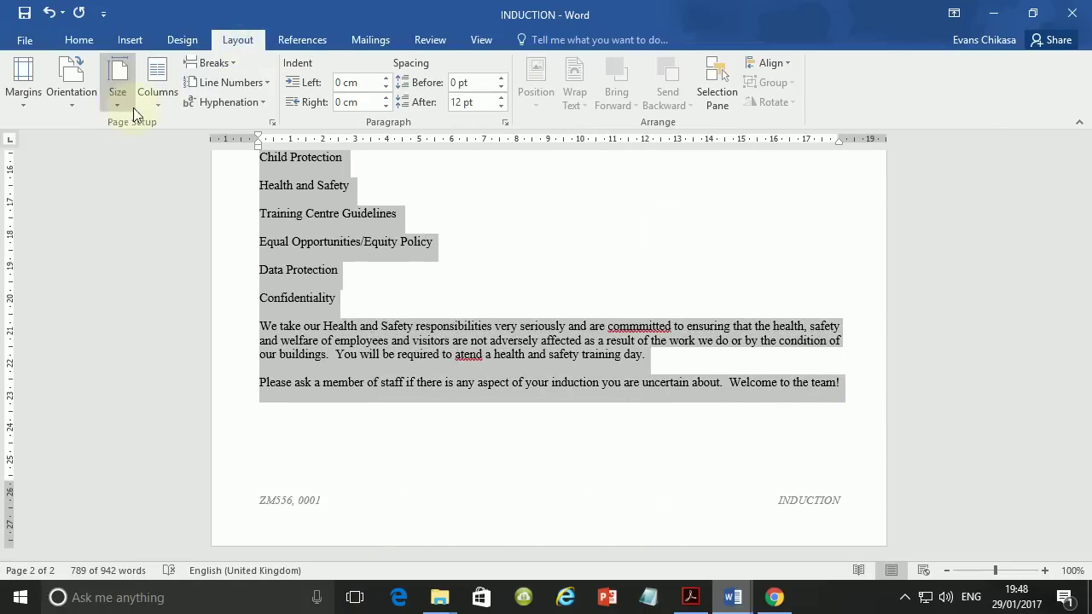
{"action": "left_click", "coordinate": [157, 85]}
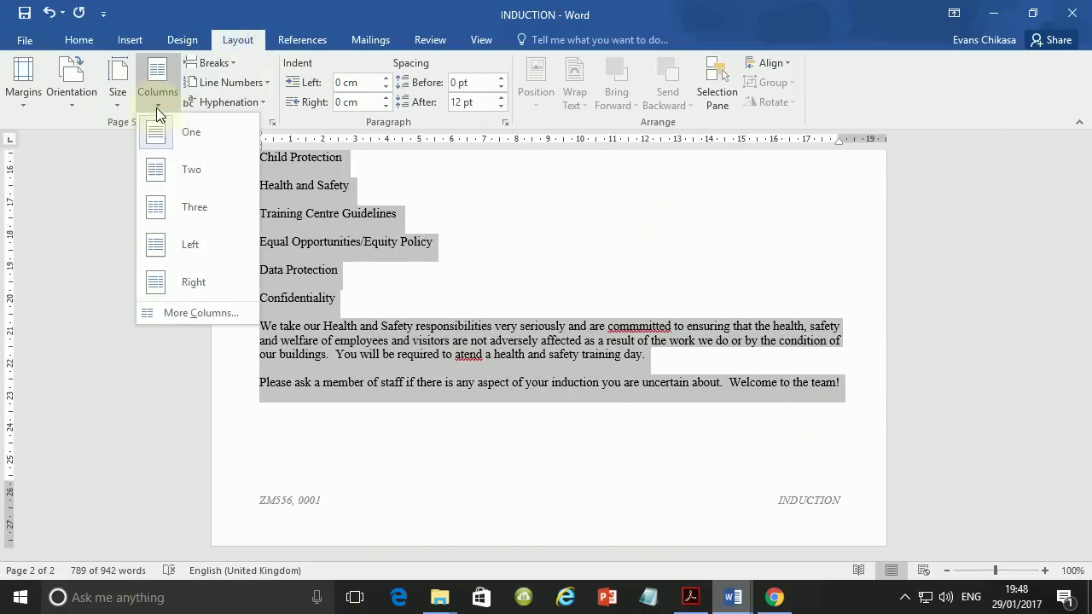
{"action": "left_click", "coordinate": [200, 312]}
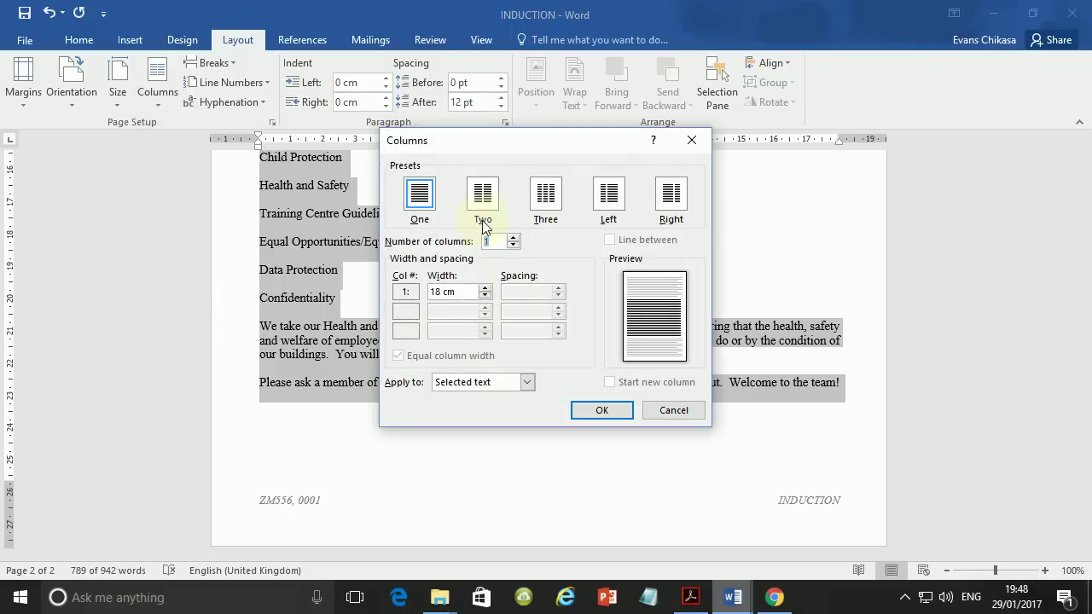
{"action": "left_click", "coordinate": [483, 197]}
{"action": "left_click_drag", "start_coordinate": [539, 291], "coordinate": [501, 292]}
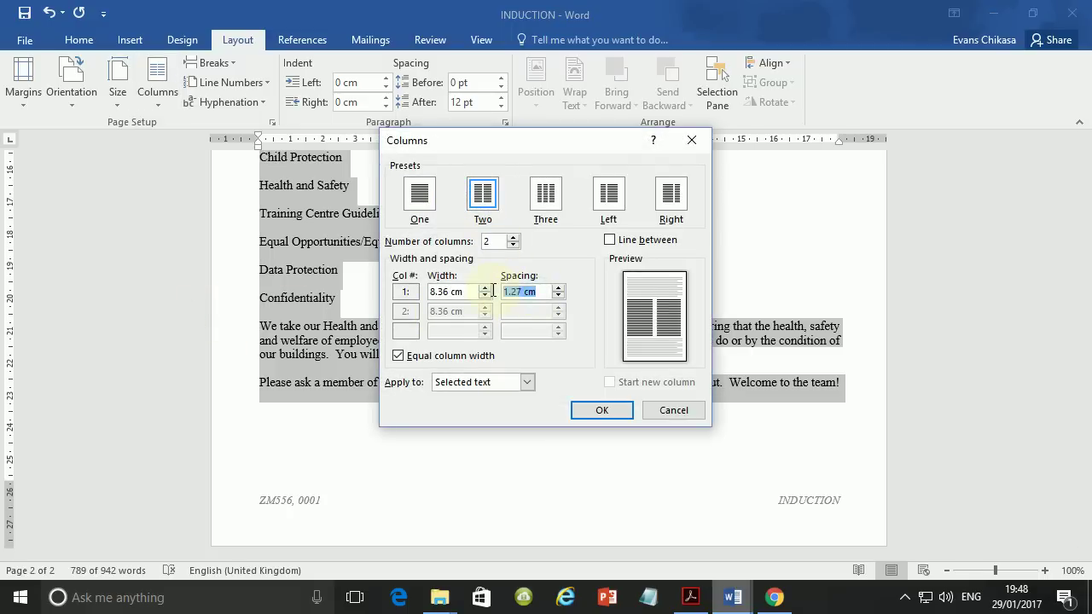
{"action": "left_click", "coordinate": [602, 410]}
{"action": "scroll", "coordinate": [609, 447], "scroll_direction": "up", "scroll_amount": 10}
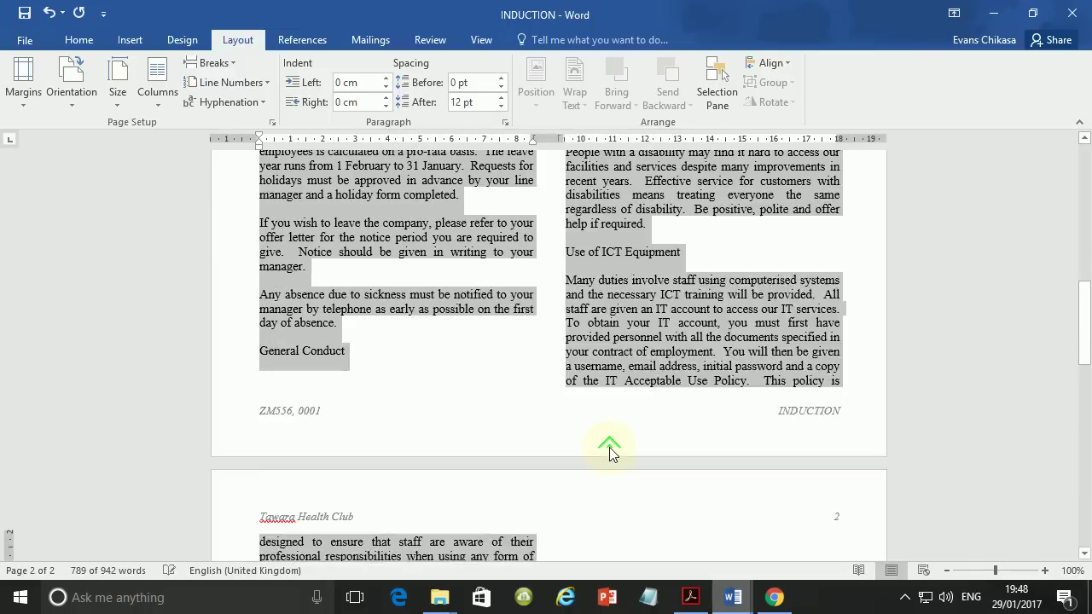
{"action": "scroll", "coordinate": [609, 447], "scroll_direction": "up", "scroll_amount": 15}
{"action": "scroll", "coordinate": [614, 435], "scroll_direction": "down", "scroll_amount": 6}
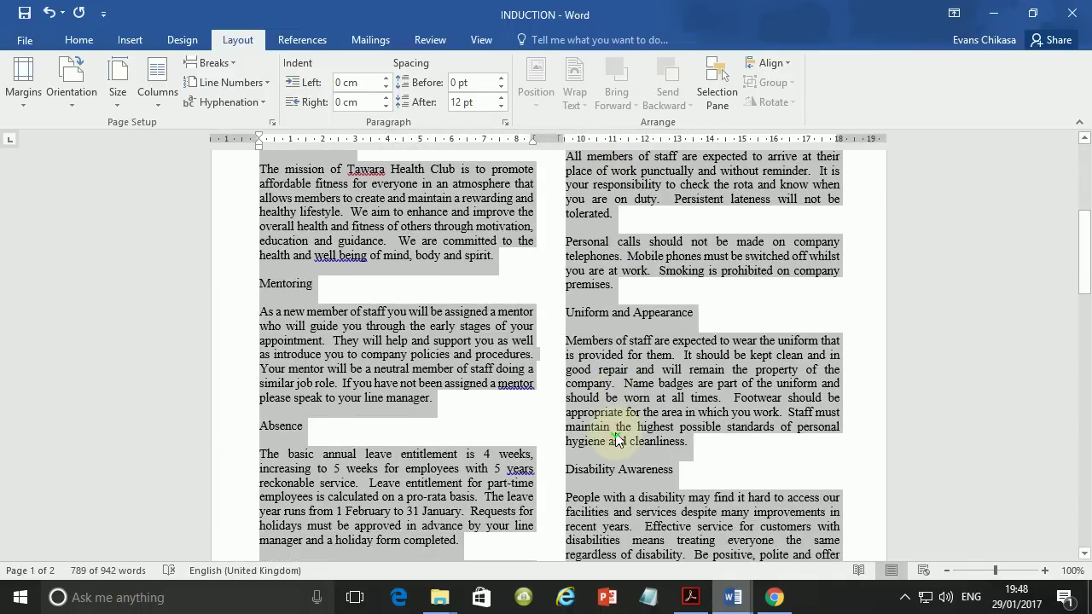
{"action": "scroll", "coordinate": [619, 440], "scroll_direction": "down", "scroll_amount": 15}
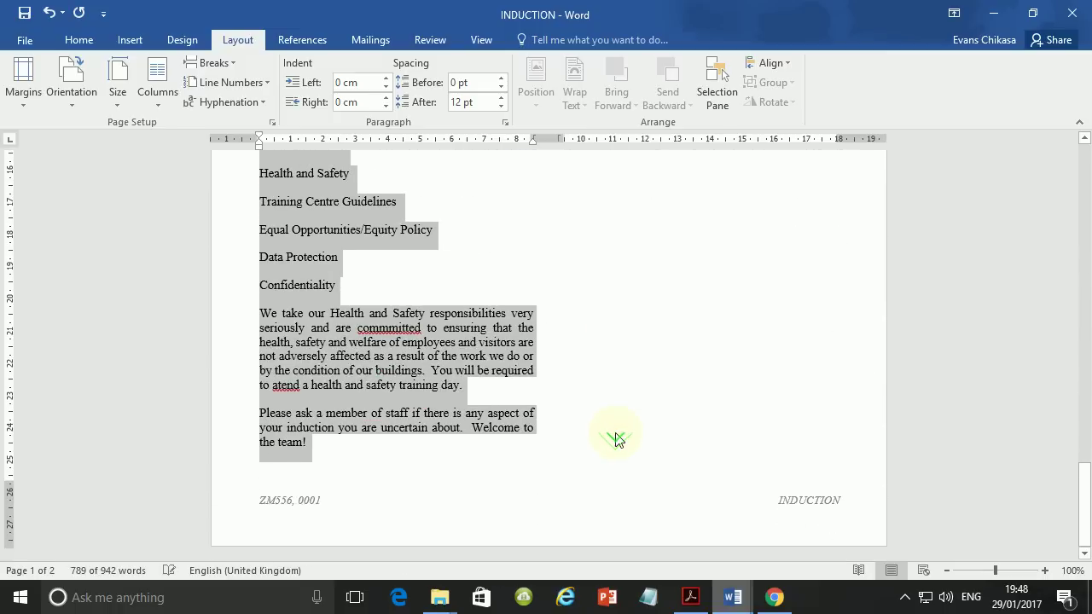
{"action": "left_click", "coordinate": [692, 598]}
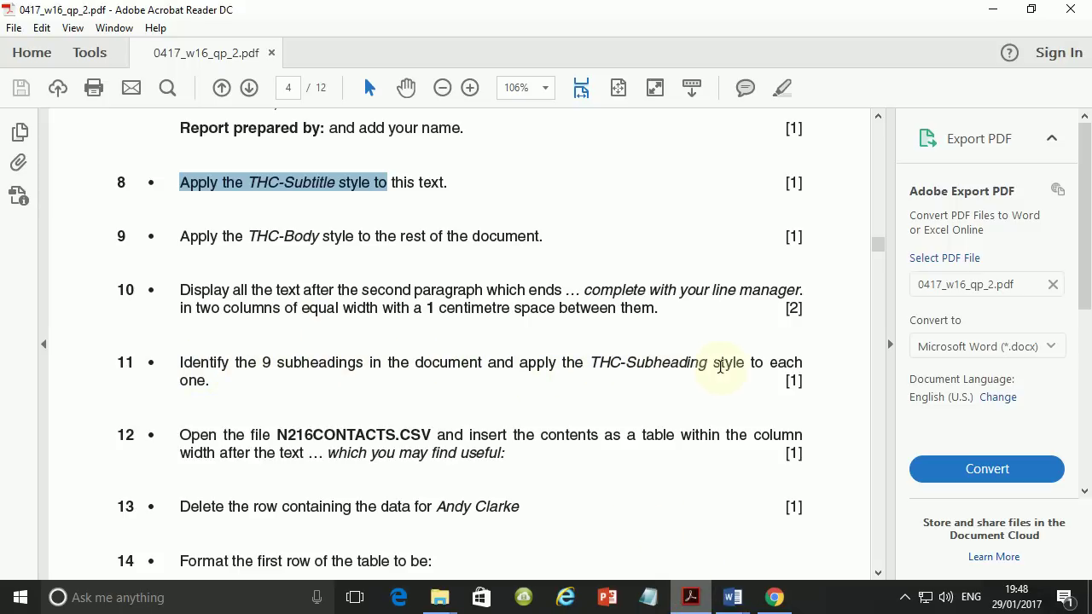
Return to the INDUCTION document through the Word taskbar preview.
{"action": "left_click", "coordinate": [733, 598]}
{"action": "left_click", "coordinate": [790, 524]}
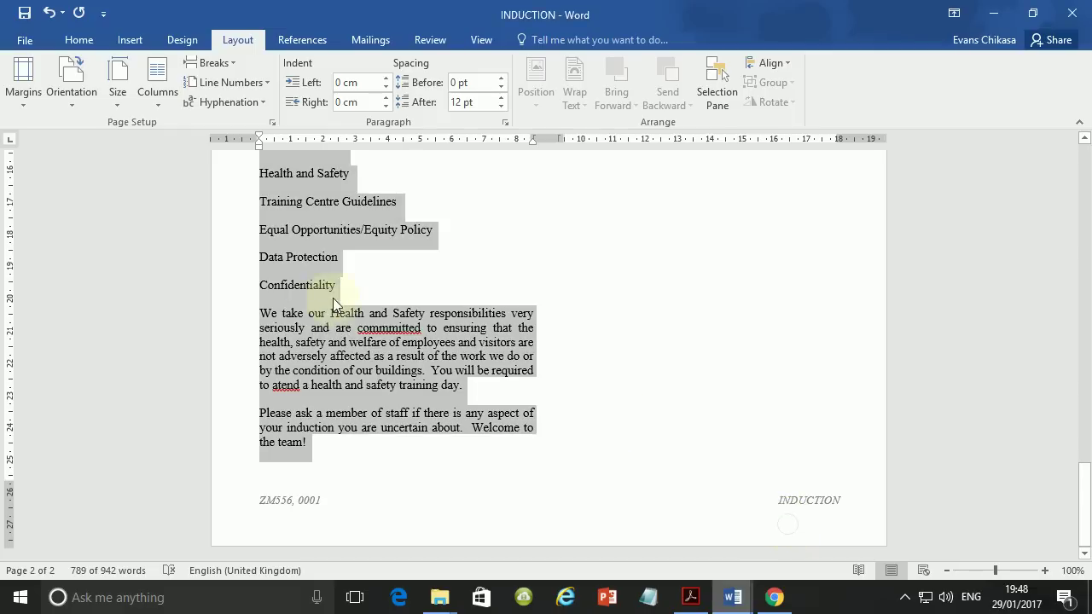
Select the Company Mission, Mentoring, Uniform and Appearance, Absence, Disability Awareness, ICT and General Conduct subheadings.
{"action": "scroll", "coordinate": [332, 298], "scroll_direction": "up", "scroll_amount": 8}
{"action": "scroll", "coordinate": [341, 298], "scroll_direction": "down", "scroll_amount": 12}
{"action": "scroll", "coordinate": [345, 298], "scroll_direction": "up", "scroll_amount": 12}
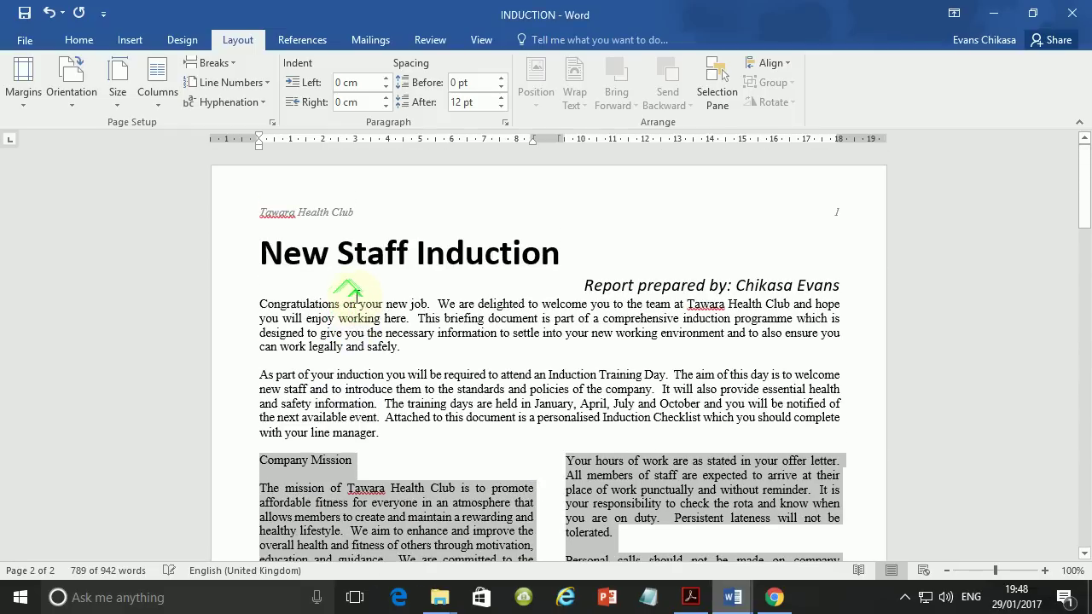
{"action": "scroll", "coordinate": [348, 293], "scroll_direction": "down", "scroll_amount": 5}
{"action": "left_click", "coordinate": [314, 217]}
{"action": "triple_click", "coordinate": [314, 217]}
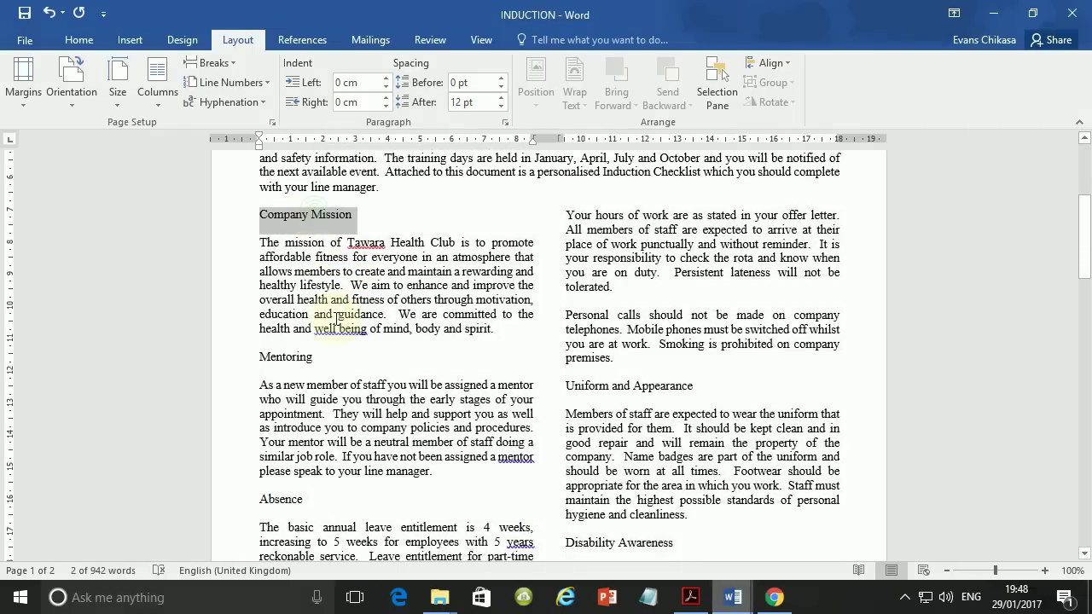
{"action": "double_click", "coordinate": [294, 360], "text": "ctrl"}
{"action": "left_click", "coordinate": [294, 360], "text": "ctrl"}
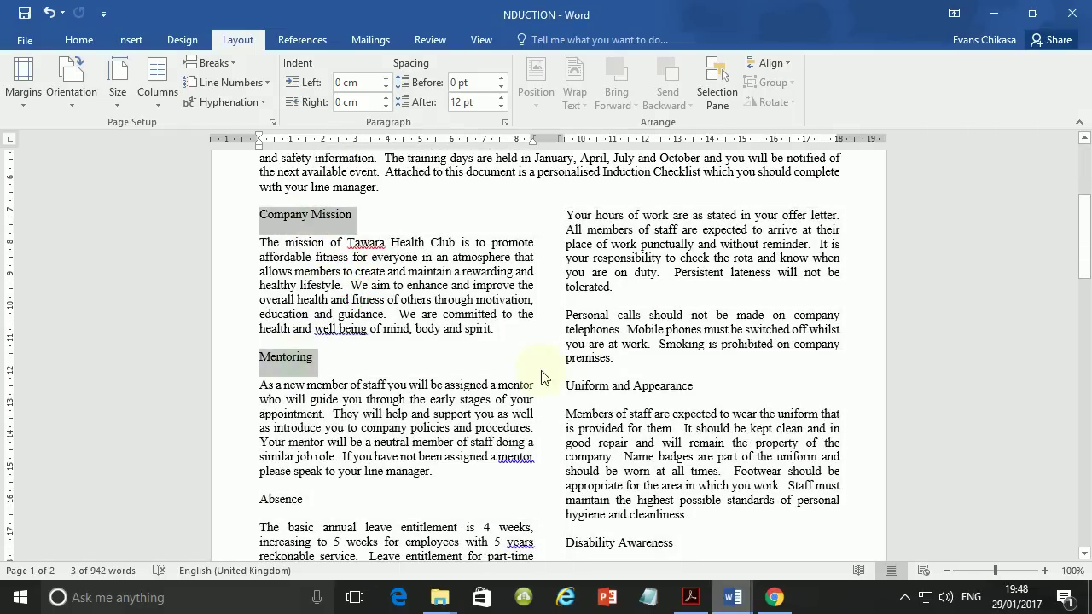
{"action": "double_click", "coordinate": [618, 388], "text": "ctrl"}
{"action": "left_click", "coordinate": [618, 387], "text": "ctrl"}
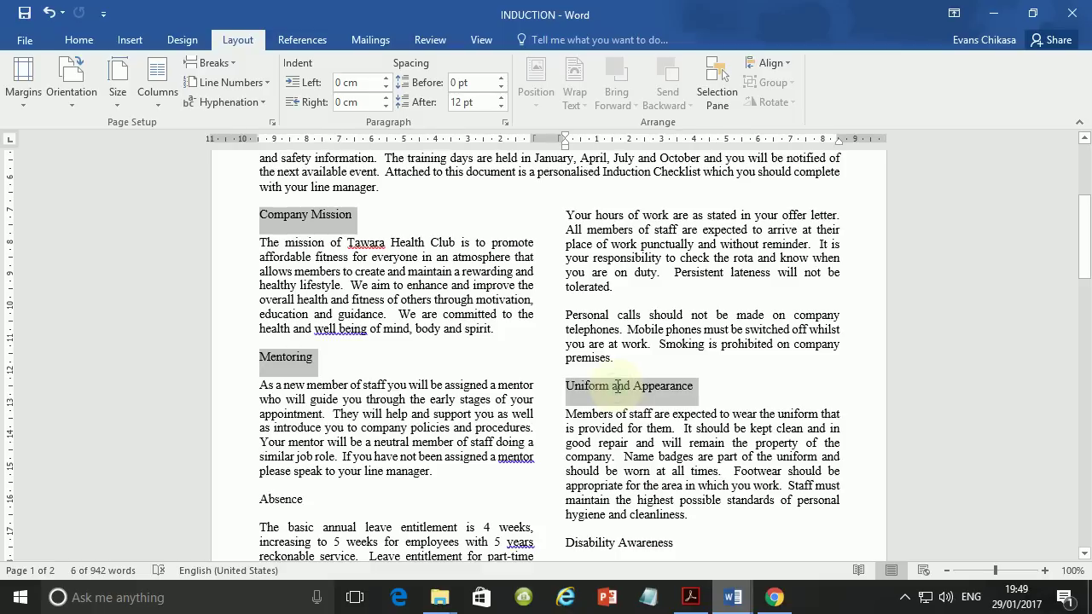
{"action": "left_click", "coordinate": [293, 503], "text": "ctrl"}
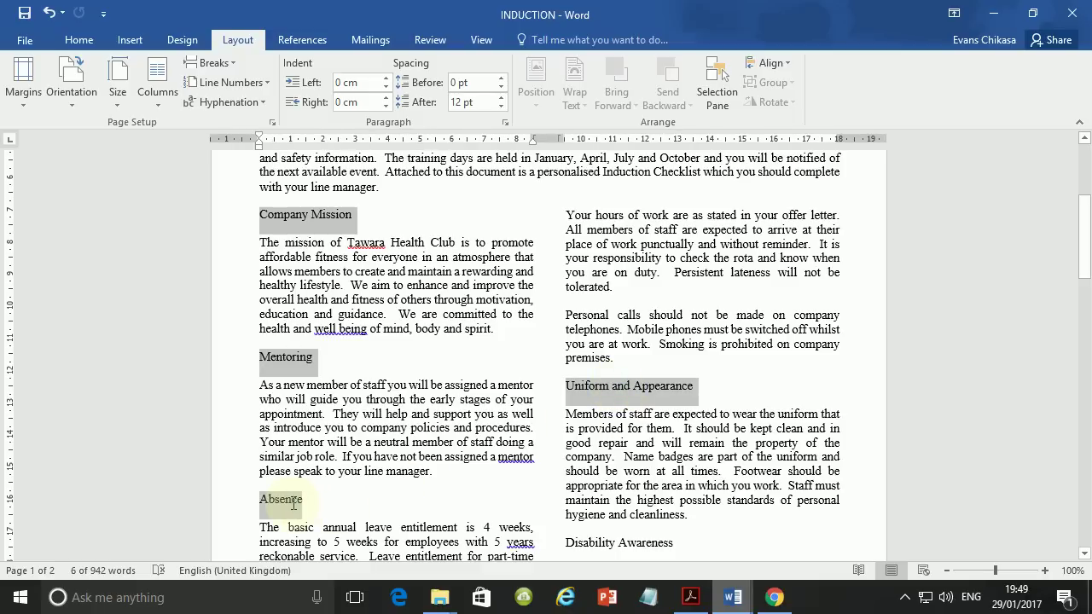
{"action": "left_click", "coordinate": [599, 545], "text": "ctrl"}
{"action": "scroll", "coordinate": [607, 433], "scroll_direction": "down", "scroll_amount": 6}
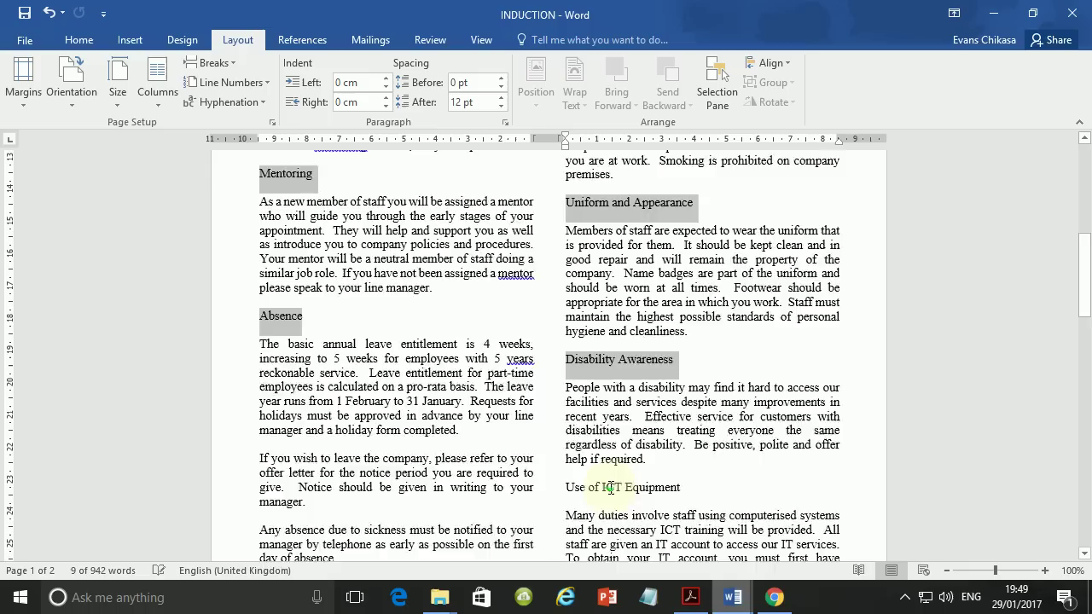
{"action": "left_click", "coordinate": [622, 384], "text": "ctrl"}
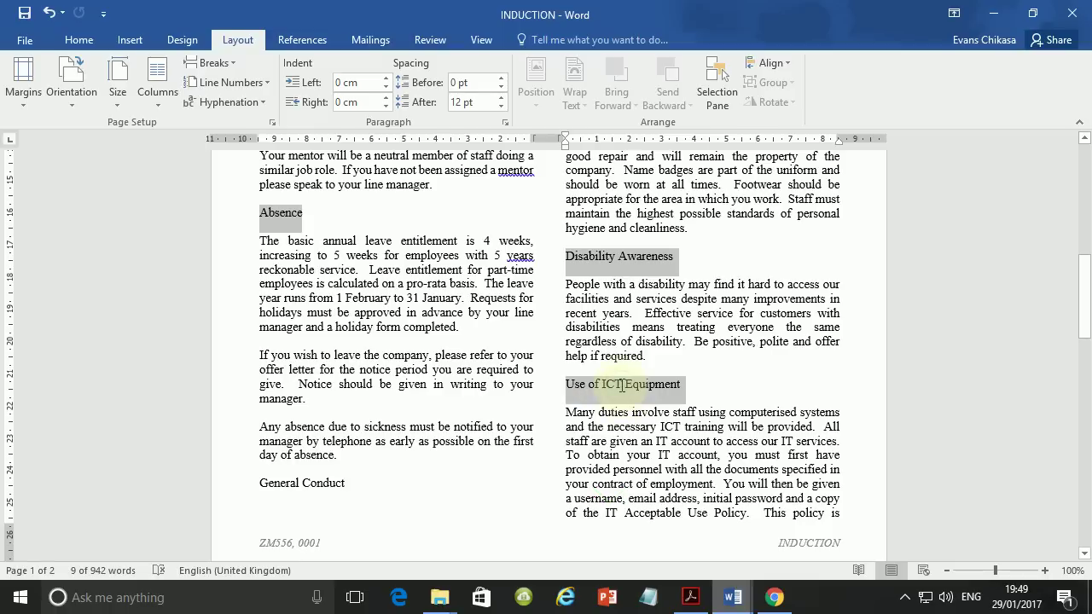
{"action": "left_click", "coordinate": [307, 484], "text": "ctrl"}
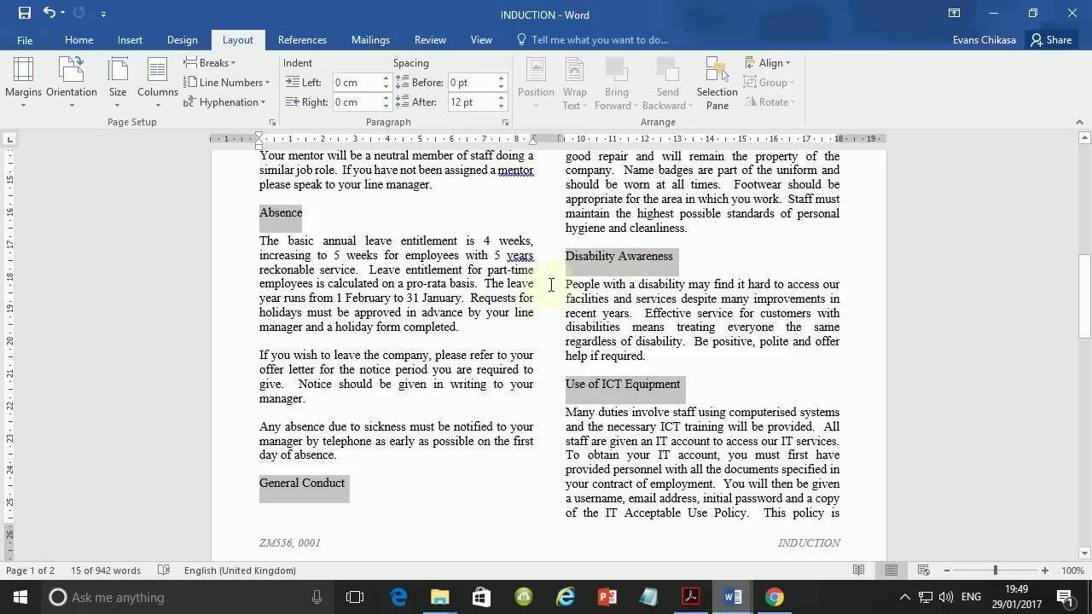
Add the Anti-virus Policy and Policies and Procedures subheadings to the selection.
{"action": "scroll", "coordinate": [565, 282], "scroll_direction": "down", "scroll_amount": 10}
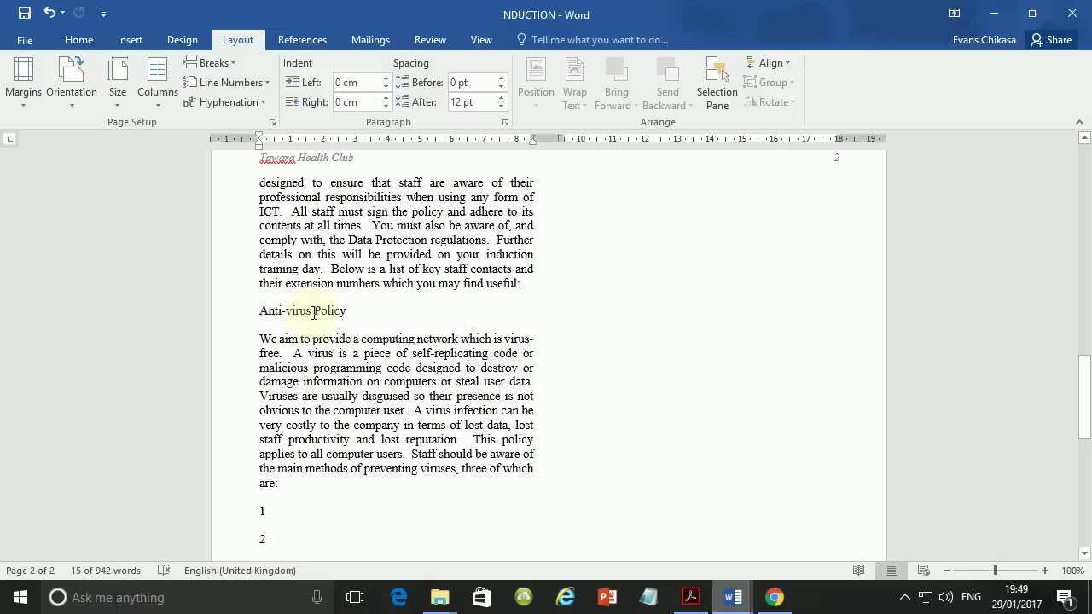
{"action": "triple_click", "coordinate": [314, 312]}
{"action": "scroll", "coordinate": [441, 328], "scroll_direction": "down", "scroll_amount": 5}
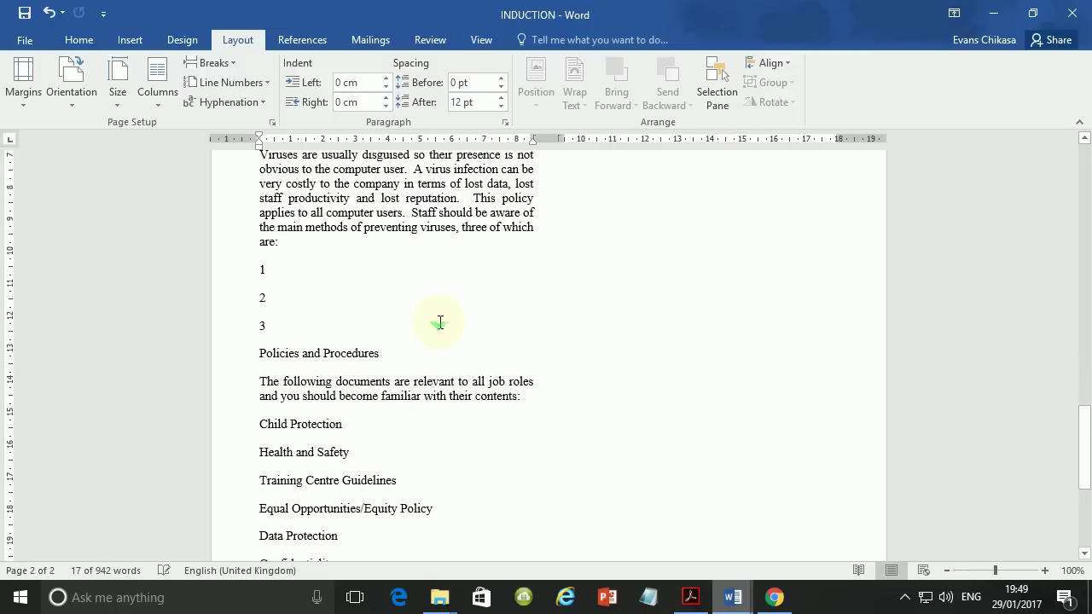
{"action": "scroll", "coordinate": [441, 323], "scroll_direction": "down", "scroll_amount": 1}
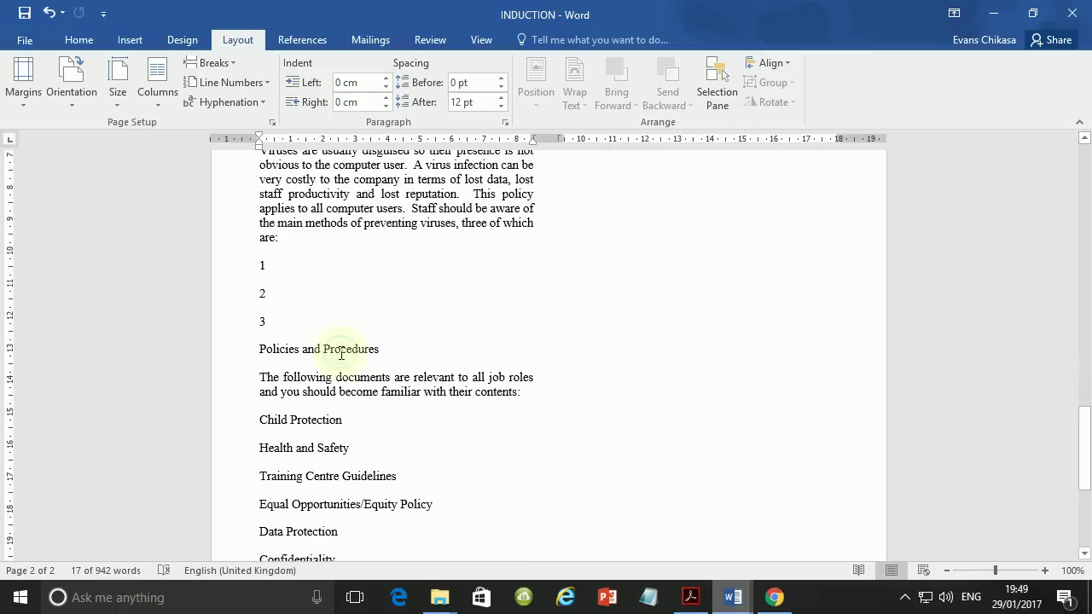
{"action": "triple_click", "coordinate": [342, 354]}
{"action": "scroll", "coordinate": [358, 367], "scroll_direction": "down", "scroll_amount": 5}
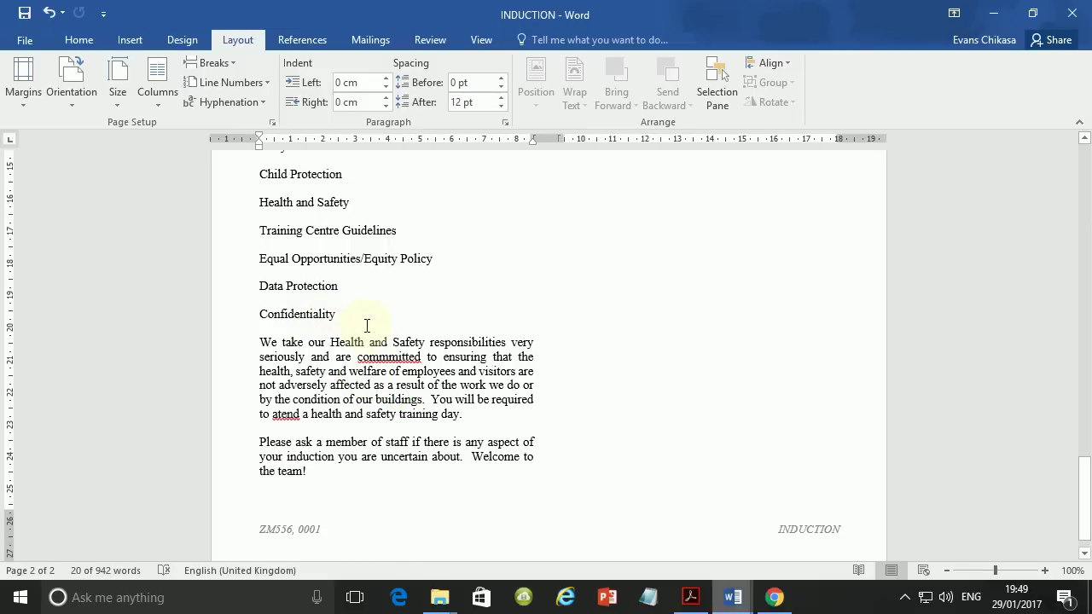
{"action": "scroll", "coordinate": [346, 331], "scroll_direction": "up", "scroll_amount": 4}
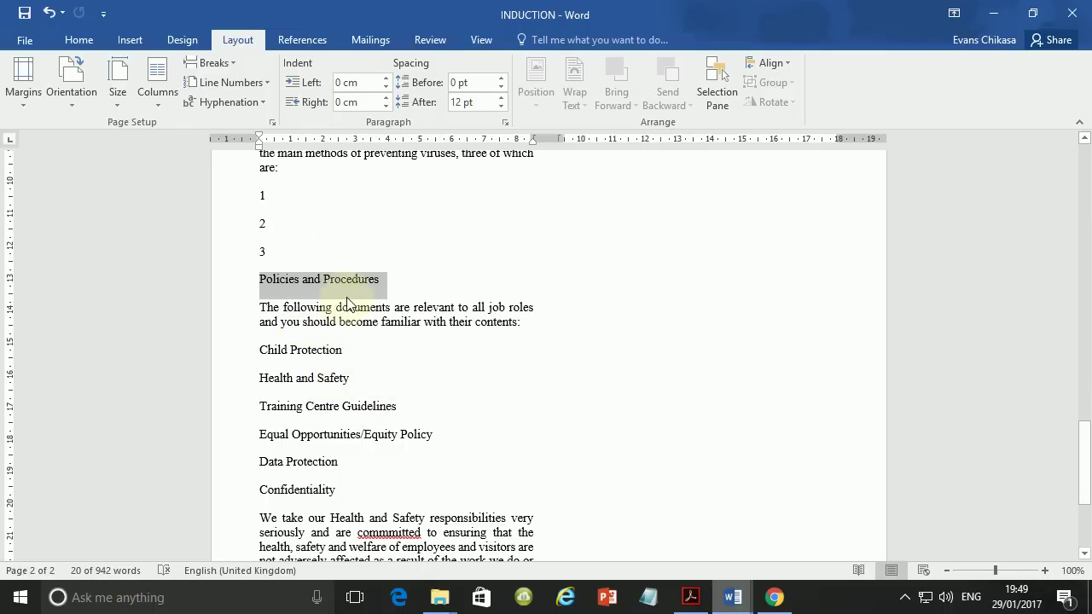
{"action": "scroll", "coordinate": [341, 290], "scroll_direction": "up", "scroll_amount": 5}
{"action": "scroll", "coordinate": [348, 256], "scroll_direction": "up", "scroll_amount": 10}
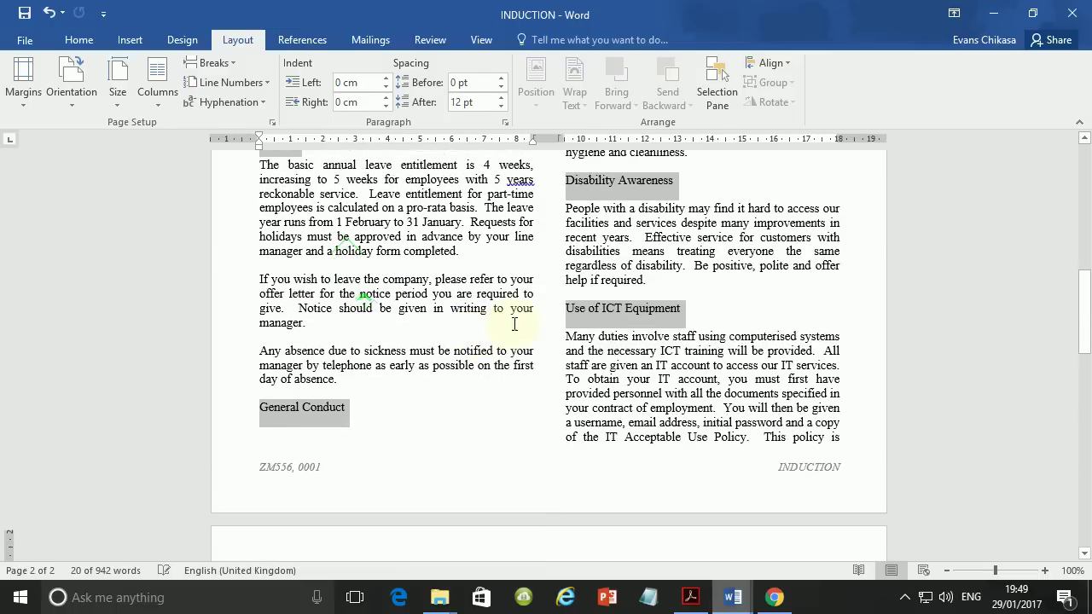
{"action": "scroll", "coordinate": [461, 328], "scroll_direction": "up", "scroll_amount": 2}
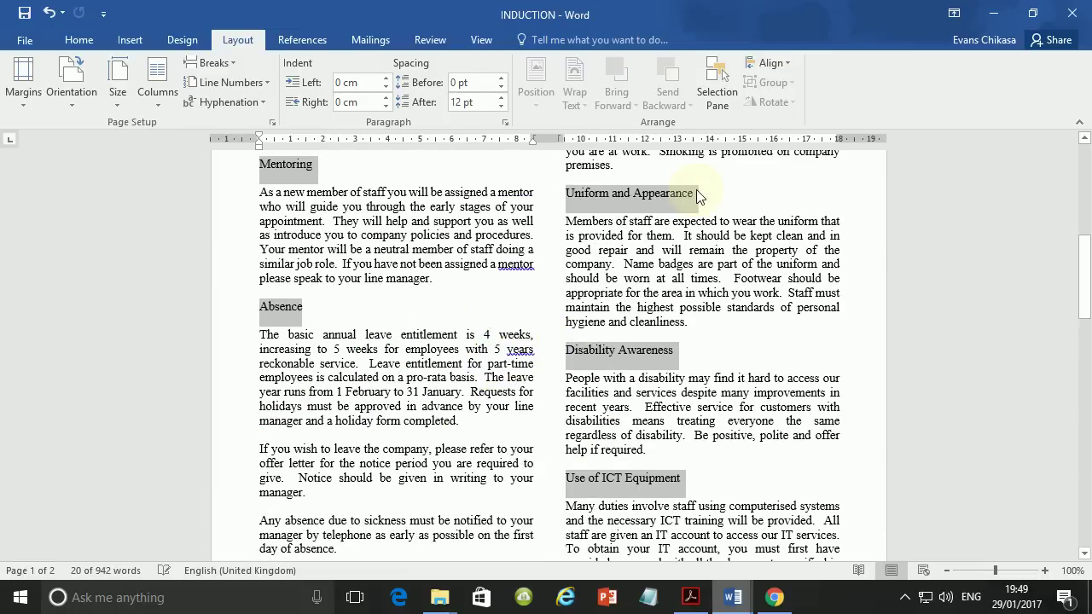
{"action": "scroll", "coordinate": [332, 245], "scroll_direction": "up", "scroll_amount": 3}
{"action": "scroll", "coordinate": [332, 245], "scroll_direction": "up", "scroll_amount": 3}
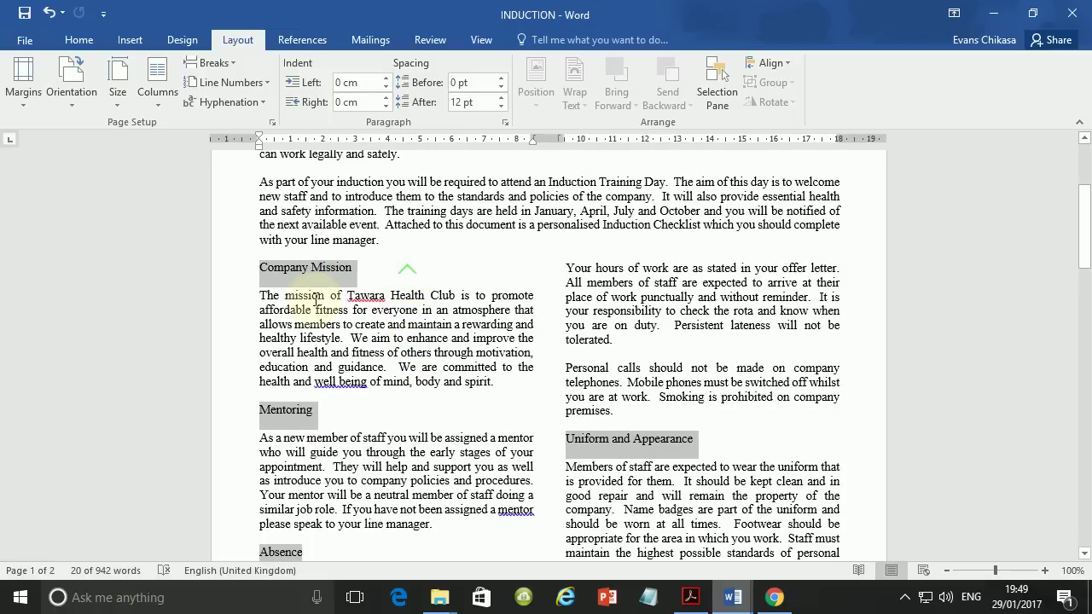
{"action": "left_click", "coordinate": [78, 40]}
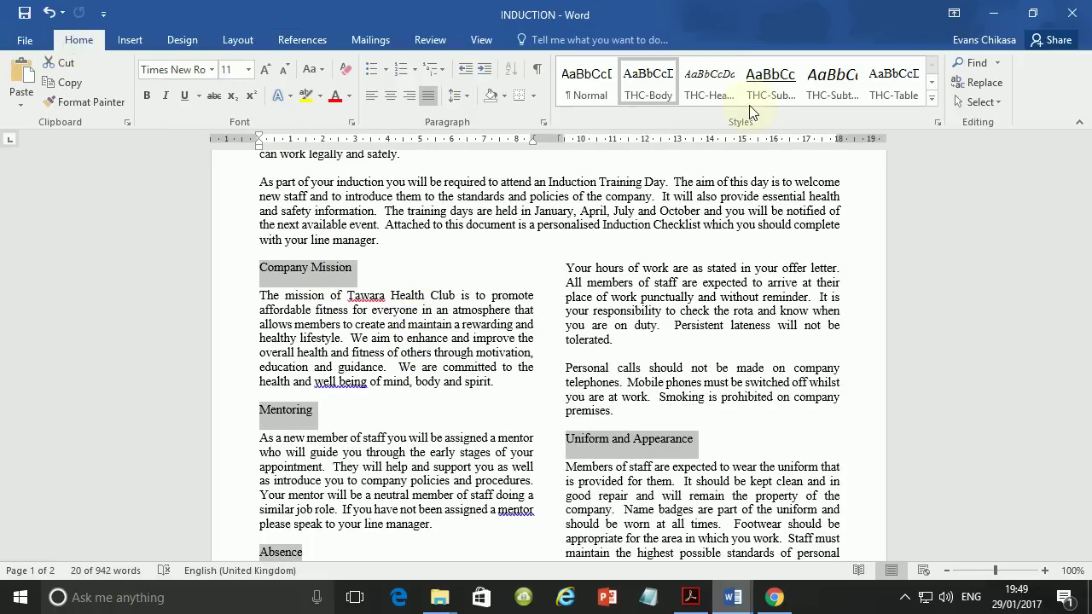
Apply THC-Subheading from the Styles gallery to the selected subheadings, then return to the exam paper.
{"action": "left_click", "coordinate": [931, 102]}
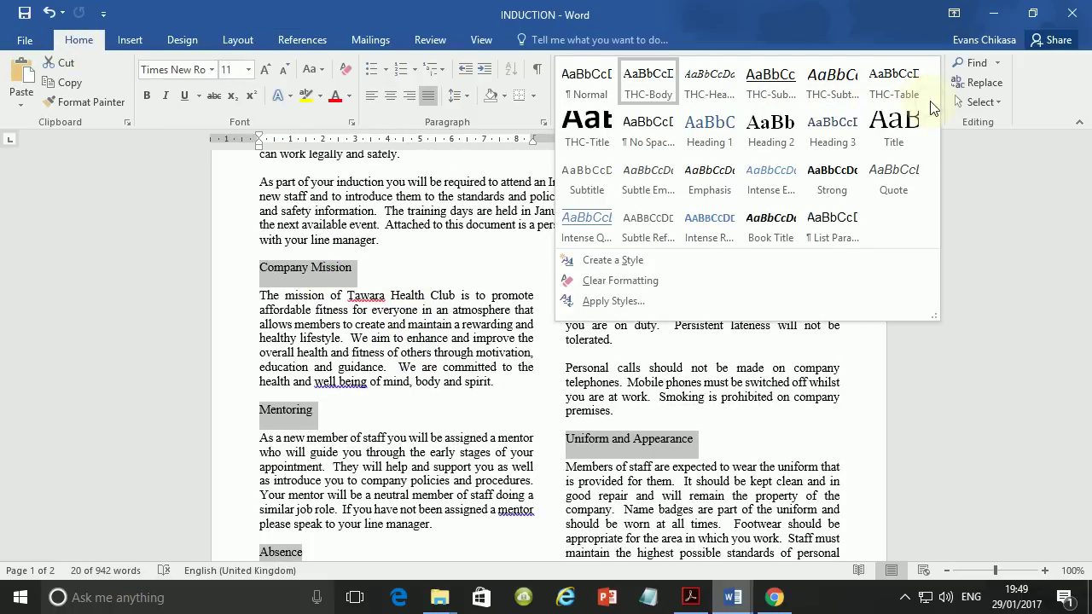
{"action": "left_click", "coordinate": [779, 92]}
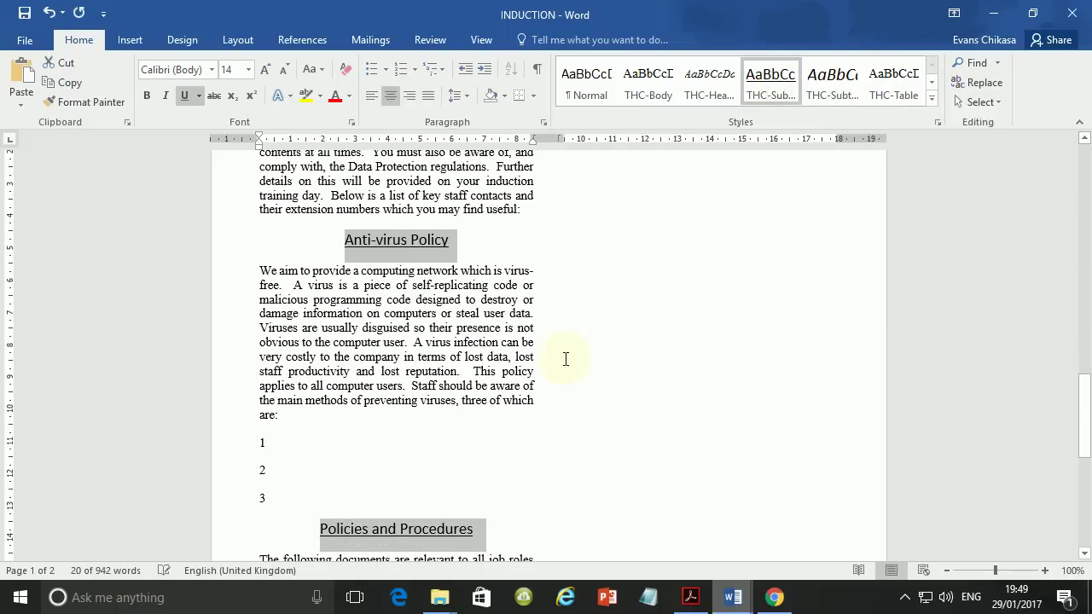
{"action": "scroll", "coordinate": [563, 367], "scroll_direction": "up", "scroll_amount": 8}
{"action": "scroll", "coordinate": [563, 394], "scroll_direction": "down", "scroll_amount": 10}
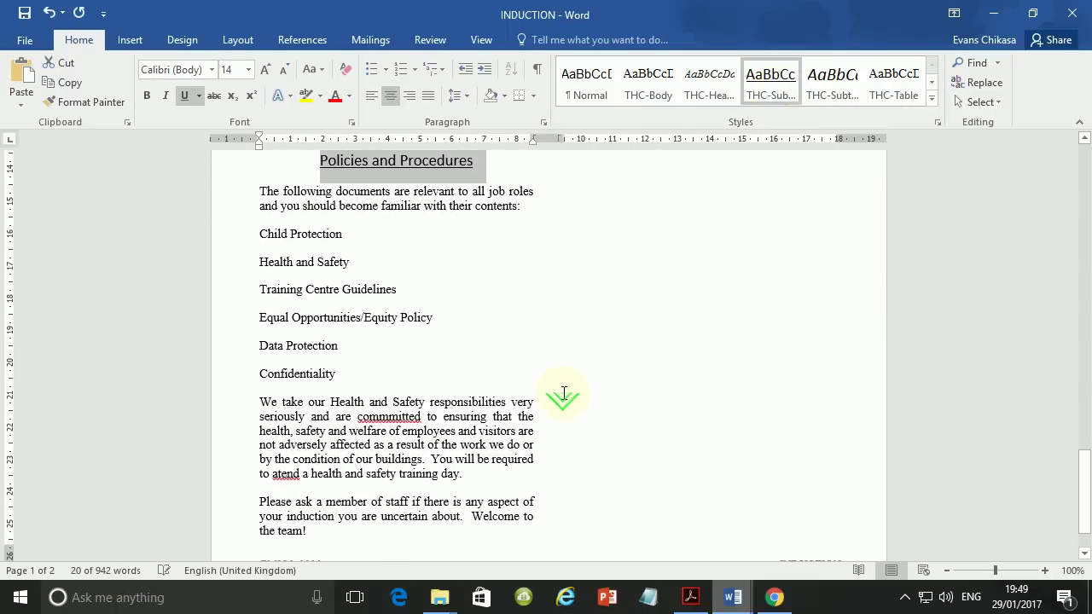
{"action": "left_click", "coordinate": [691, 598]}
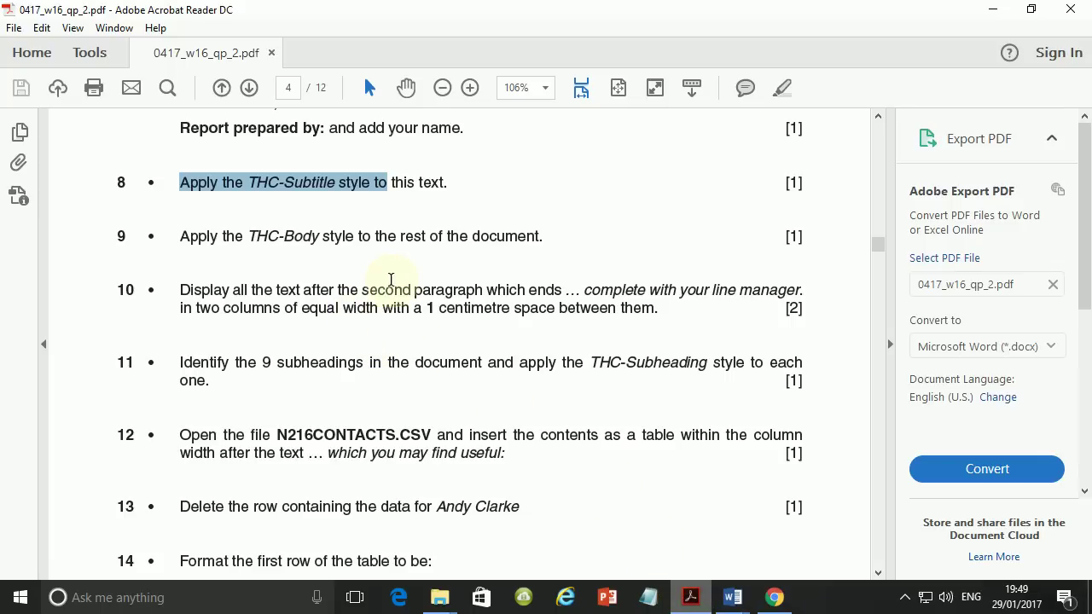
Highlight 'which you may find useful:' in task 12, then go back to INDUCTION in Word.
{"action": "scroll", "coordinate": [323, 317], "scroll_direction": "down", "scroll_amount": 1}
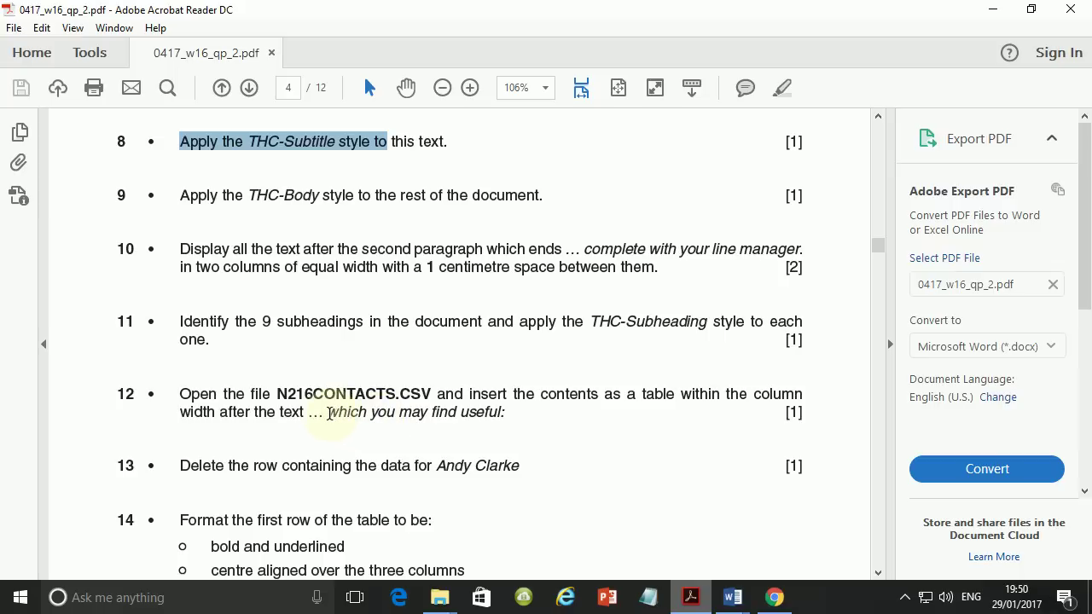
{"action": "left_click_drag", "start_coordinate": [329, 413], "coordinate": [493, 412]}
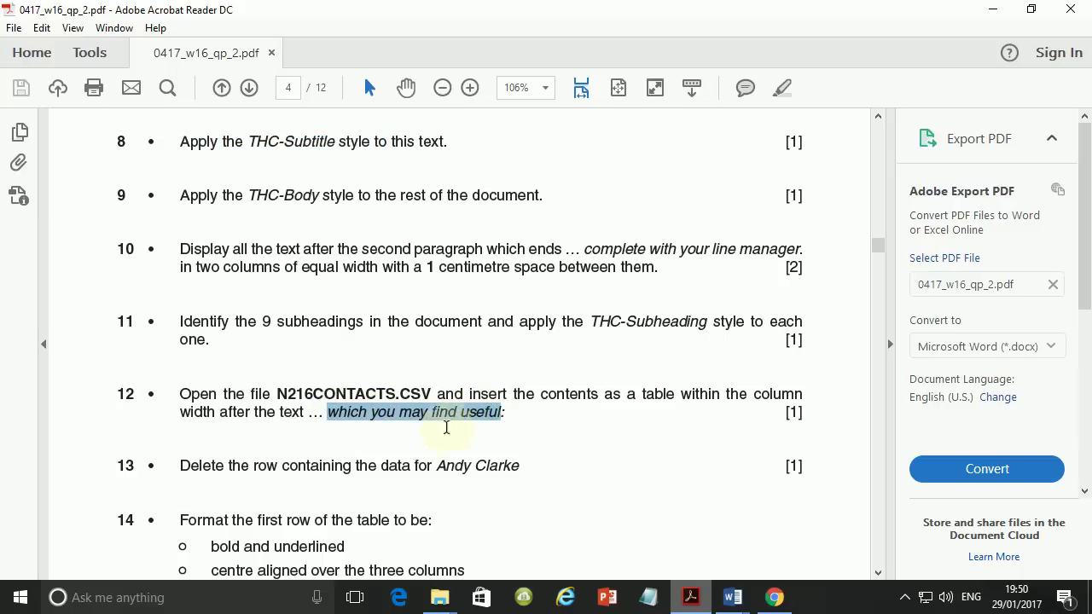
{"action": "left_click", "coordinate": [733, 597]}
{"action": "left_click", "coordinate": [789, 532]}
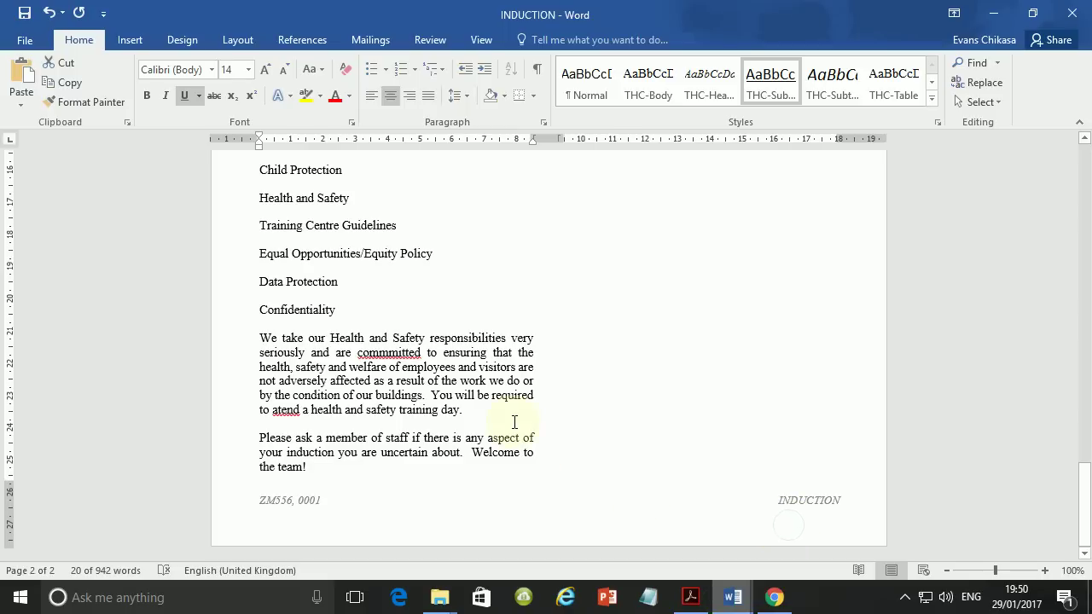
Find 'which you may fi' and insert an empty line after 'useful:', then return to the exam paper.
{"action": "key", "text": "ctrl+f"}
{"action": "type", "text": "Policies and Procedures"}
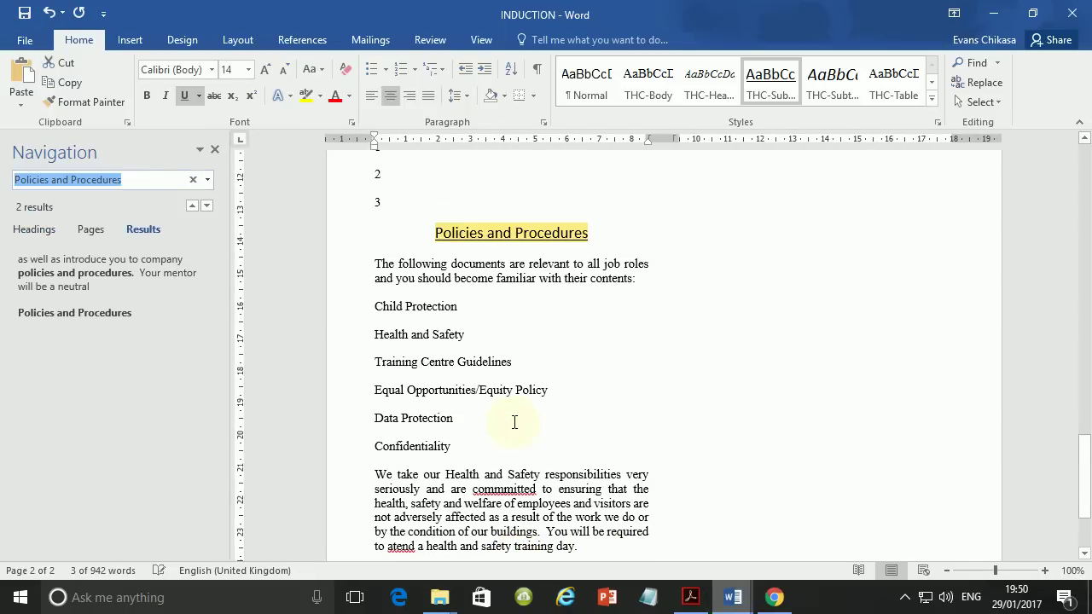
{"action": "type", "text": "wq"}
{"action": "key", "text": "BackSpace"}
{"action": "key", "text": "BackSpace"}
{"action": "type", "text": "w"}
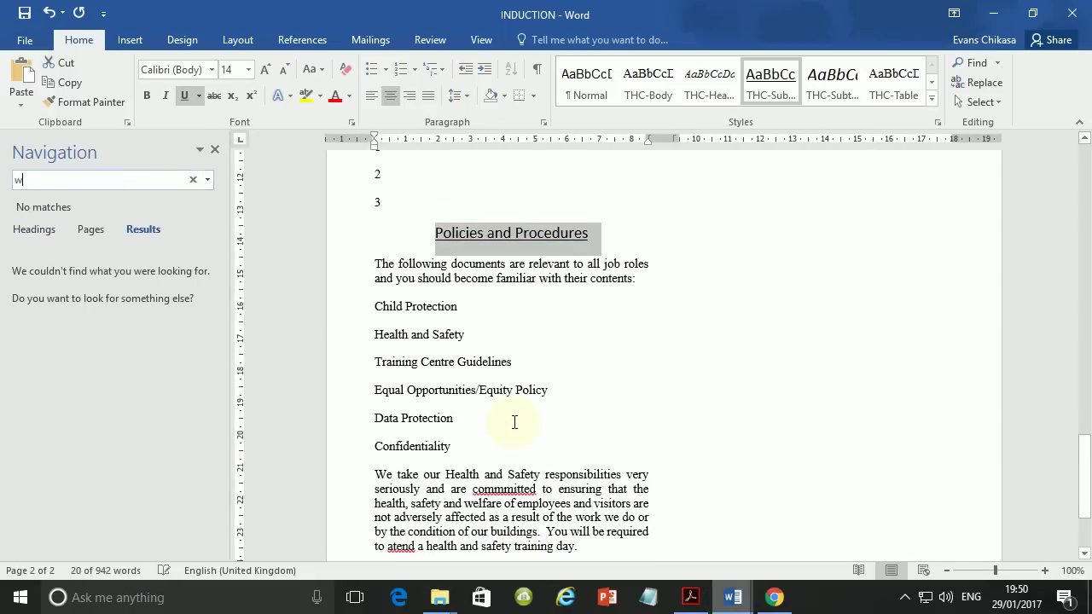
{"action": "type", "text": "hich you ma"}
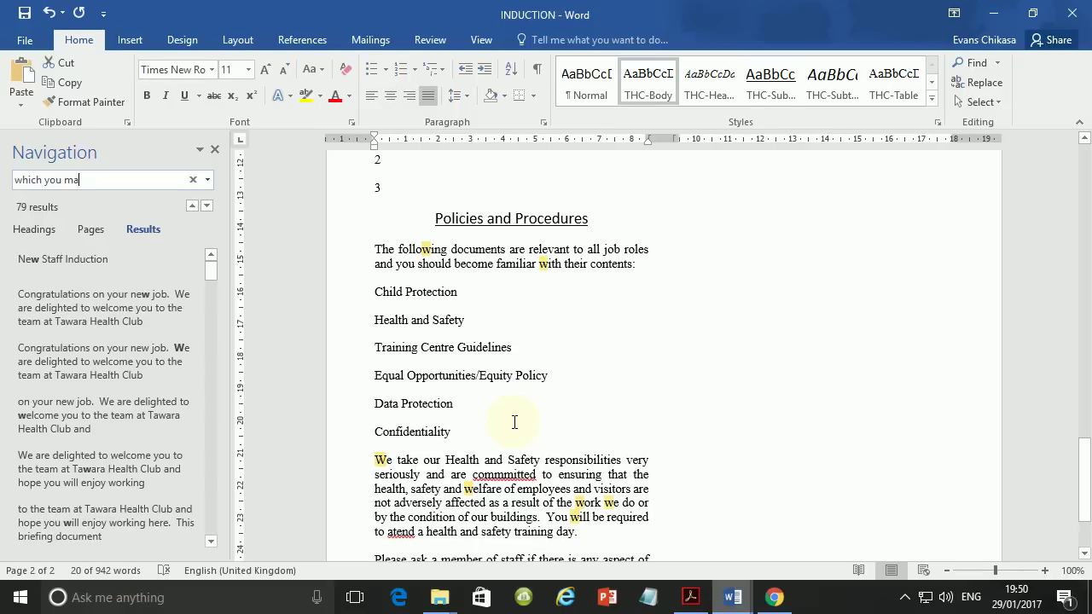
{"action": "type", "text": "y find"}
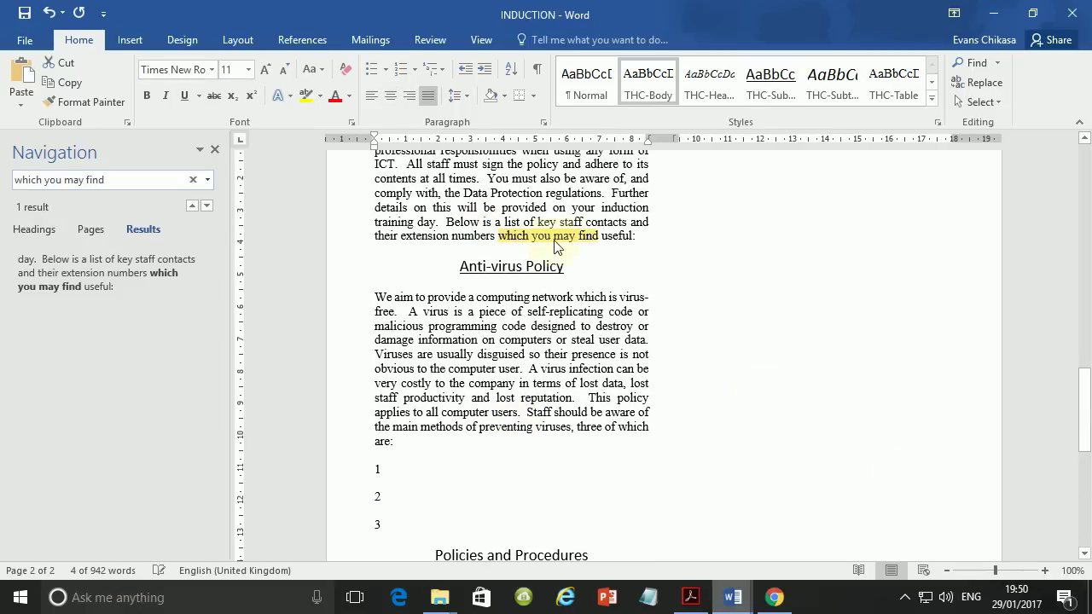
{"action": "left_click", "coordinate": [648, 239]}
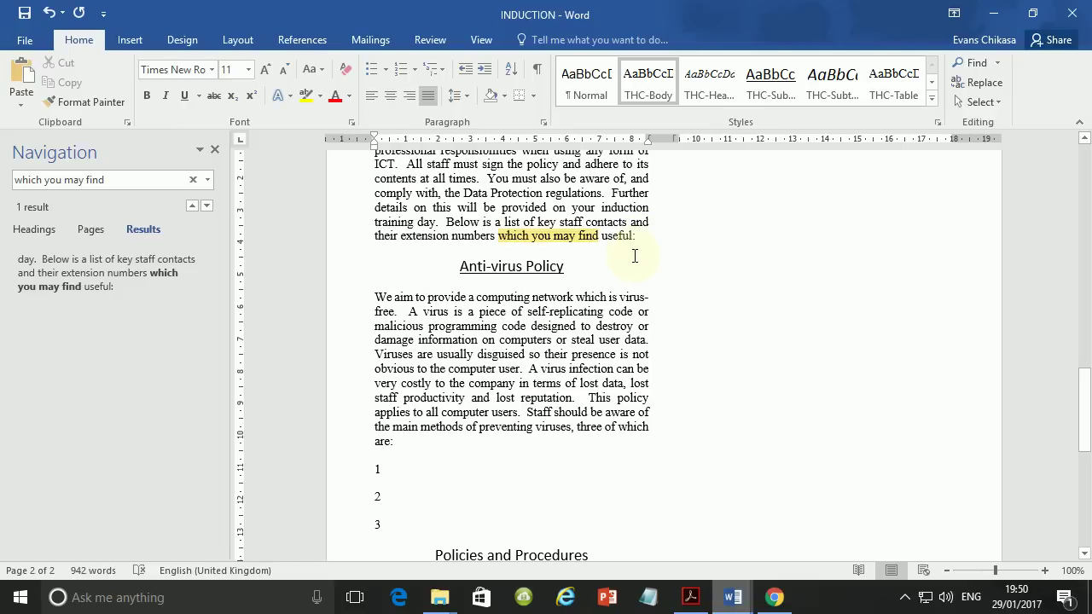
{"action": "key", "text": "Return"}
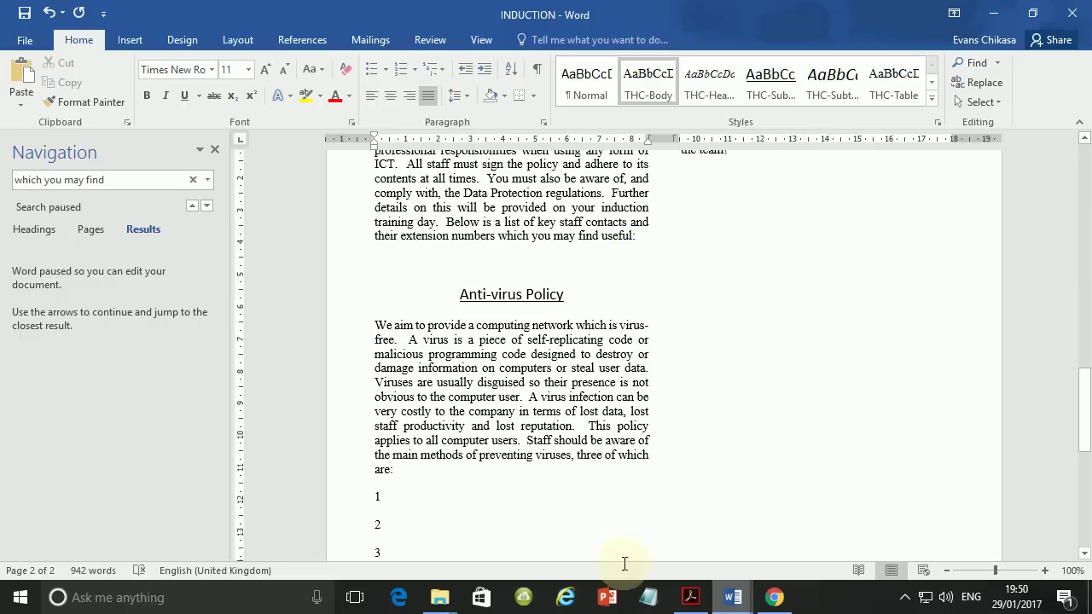
{"action": "left_click", "coordinate": [691, 598]}
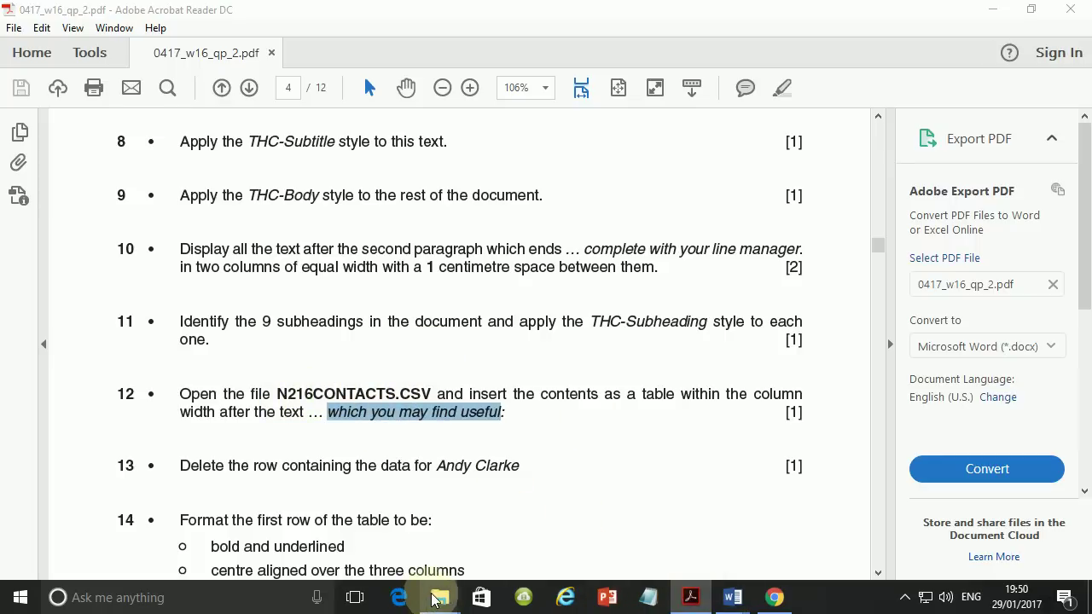
Open N216CONTACTS.CSV in Excel from the 0417_w16_sf_02 folder window.
{"action": "mouse_move", "coordinate": [440, 598]}
{"action": "left_click", "coordinate": [249, 512]}
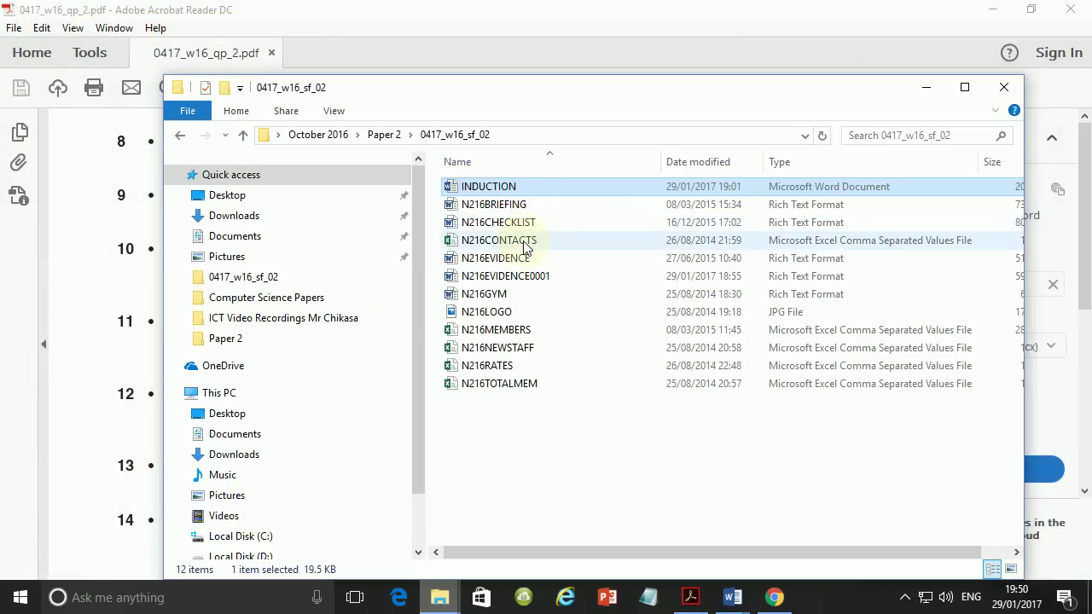
{"action": "left_click", "coordinate": [524, 246]}
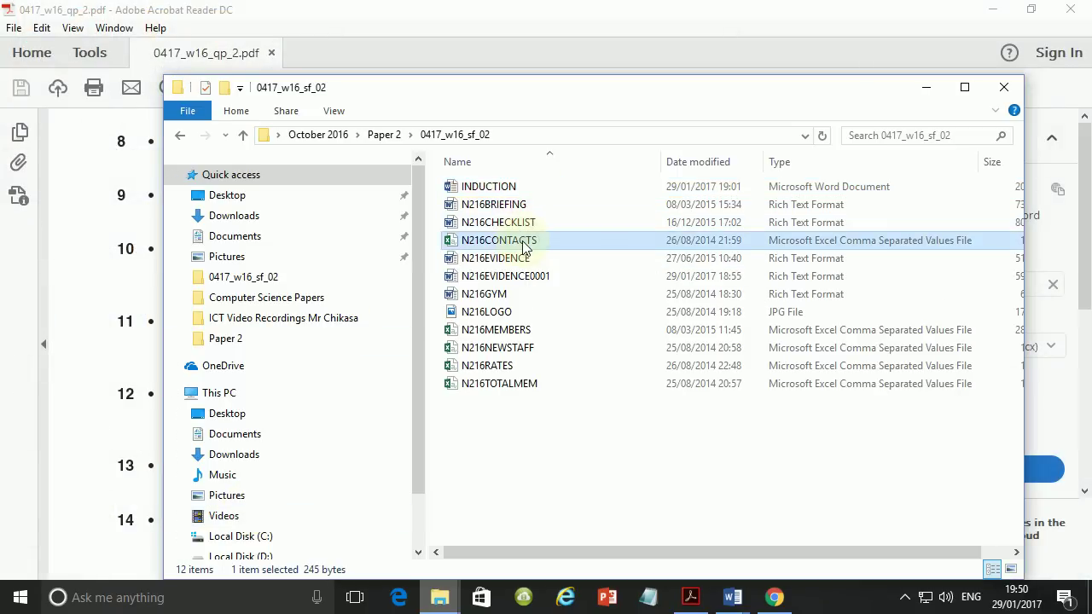
{"action": "double_click", "coordinate": [524, 247]}
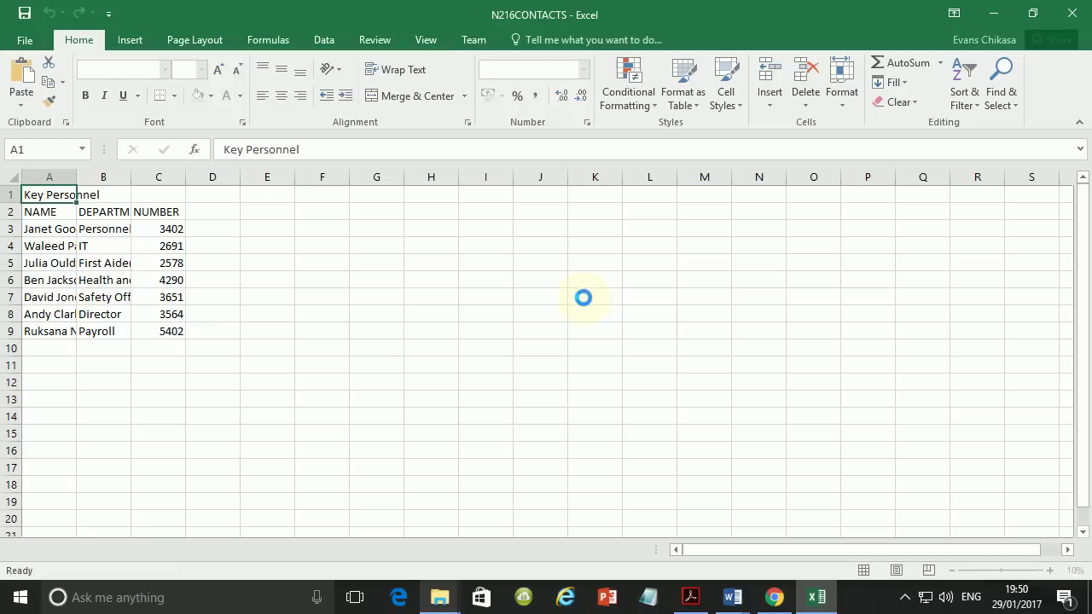
Autofit columns A–C, copy the Key Personnel range A1:C9, and go back to INDUCTION in Word.
{"action": "left_click", "coordinate": [13, 177]}
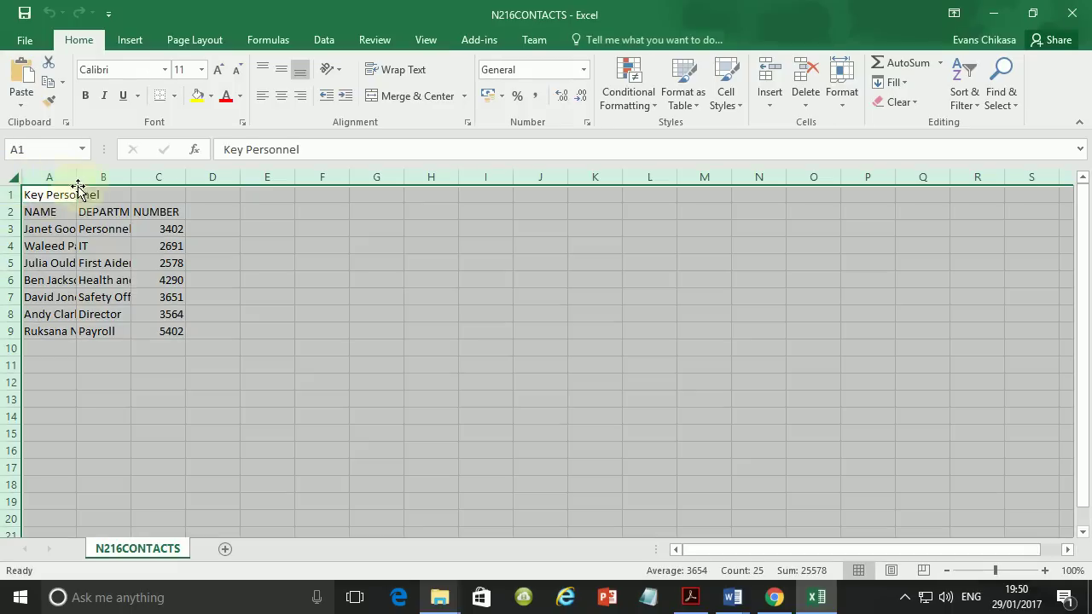
{"action": "double_click", "coordinate": [132, 177]}
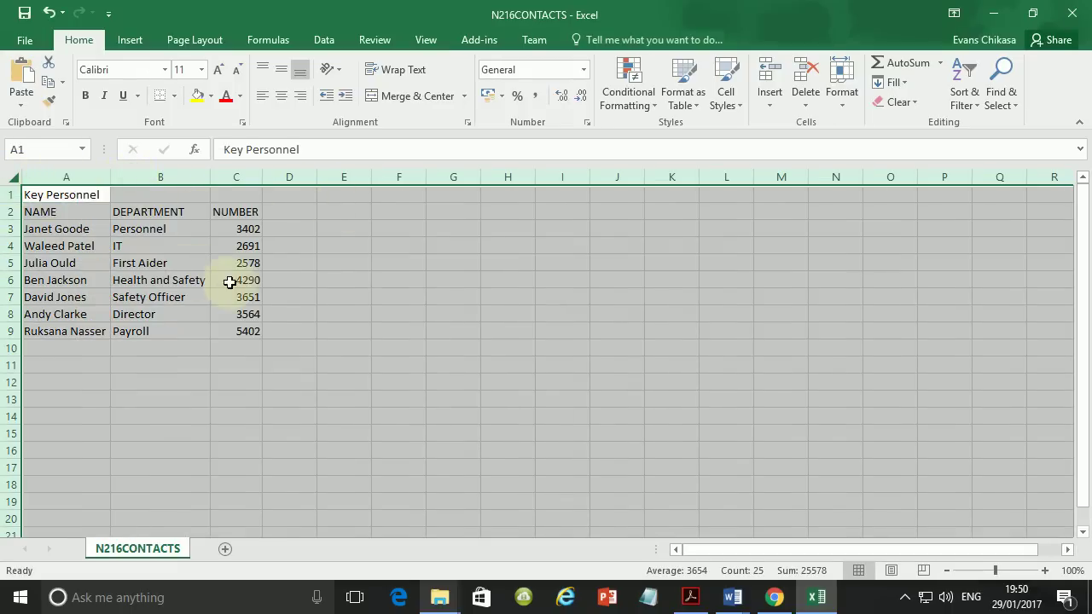
{"action": "left_click", "coordinate": [51, 192]}
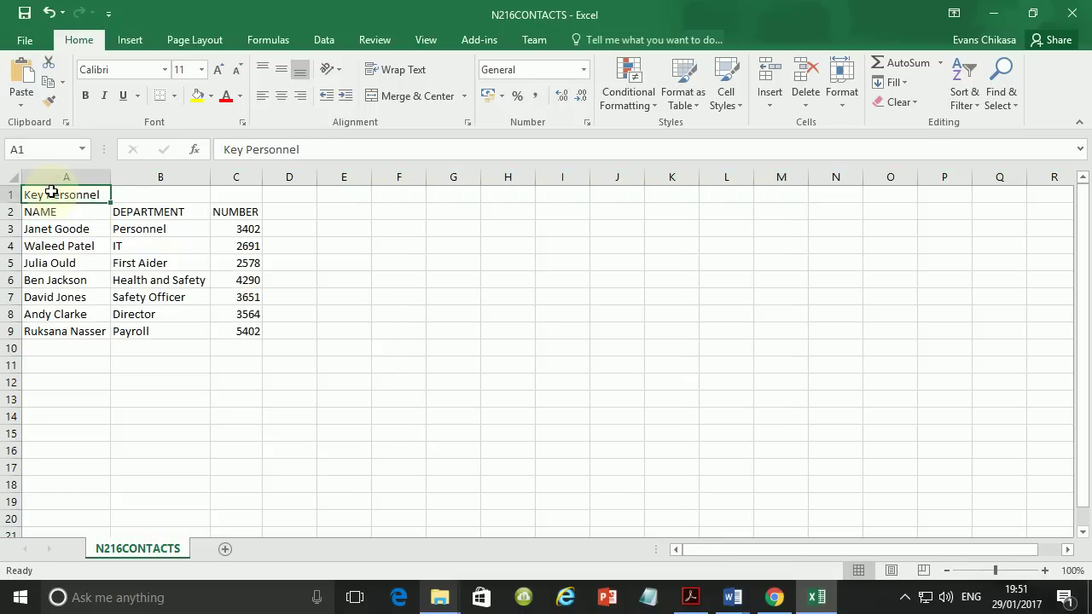
{"action": "left_click_drag", "start_coordinate": [51, 192], "coordinate": [229, 331]}
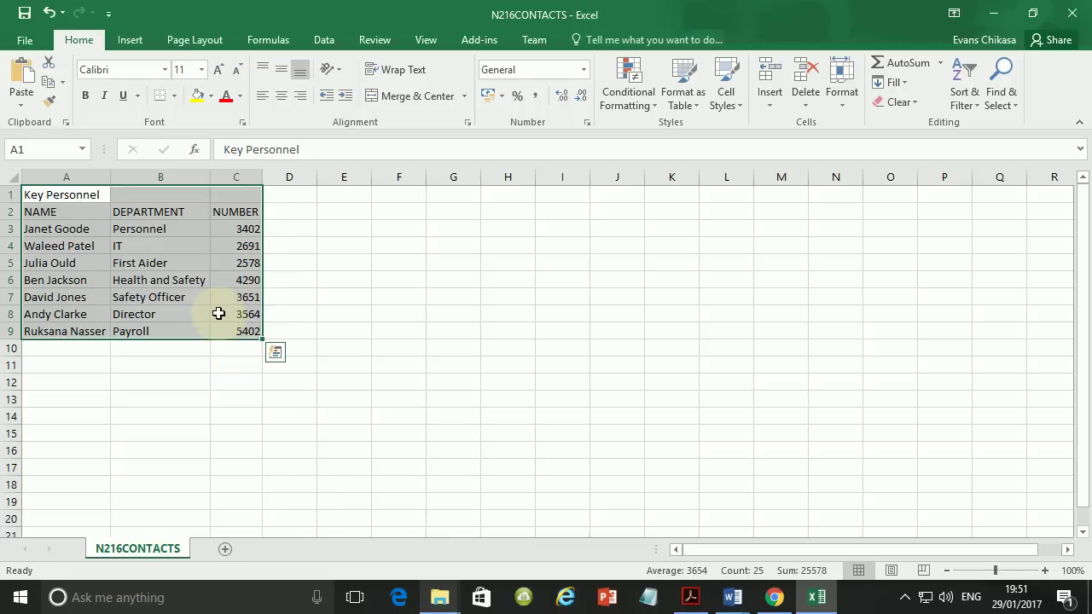
{"action": "key", "text": "ctrl+c"}
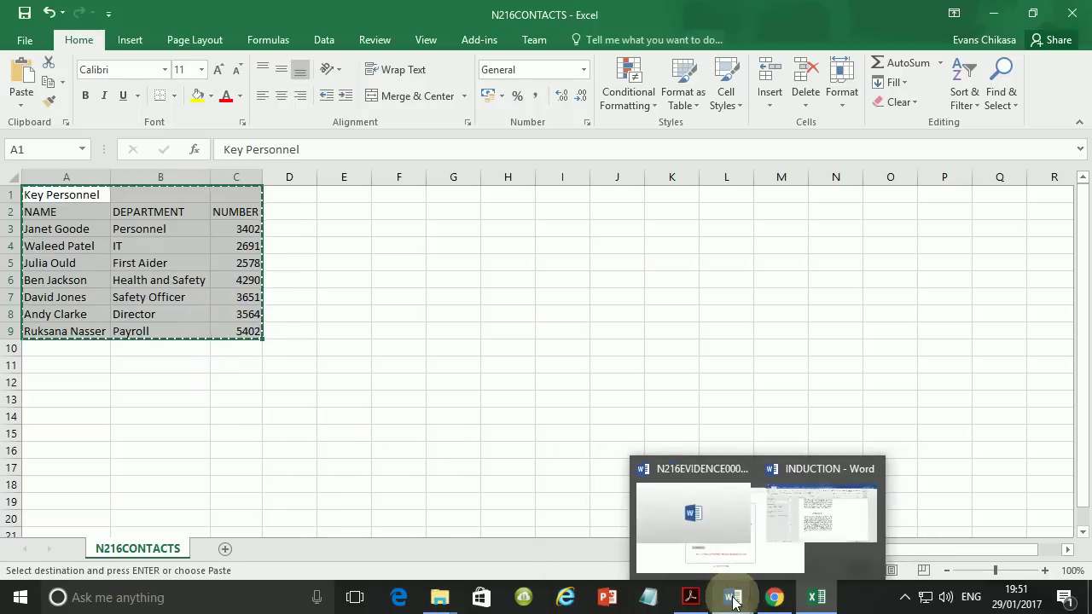
{"action": "left_click", "coordinate": [793, 512]}
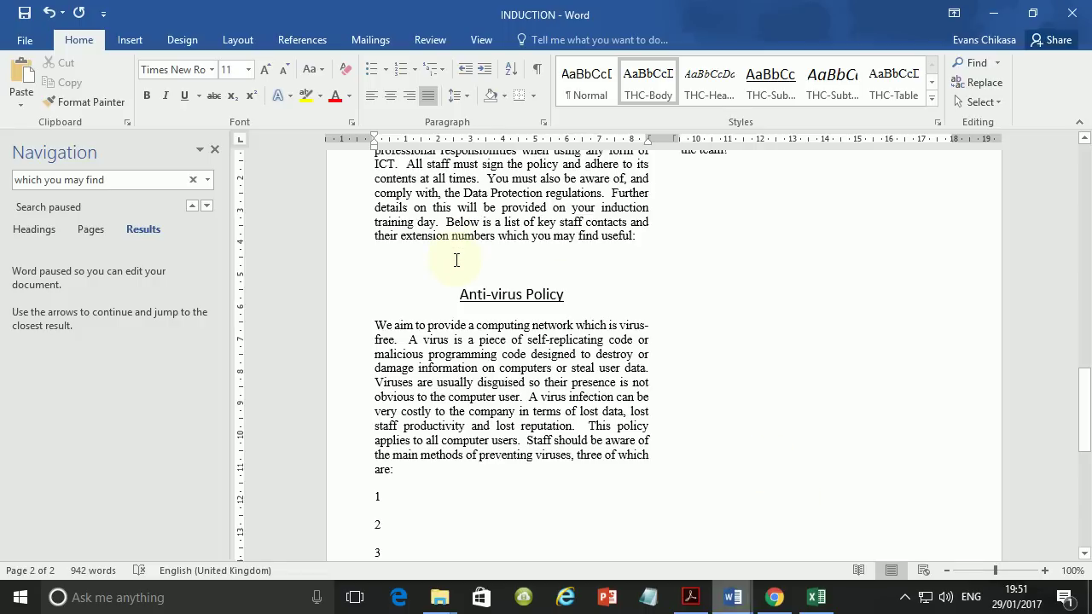
Paste the Key Personnel table on the empty line after 'useful:' and select the whole table.
{"action": "key", "text": "ctrl+v"}
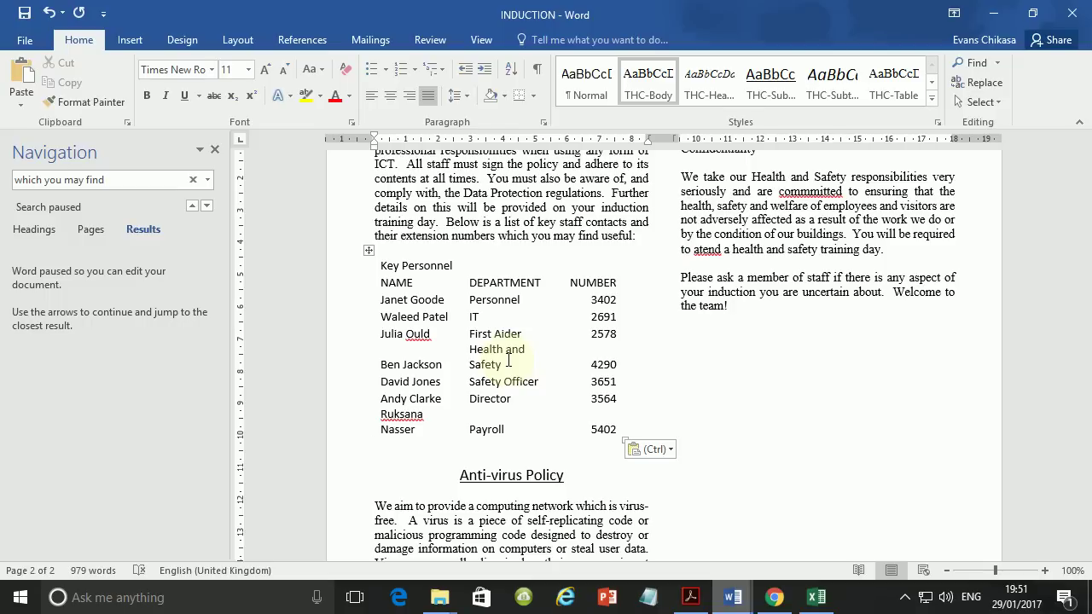
{"action": "left_click", "coordinate": [447, 265]}
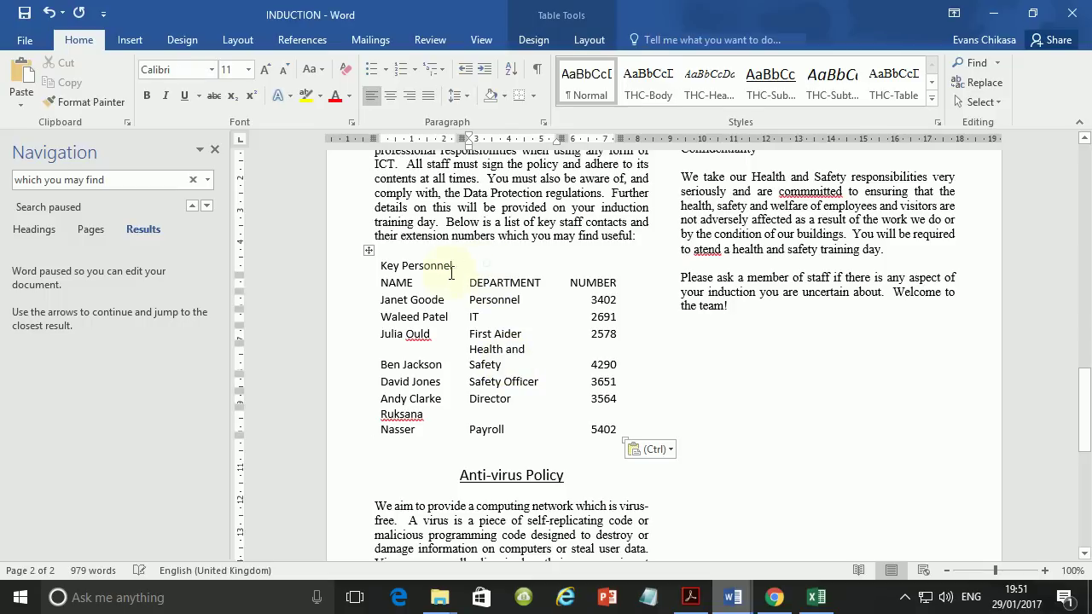
{"action": "left_click", "coordinate": [374, 267]}
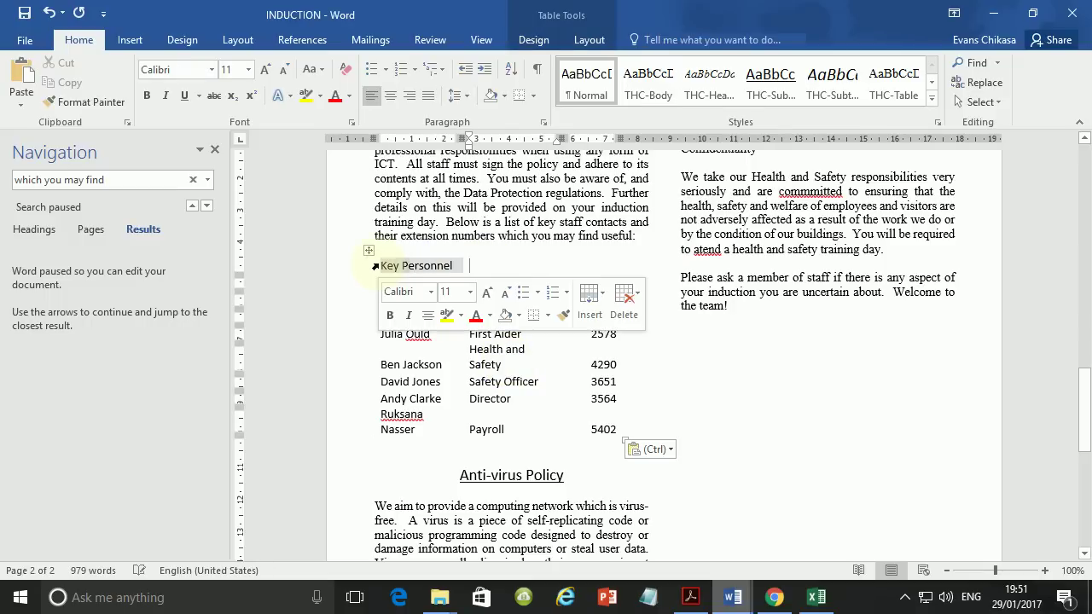
{"action": "left_click", "coordinate": [498, 262]}
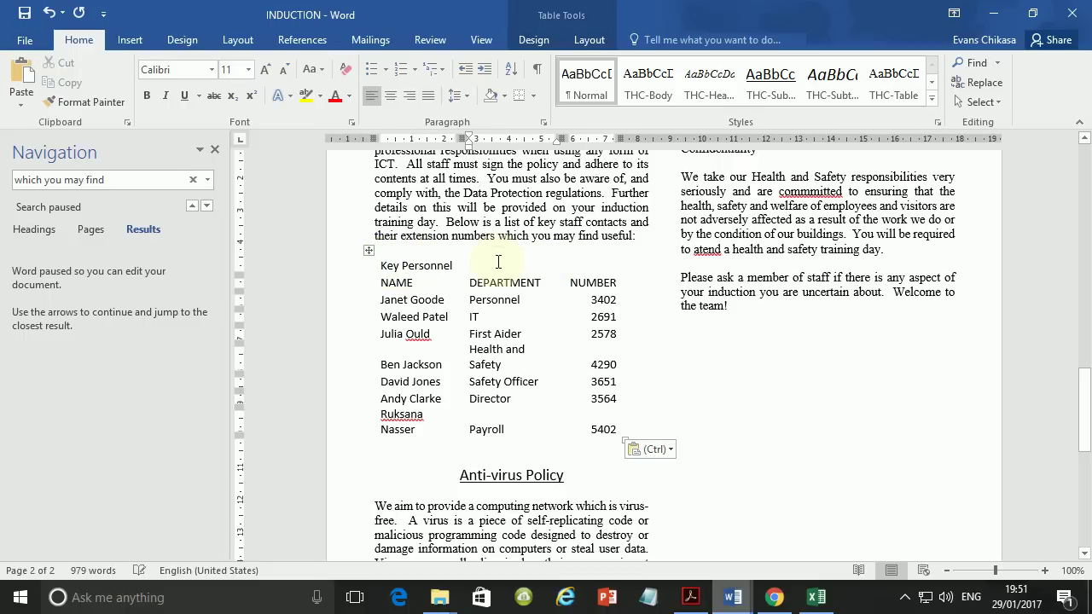
{"action": "left_click", "coordinate": [593, 266]}
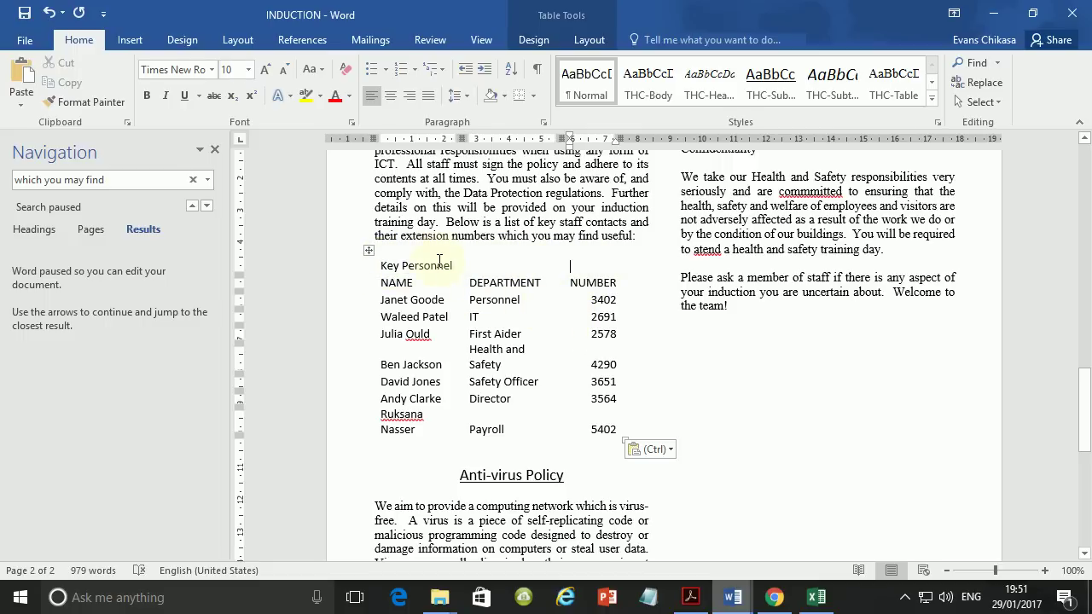
{"action": "left_click", "coordinate": [365, 253]}
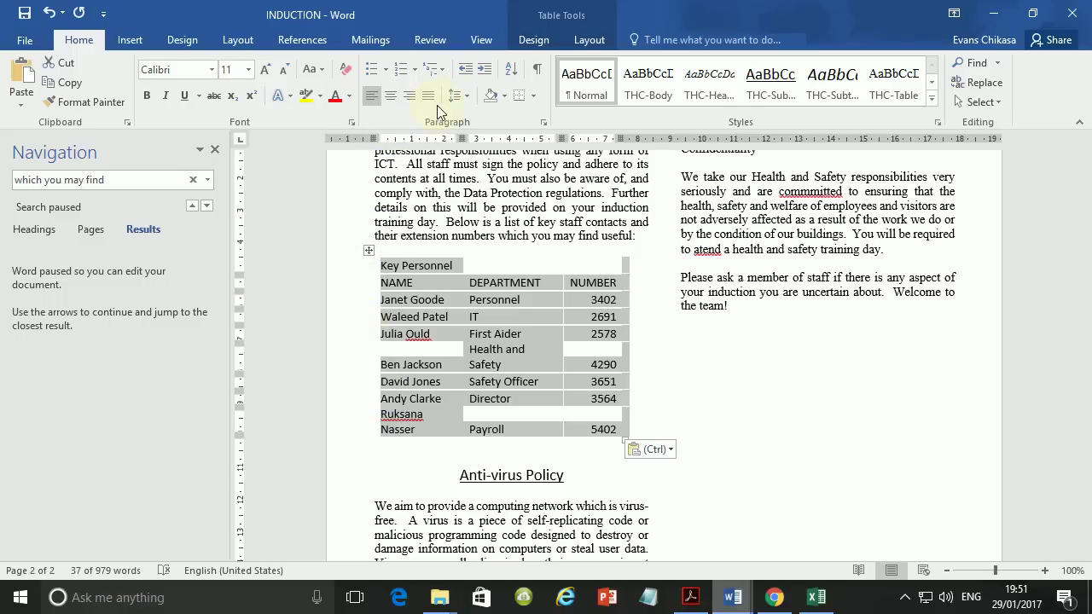
Apply All Borders to every cell of the selected Key Personnel table.
{"action": "left_click", "coordinate": [532, 96]}
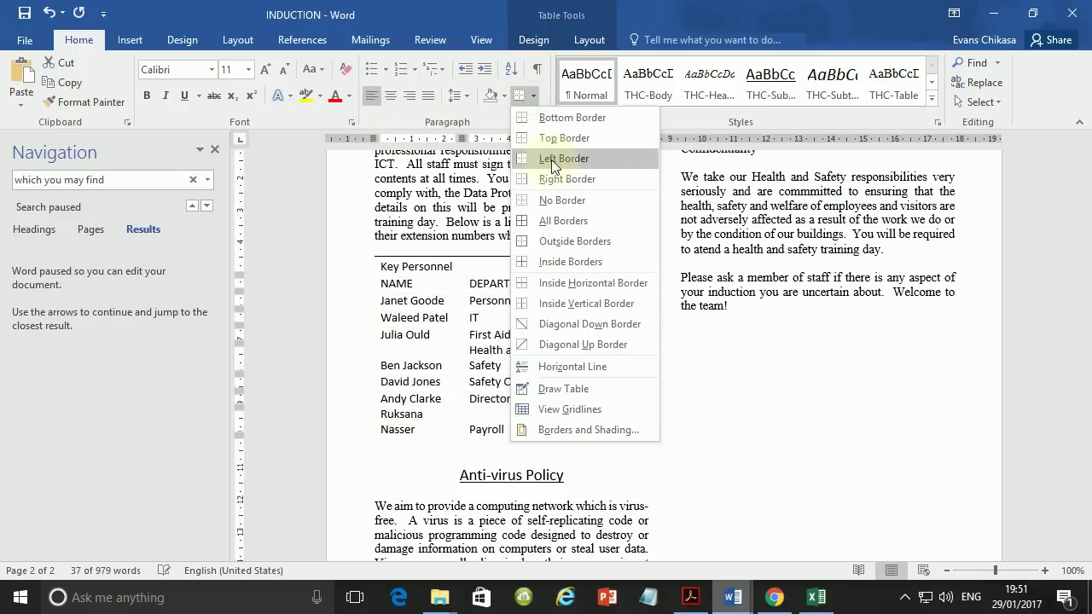
{"action": "left_click", "coordinate": [560, 220]}
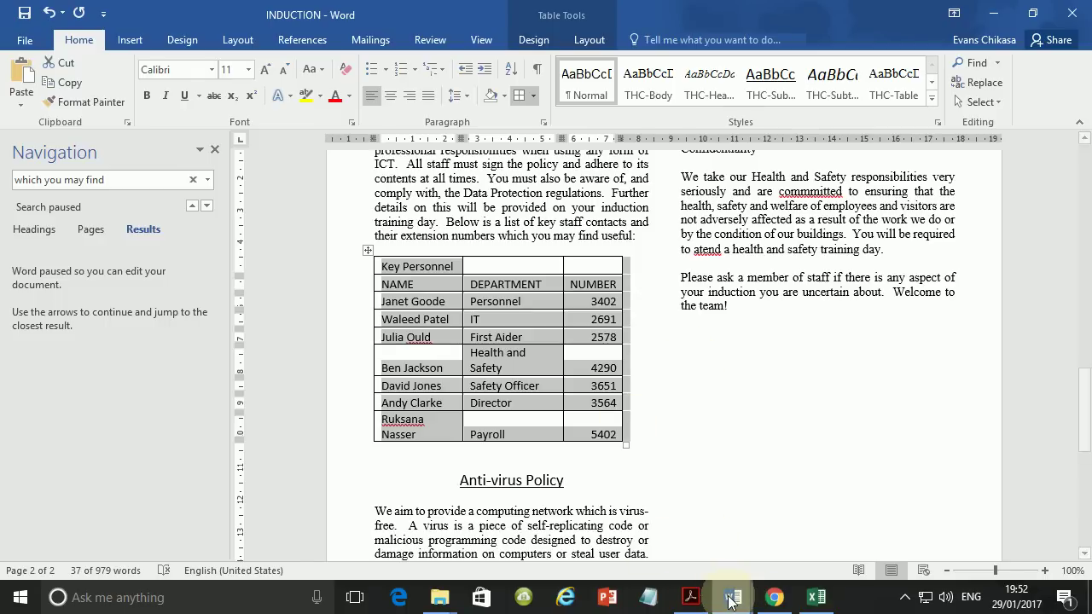
Read tasks 13–15 in the question paper PDF, then return to the INDUCTION document.
{"action": "left_click", "coordinate": [691, 597]}
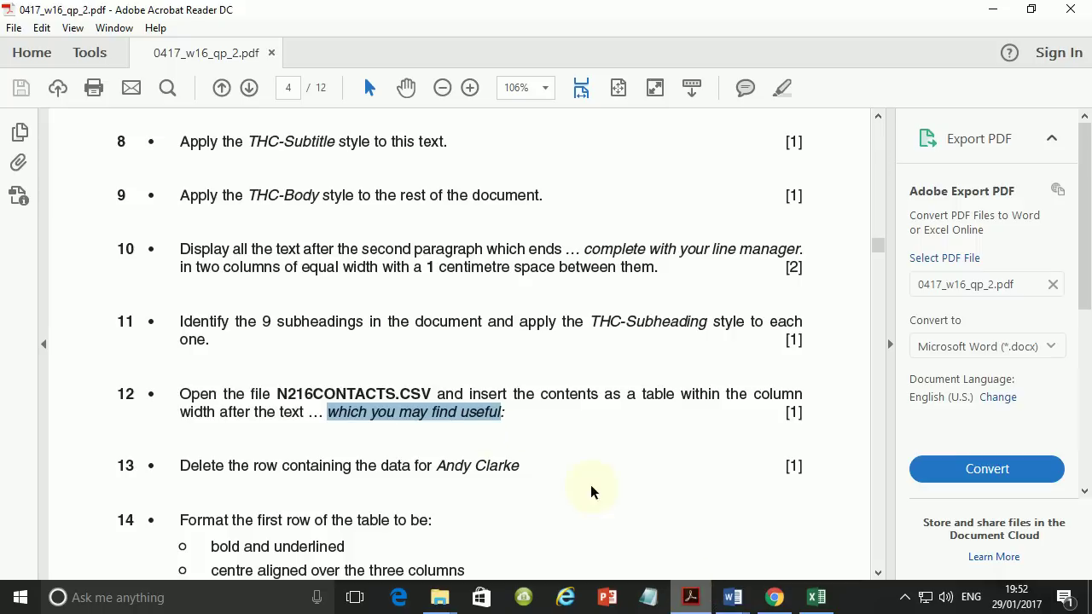
{"action": "scroll", "coordinate": [589, 490], "scroll_direction": "down", "scroll_amount": 4}
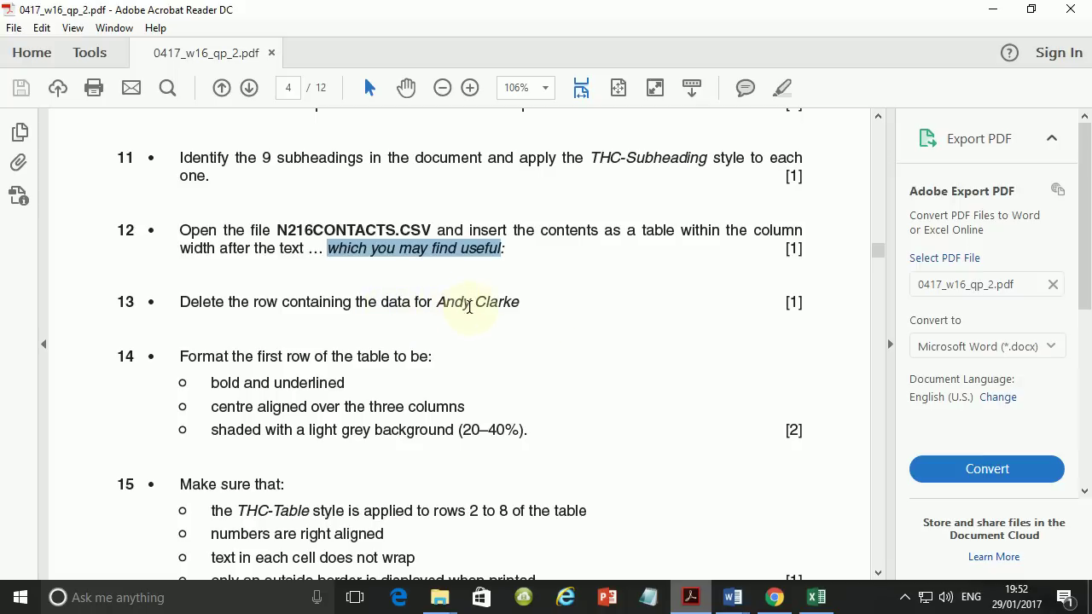
{"action": "mouse_move", "coordinate": [732, 596]}
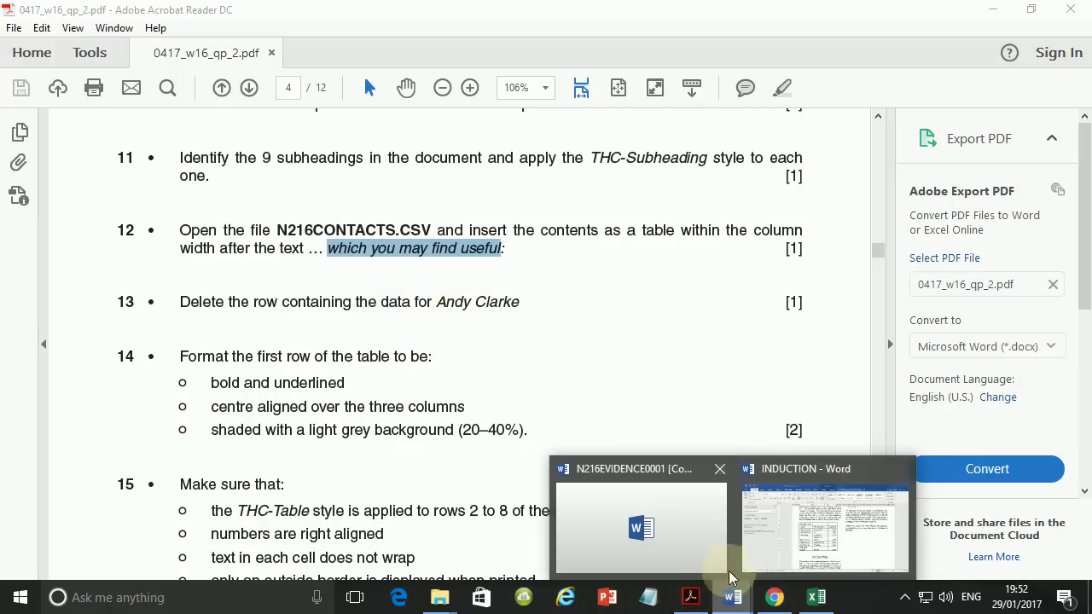
{"action": "left_click", "coordinate": [821, 528]}
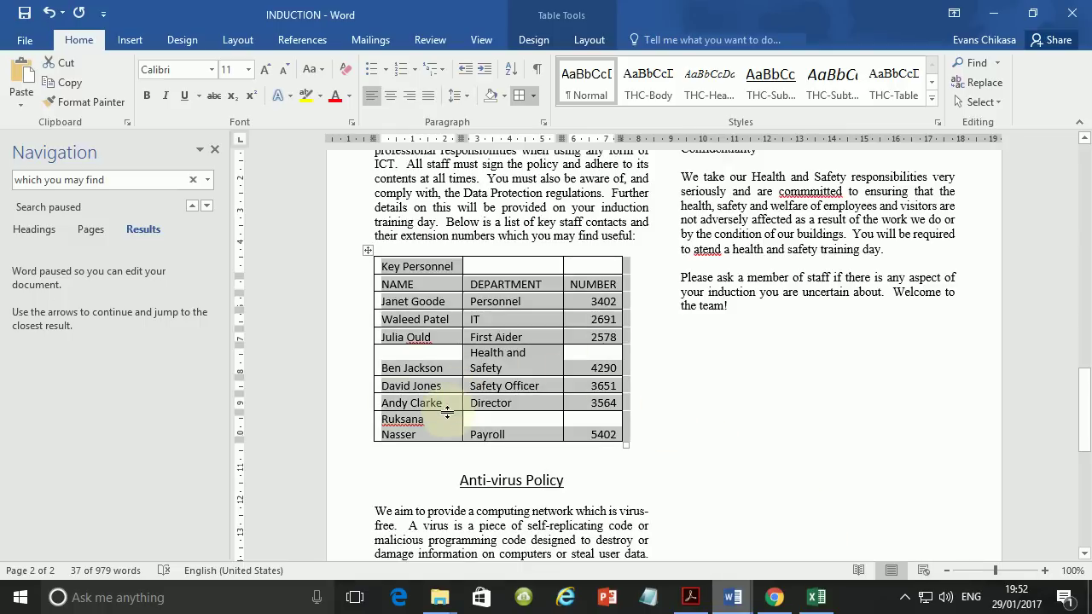
Select the Director's row and remove it with Delete Rows.
{"action": "left_click", "coordinate": [382, 408]}
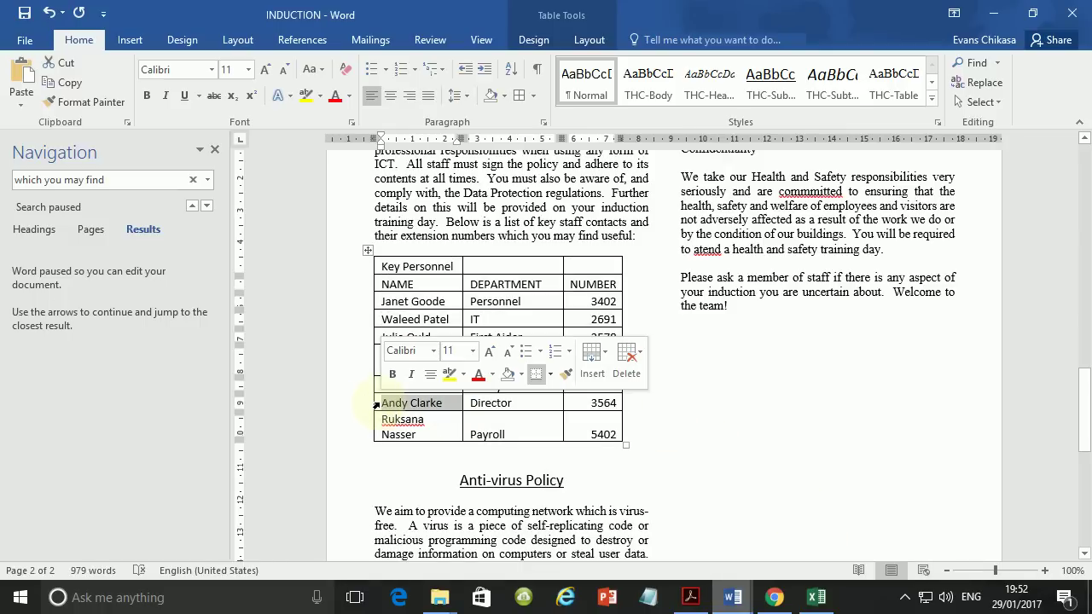
{"action": "triple_click", "coordinate": [373, 406]}
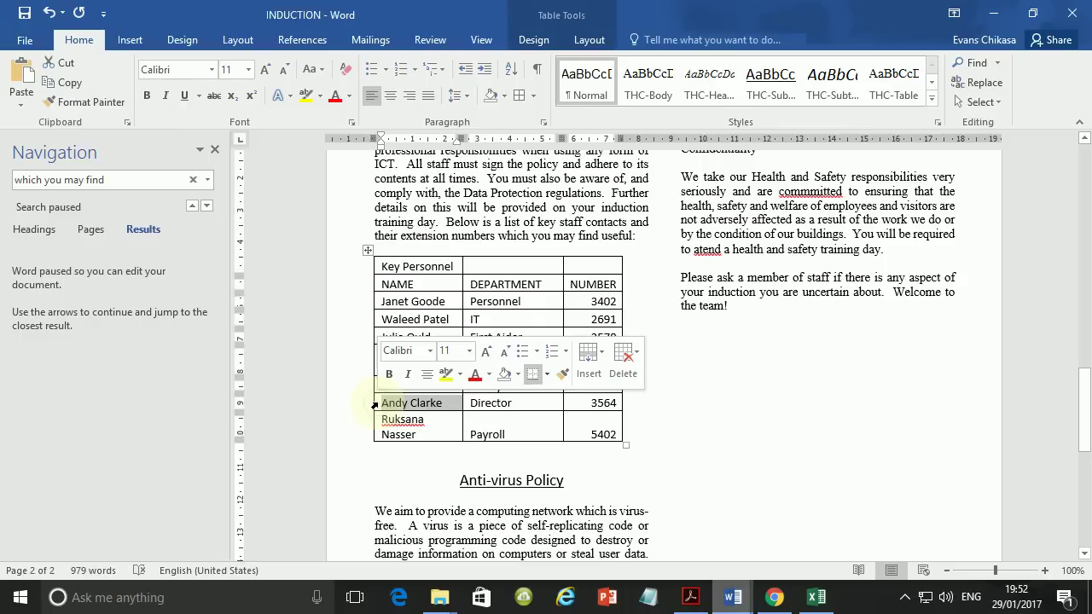
{"action": "double_click", "coordinate": [374, 407]}
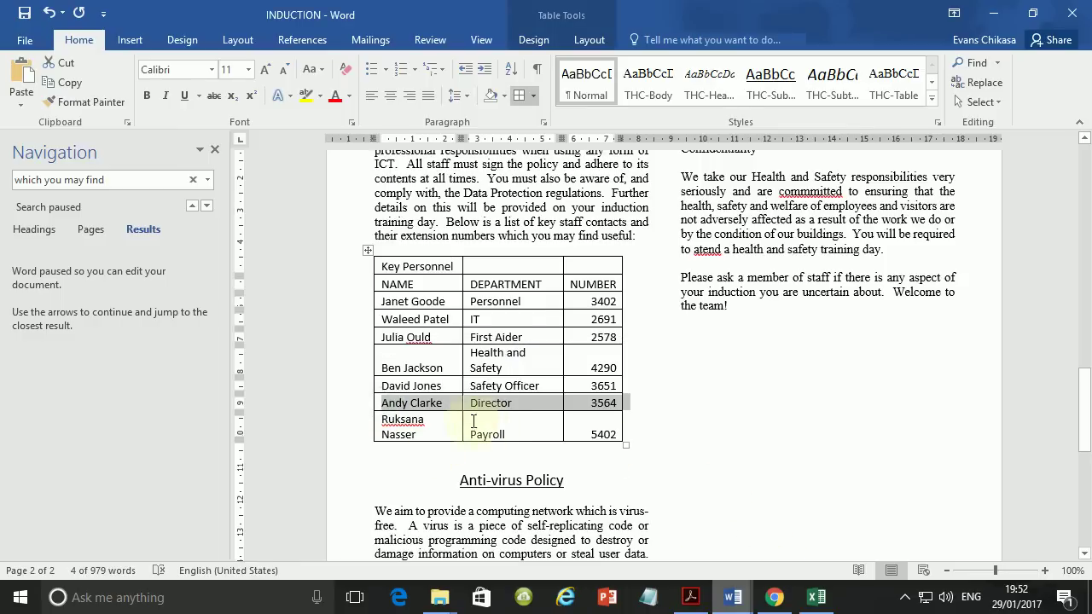
{"action": "left_click", "coordinate": [386, 405]}
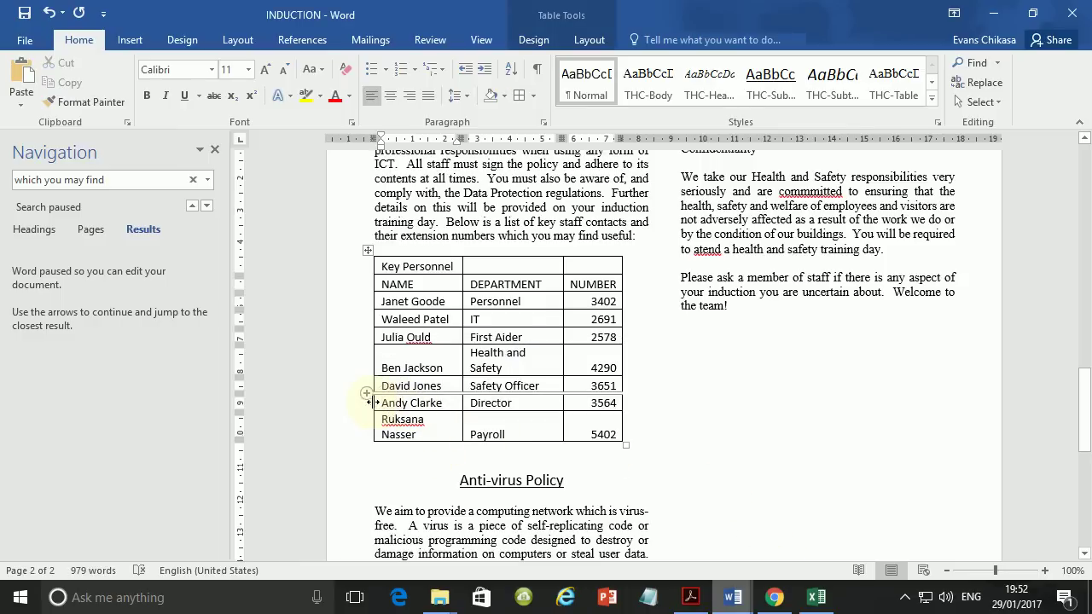
{"action": "left_click", "coordinate": [377, 407]}
{"action": "double_click", "coordinate": [374, 406]}
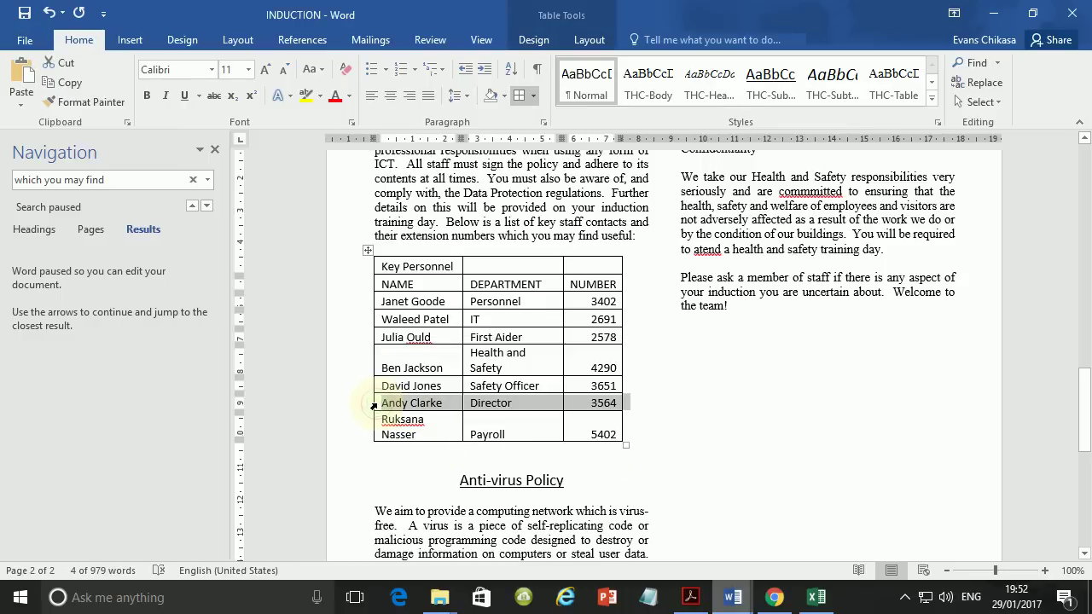
{"action": "left_click", "coordinate": [375, 407]}
{"action": "double_click", "coordinate": [373, 406]}
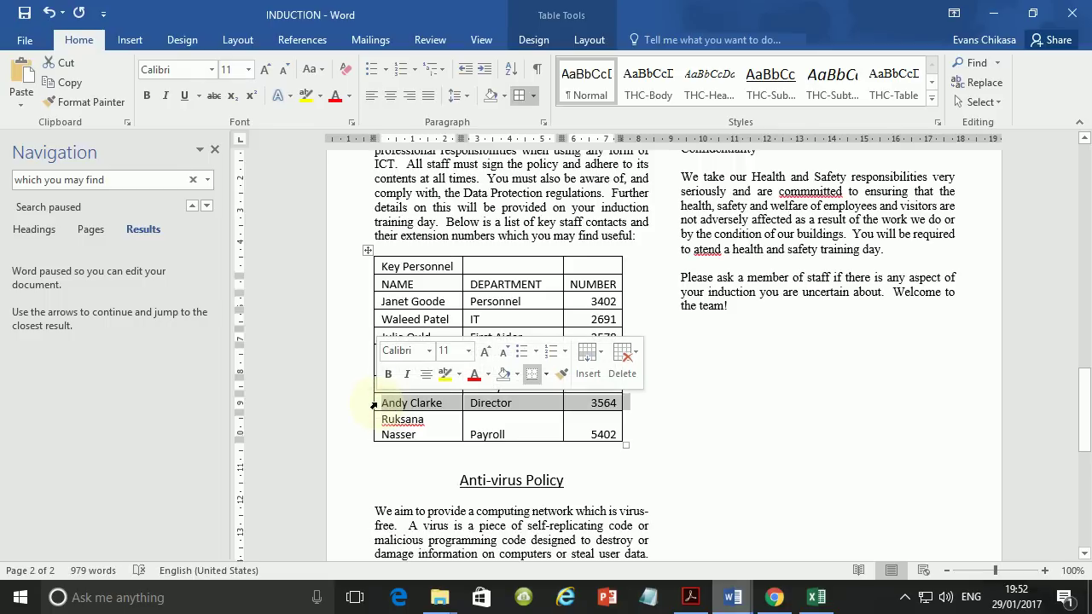
{"action": "left_click", "coordinate": [373, 405]}
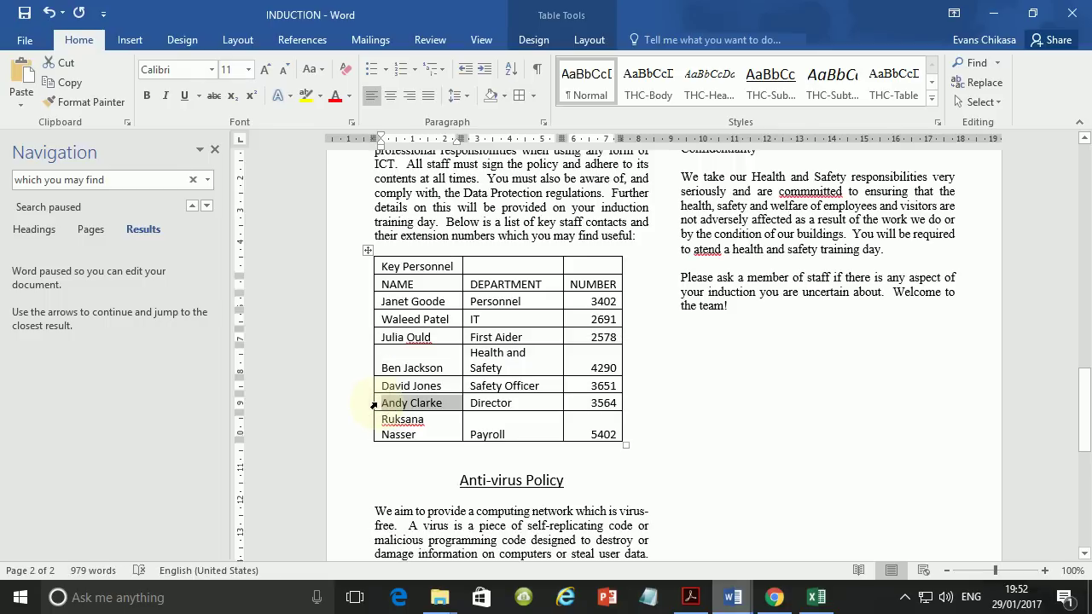
{"action": "left_click", "coordinate": [390, 408]}
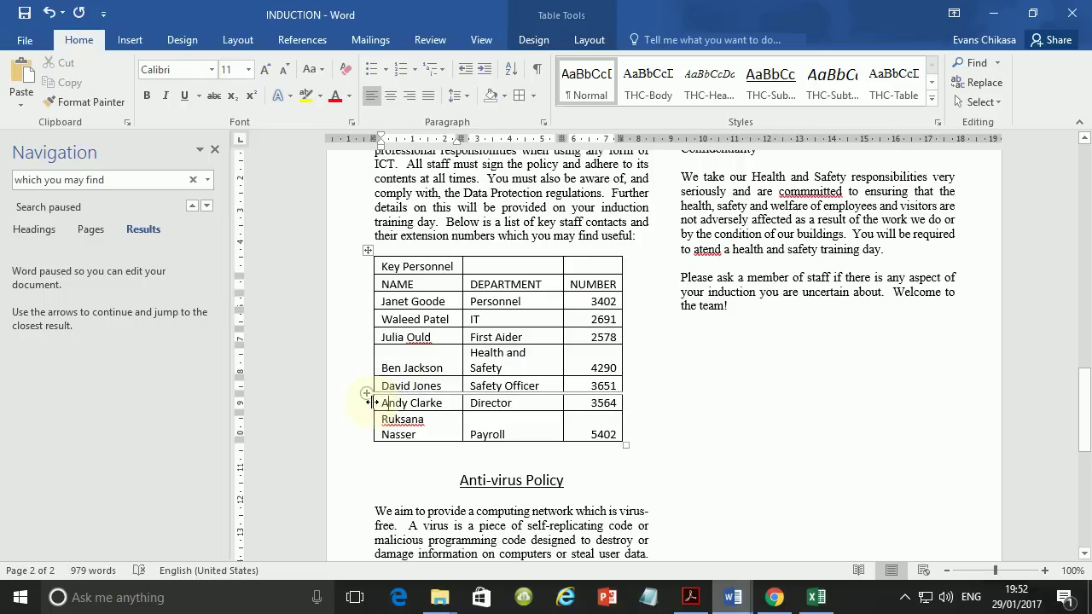
{"action": "left_click", "coordinate": [373, 403]}
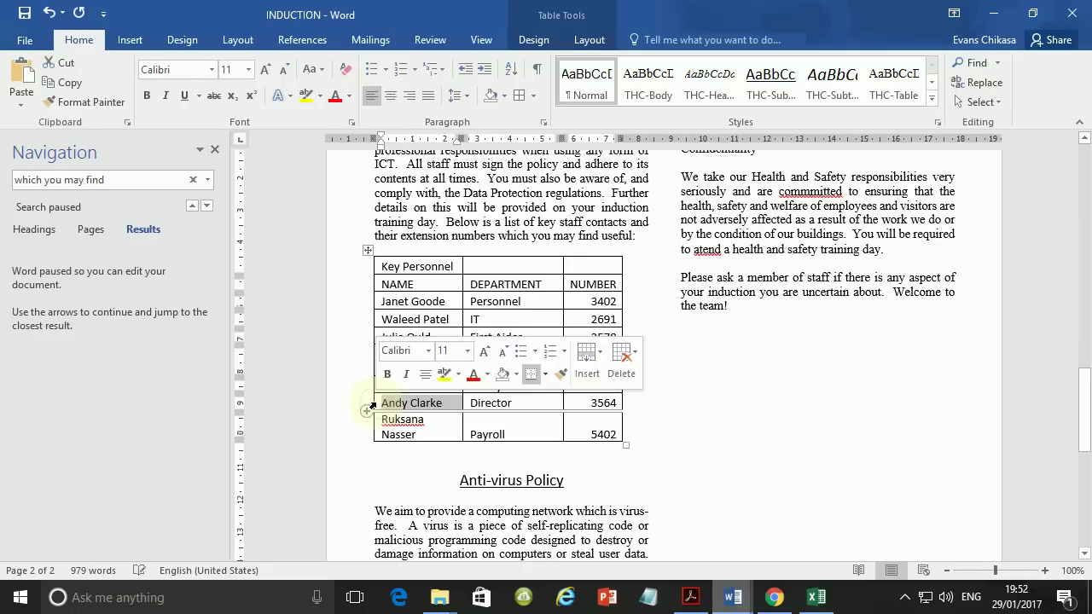
{"action": "left_click", "coordinate": [638, 352]}
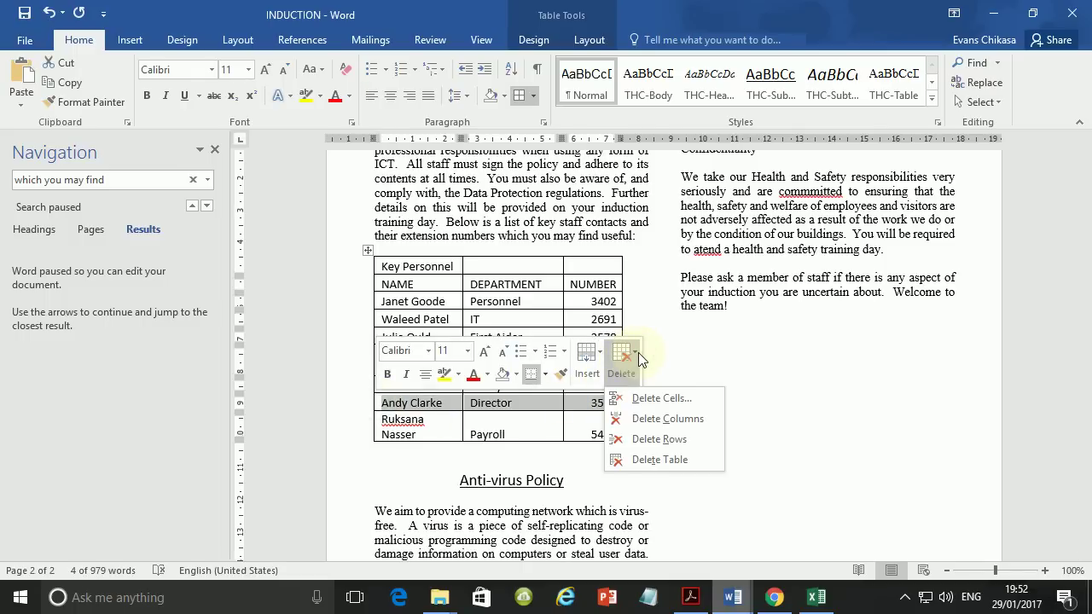
{"action": "left_click", "coordinate": [661, 439]}
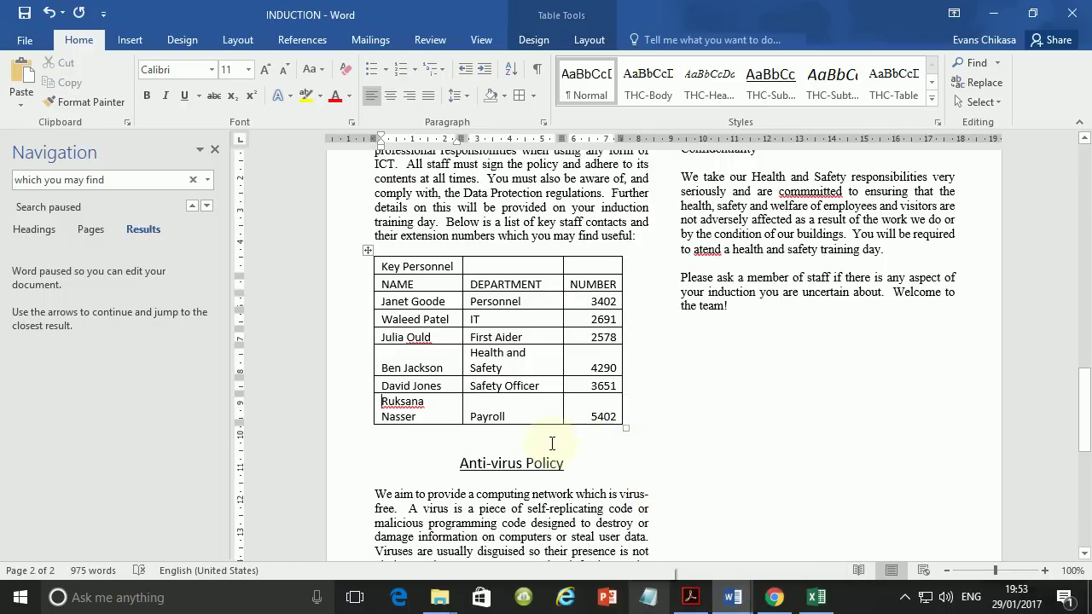
Undo the deletion, reselect the Director's row and delete it again with Delete Rows.
{"action": "key", "text": "ctrl+z"}
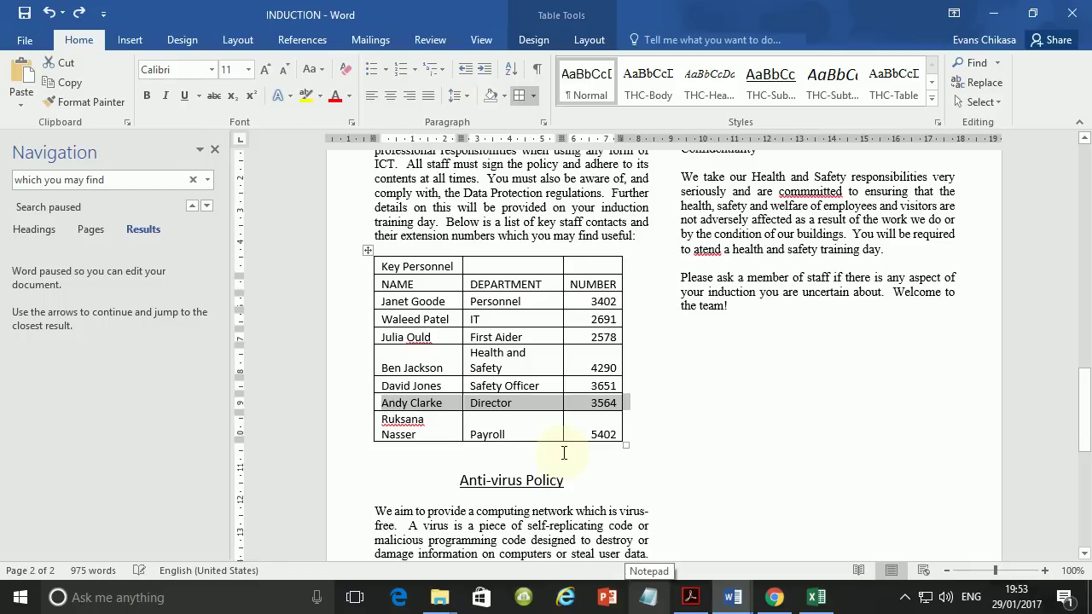
{"action": "left_click", "coordinate": [419, 431]}
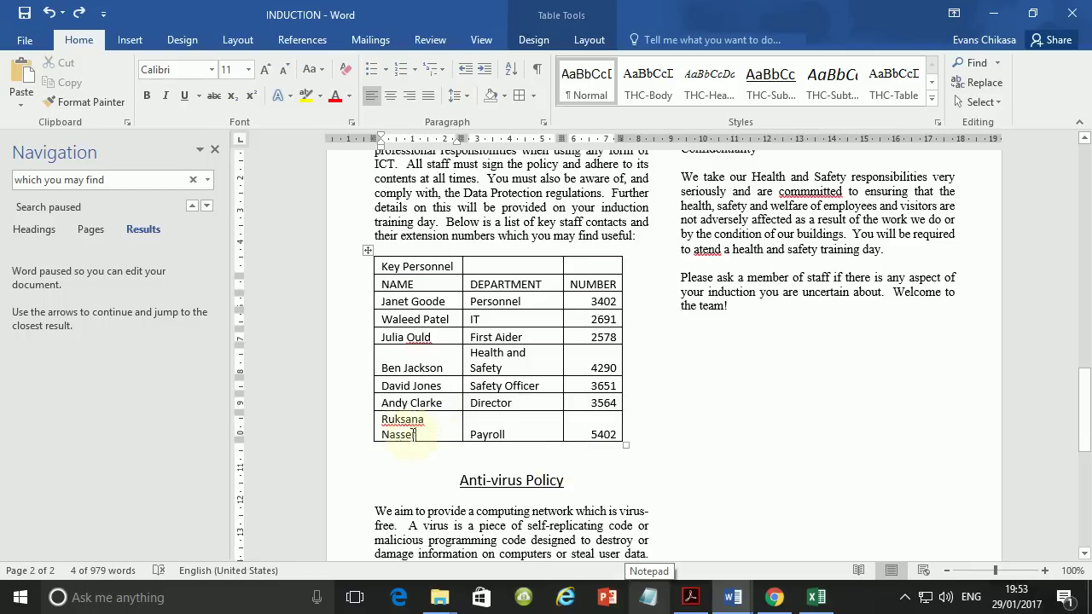
{"action": "left_click", "coordinate": [372, 404]}
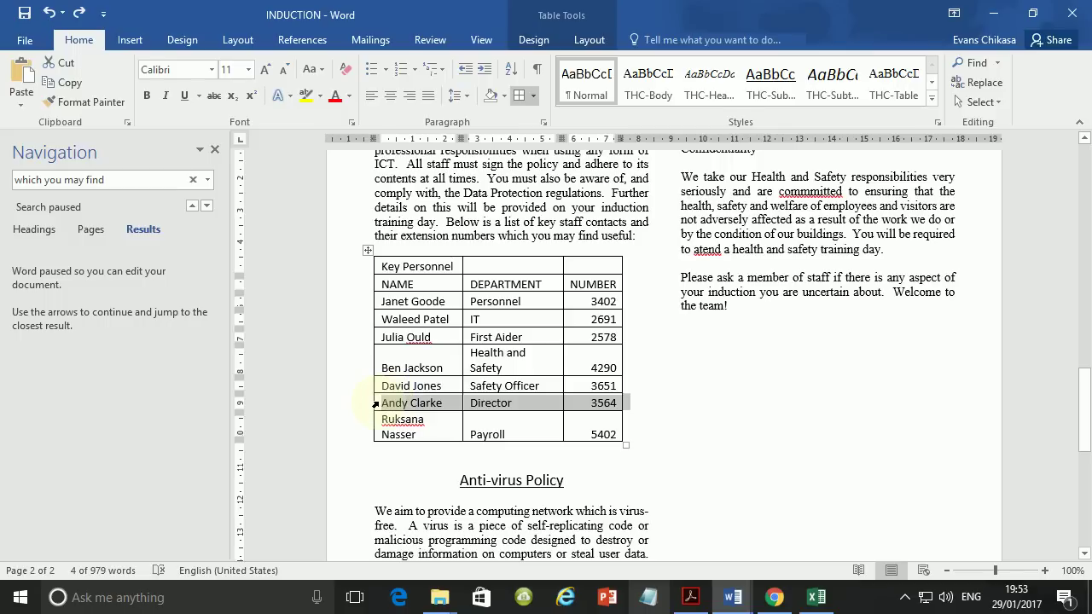
{"action": "left_click", "coordinate": [375, 405]}
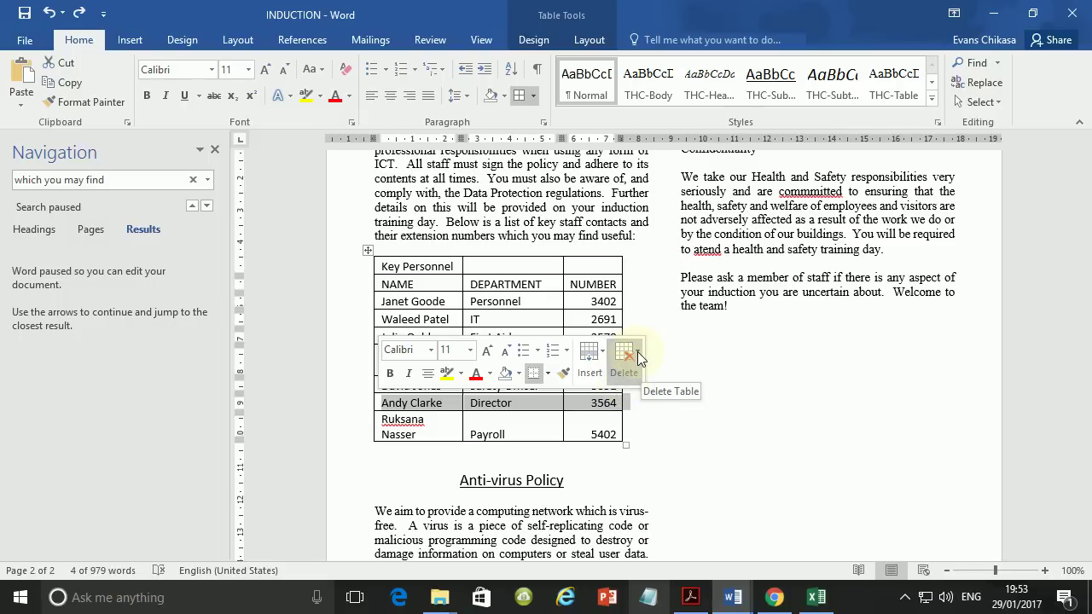
{"action": "left_click", "coordinate": [637, 352]}
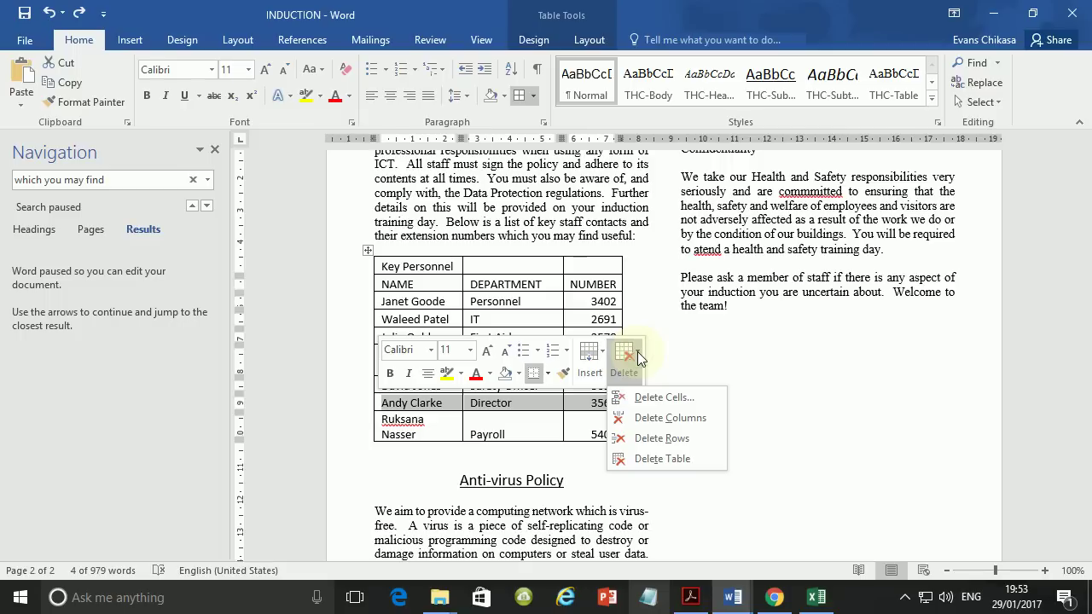
{"action": "left_click", "coordinate": [647, 439]}
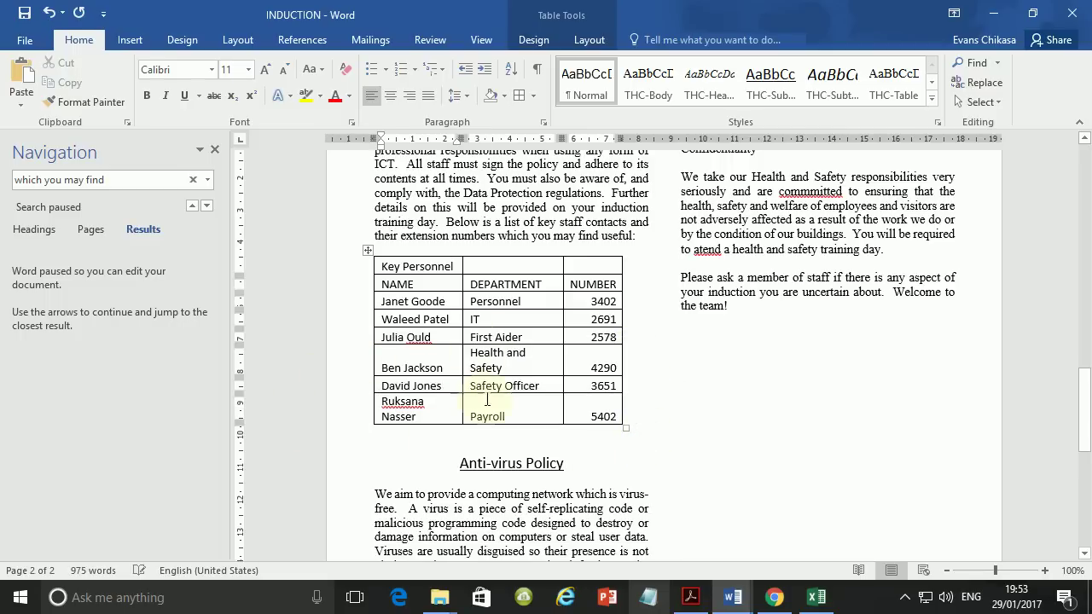
Highlight task 14's 'centre aligned over the three columns' requirement, then return to INDUCTION.
{"action": "left_click", "coordinate": [698, 600]}
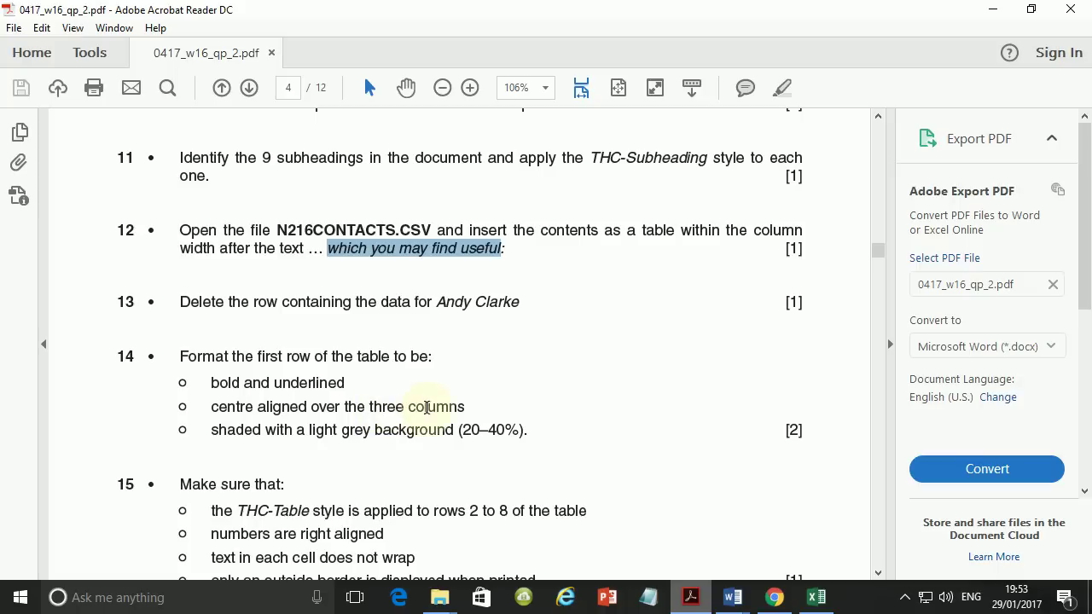
{"action": "left_click_drag", "start_coordinate": [474, 407], "coordinate": [224, 416]}
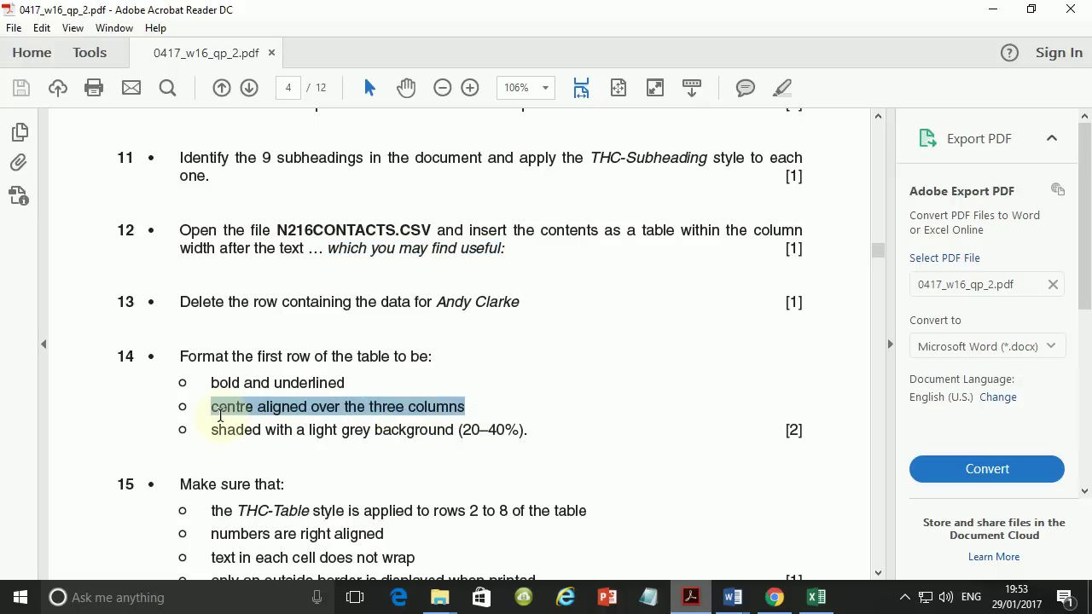
{"action": "mouse_move", "coordinate": [732, 597]}
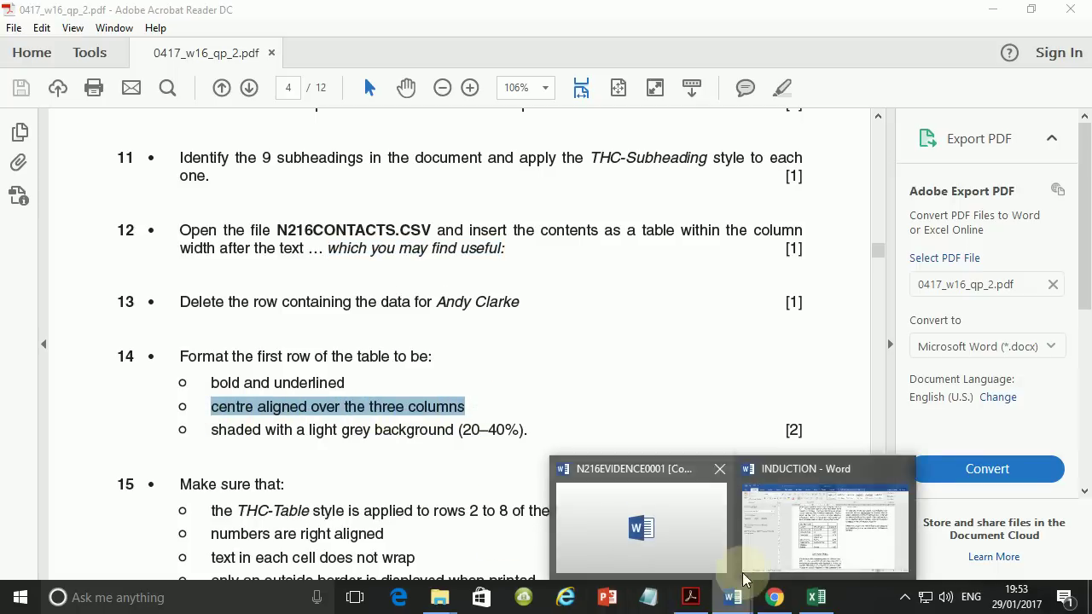
{"action": "left_click", "coordinate": [753, 528]}
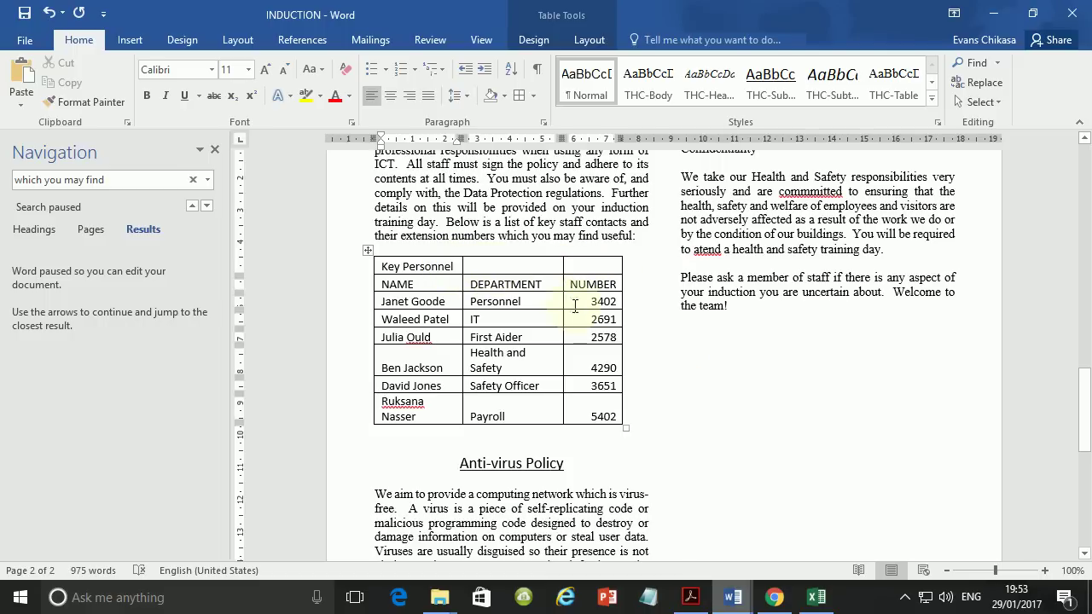
Select all three cells of the Key Personnel table's top row.
{"action": "left_click_drag", "start_coordinate": [457, 266], "coordinate": [365, 272]}
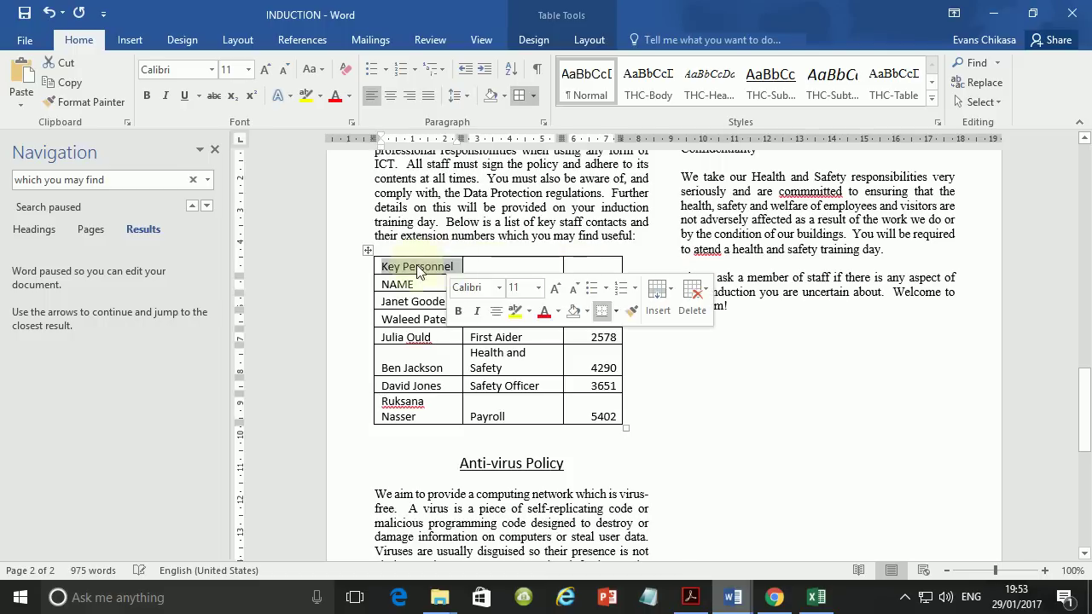
{"action": "left_click", "coordinate": [365, 271]}
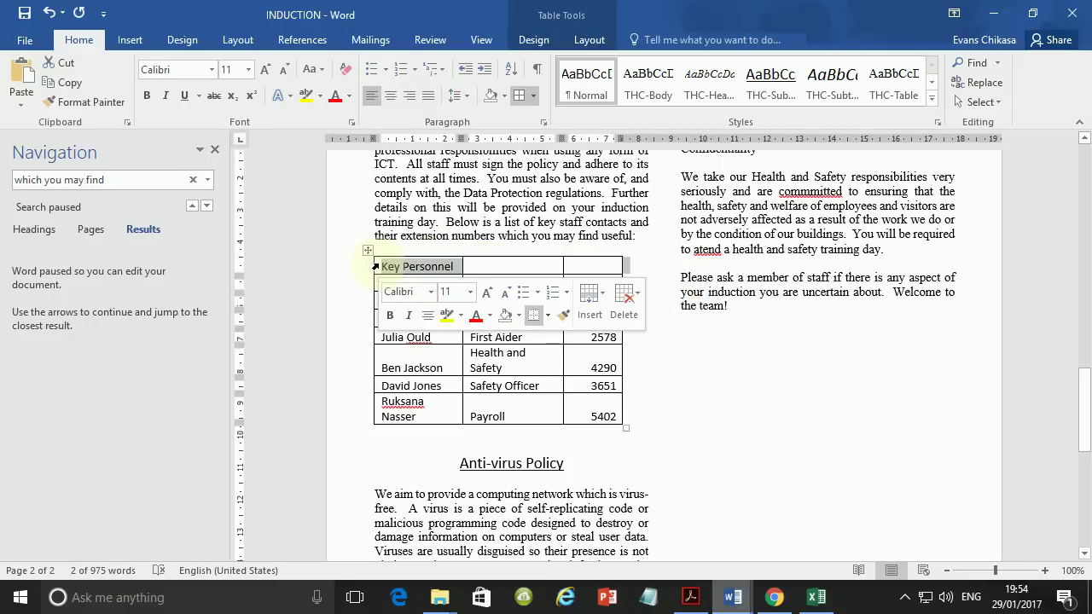
{"action": "left_click", "coordinate": [378, 268]}
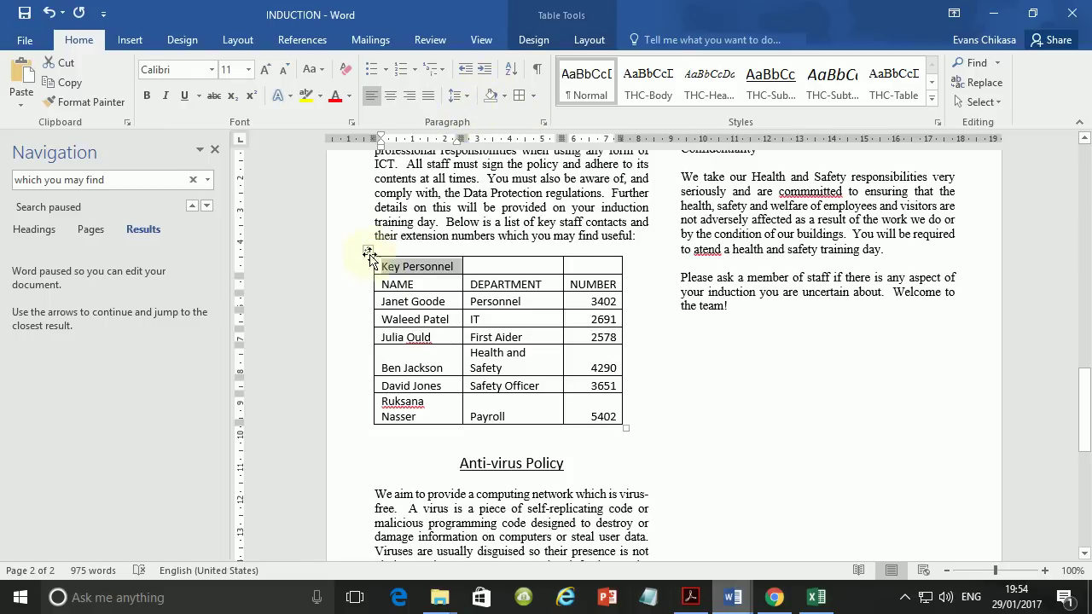
{"action": "left_click", "coordinate": [419, 269]}
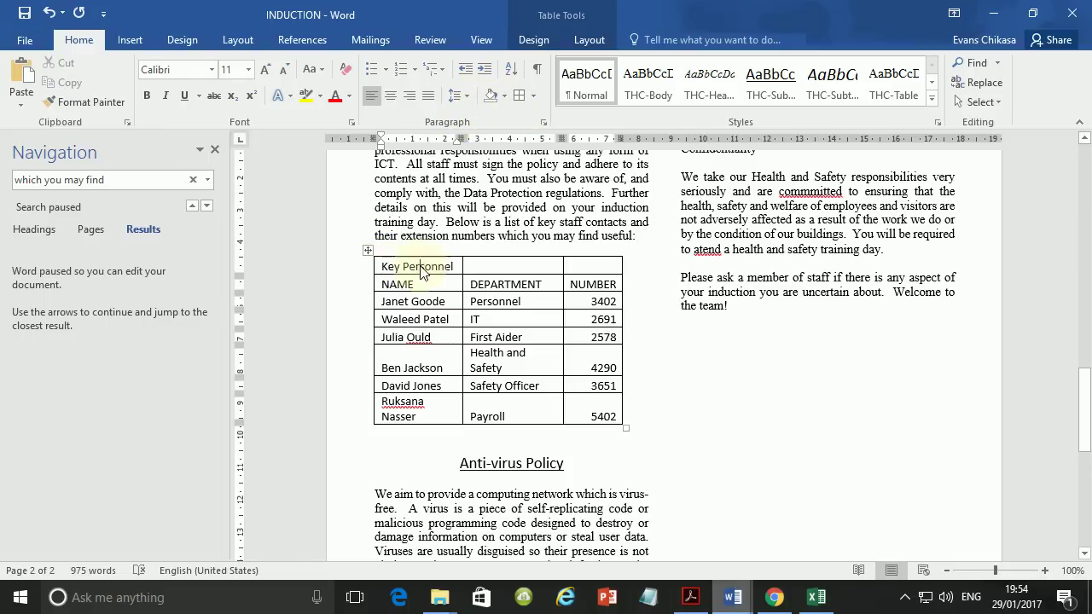
{"action": "triple_click", "coordinate": [373, 265]}
{"action": "left_click", "coordinate": [372, 265]}
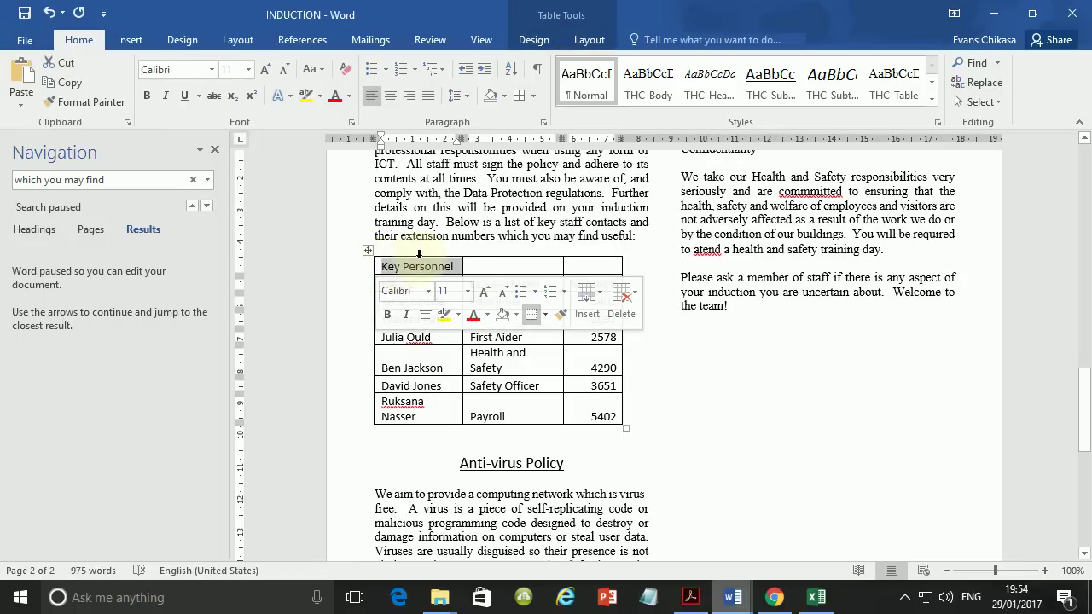
{"action": "right_click", "coordinate": [411, 271]}
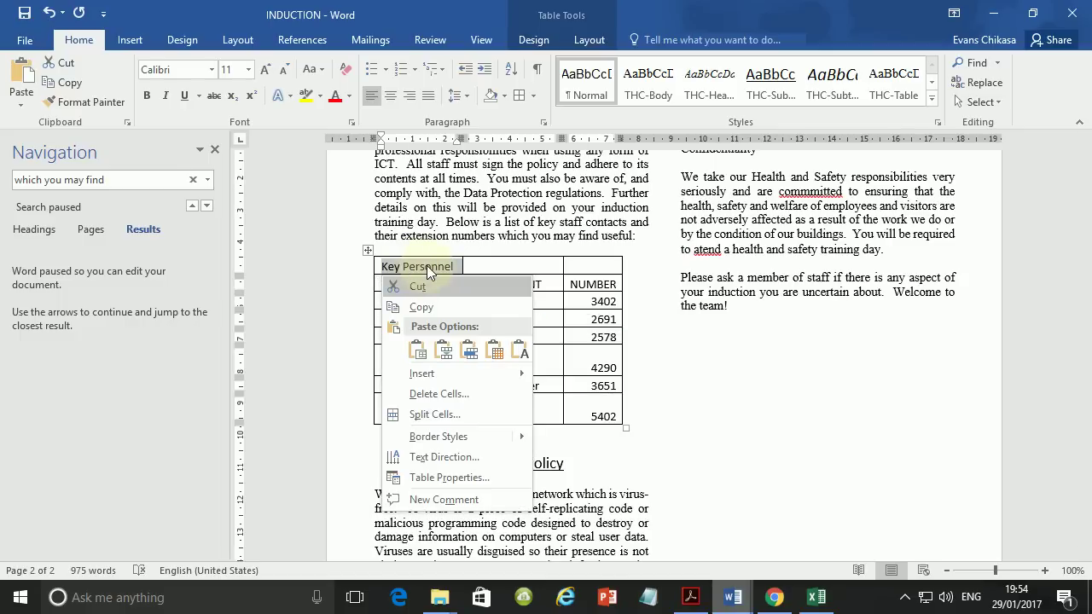
{"action": "left_click", "coordinate": [376, 265]}
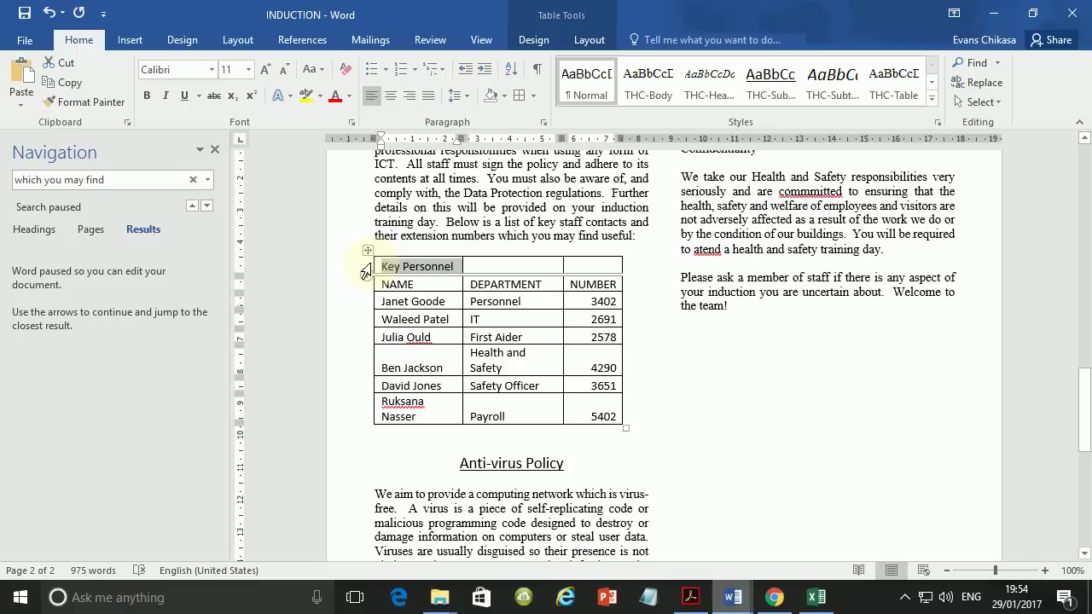
{"action": "left_click", "coordinate": [384, 269]}
{"action": "left_click_drag", "start_coordinate": [395, 261], "coordinate": [459, 265]}
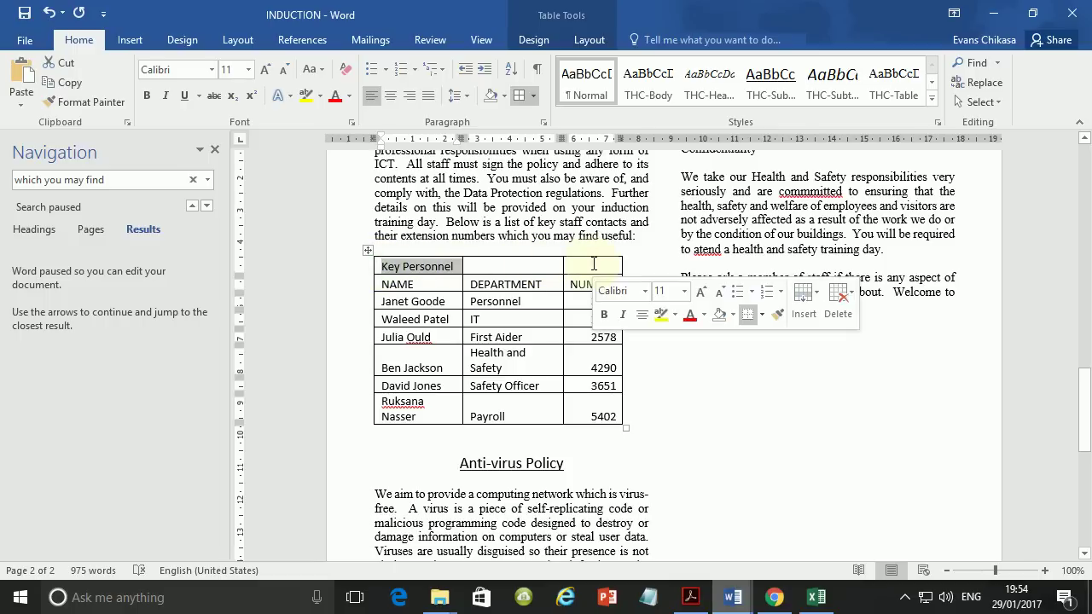
{"action": "left_click", "coordinate": [594, 266]}
{"action": "left_click_drag", "start_coordinate": [599, 267], "coordinate": [388, 267]}
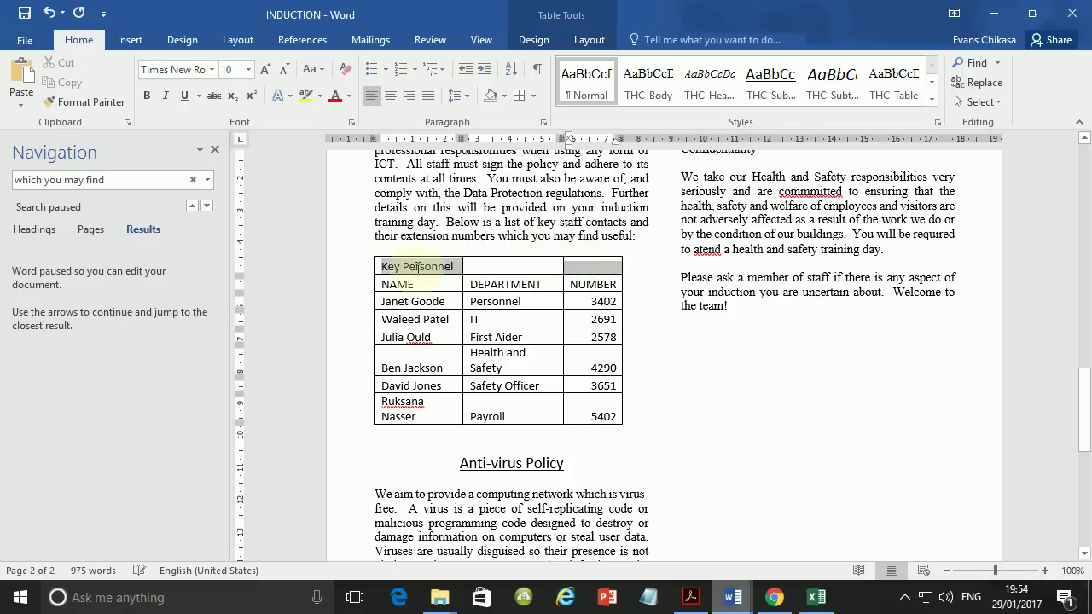
{"action": "left_click", "coordinate": [415, 267]}
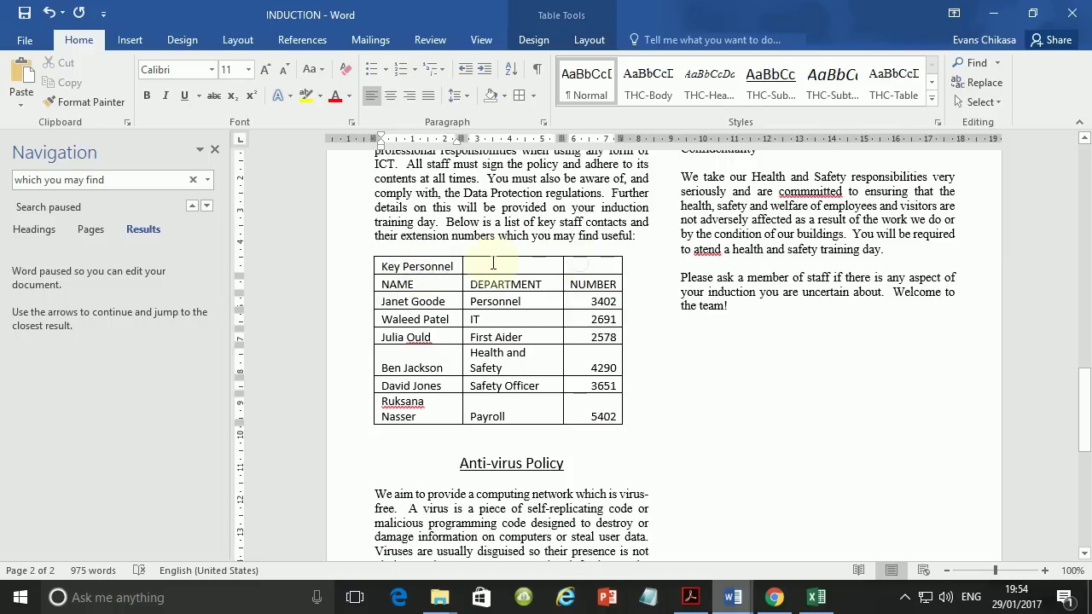
{"action": "left_click_drag", "start_coordinate": [588, 272], "coordinate": [382, 267]}
{"action": "left_click", "coordinate": [597, 268]}
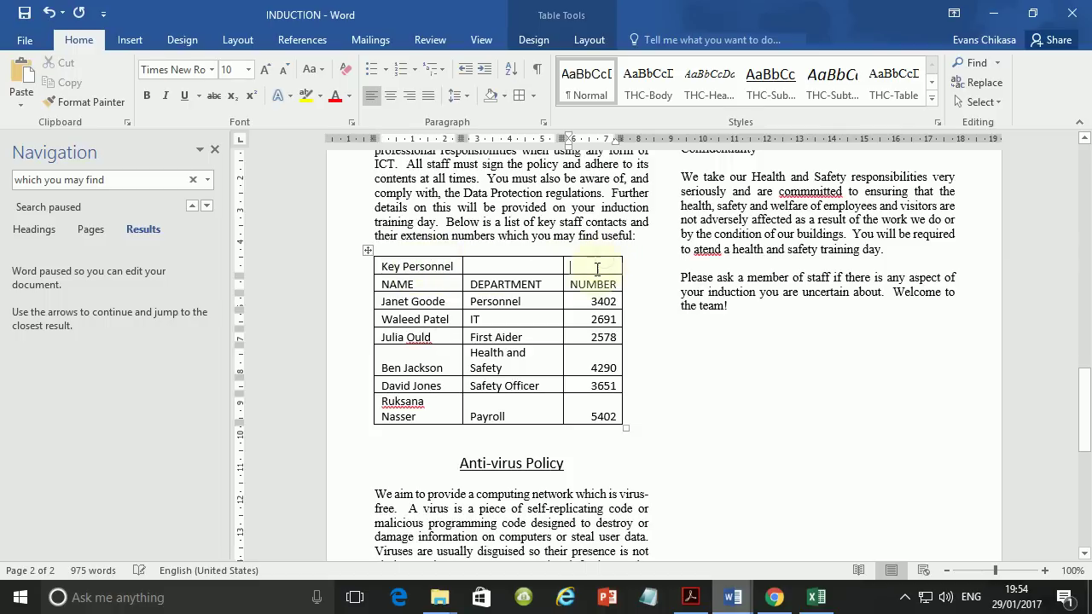
{"action": "left_click_drag", "start_coordinate": [597, 268], "coordinate": [409, 269]}
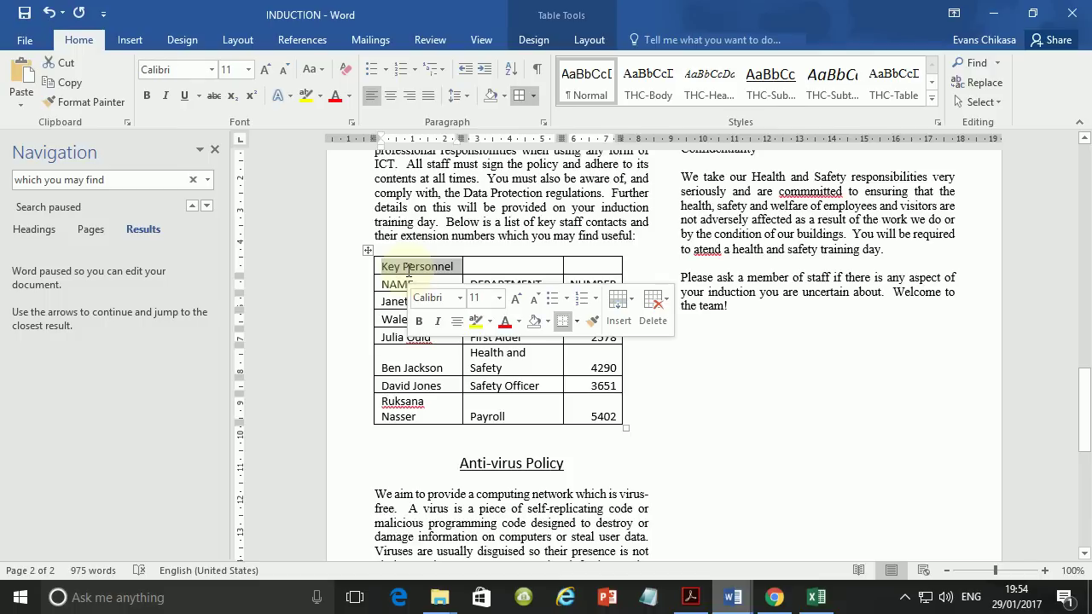
Merge the top row into one cell and centre the Key Personnel title.
{"action": "right_click", "coordinate": [409, 270]}
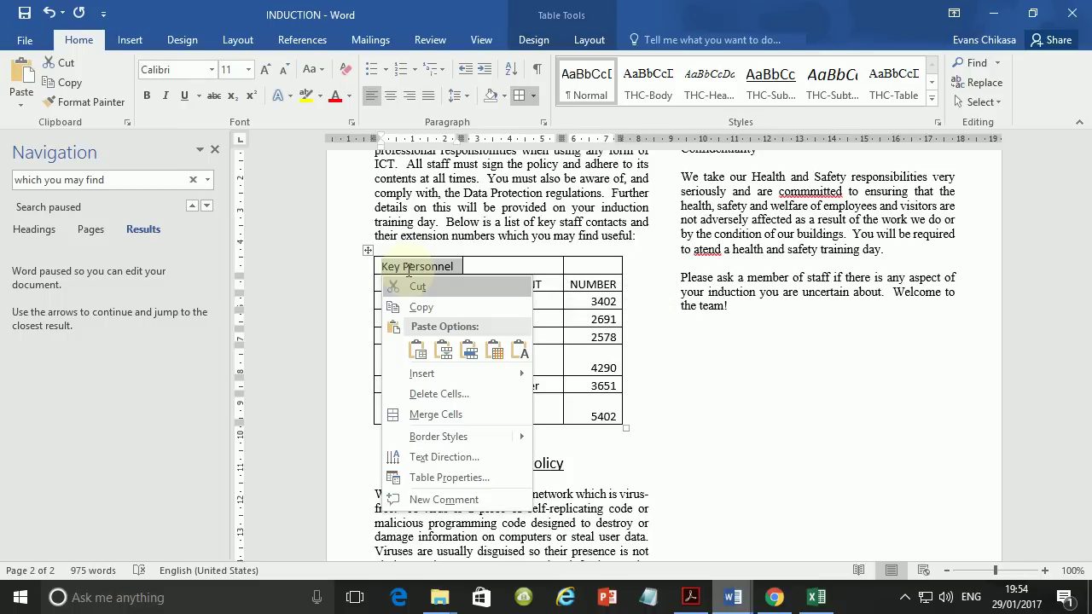
{"action": "left_click", "coordinate": [418, 415]}
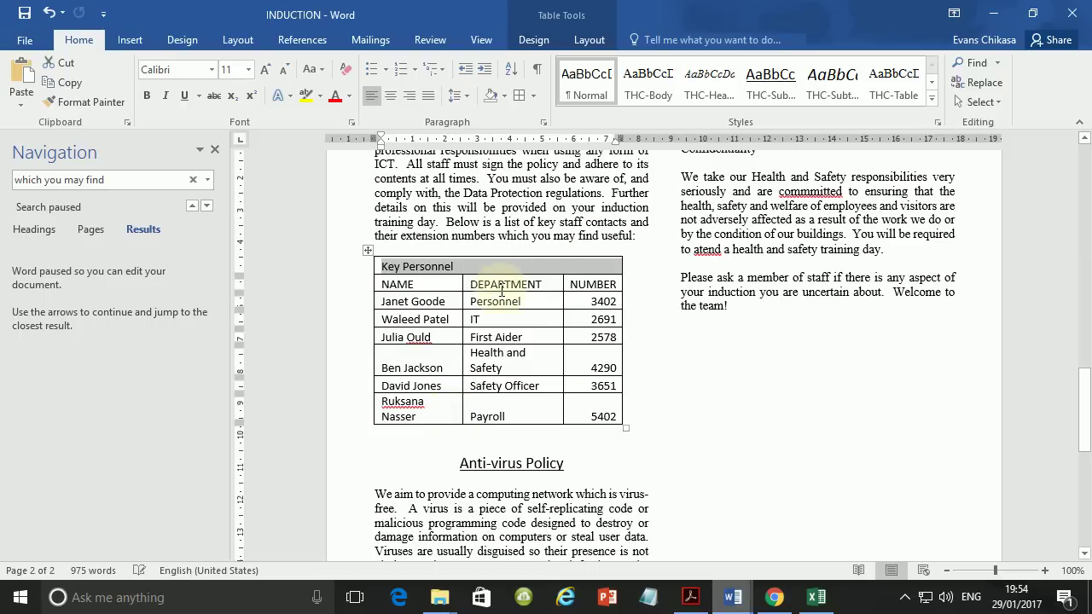
{"action": "left_click", "coordinate": [390, 96]}
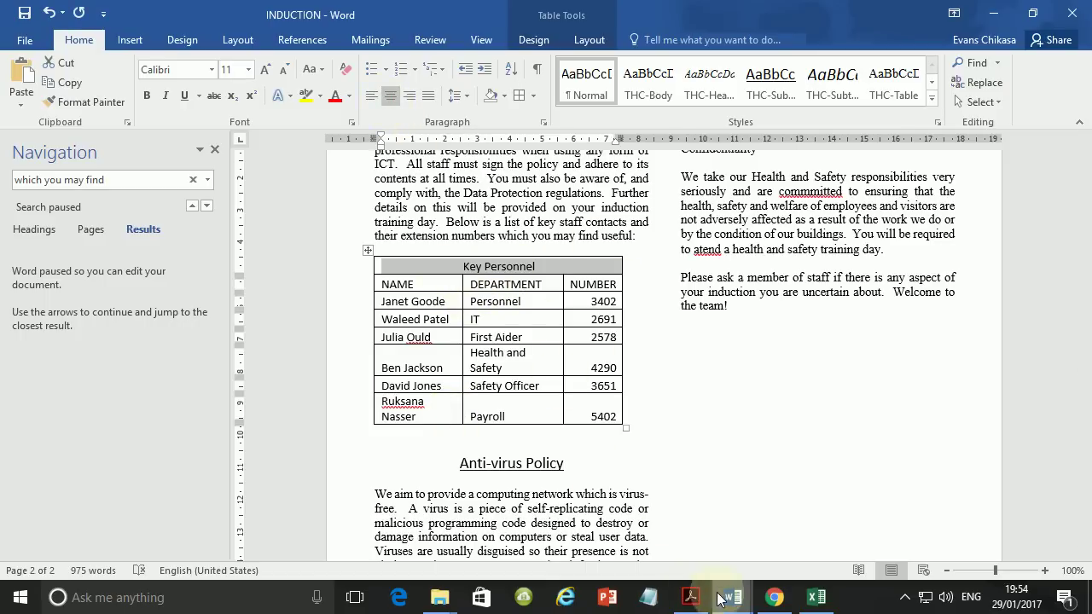
Switch between the question paper and INDUCTION to recheck task 14's title-row formatting.
{"action": "left_click", "coordinate": [692, 598]}
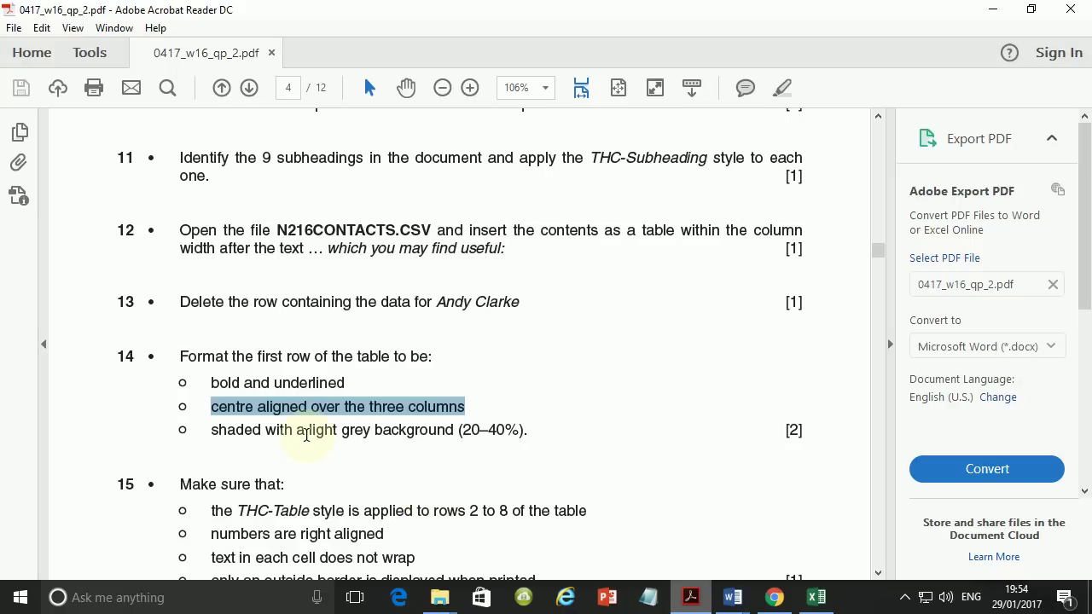
{"action": "mouse_move", "coordinate": [732, 597]}
{"action": "left_click", "coordinate": [817, 538]}
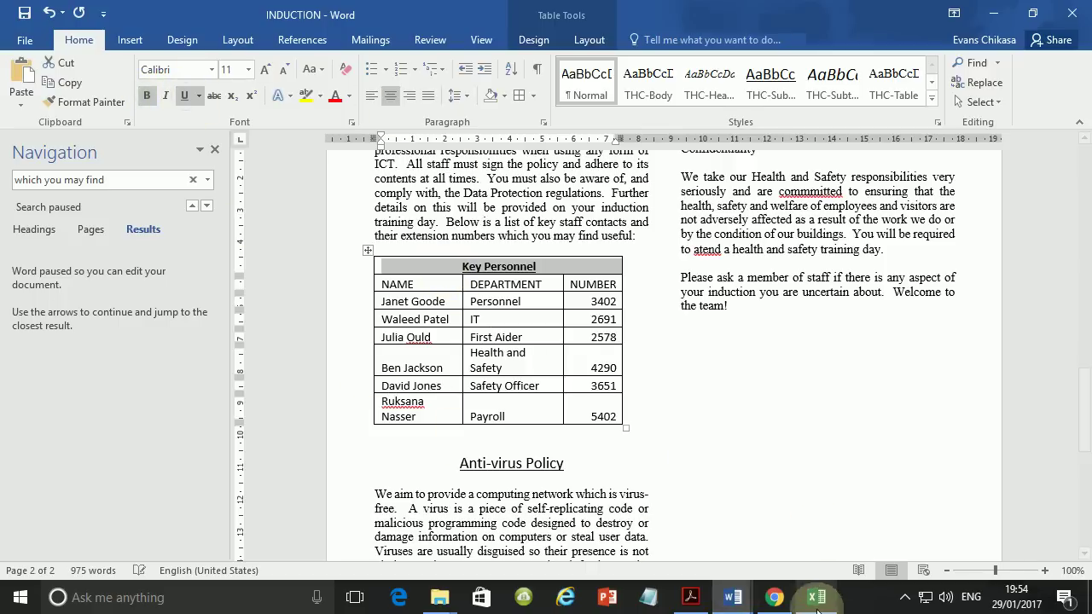
{"action": "mouse_move", "coordinate": [777, 602]}
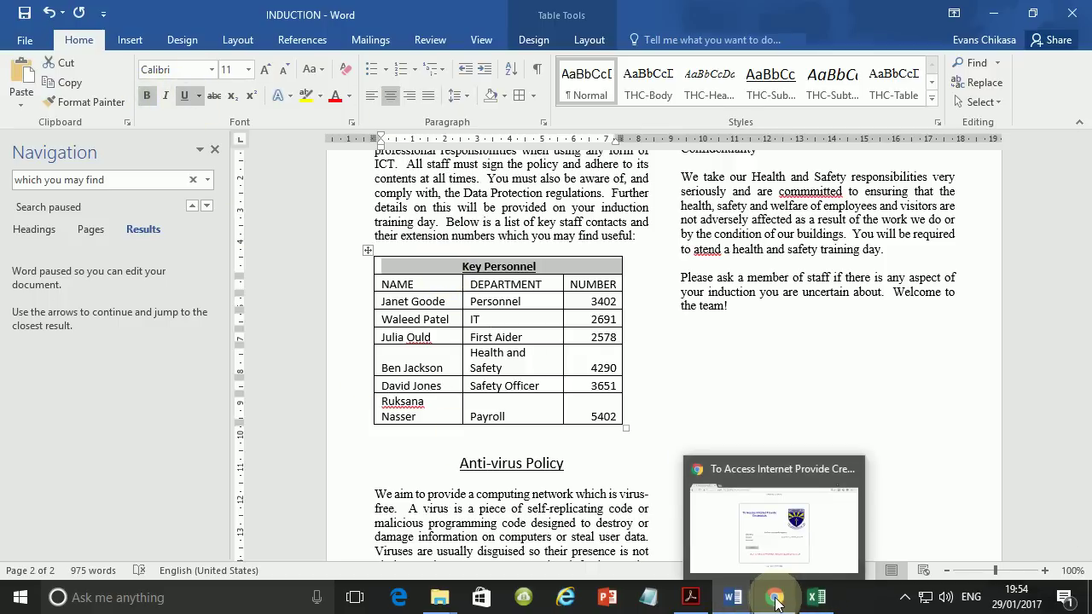
{"action": "left_click", "coordinate": [691, 598]}
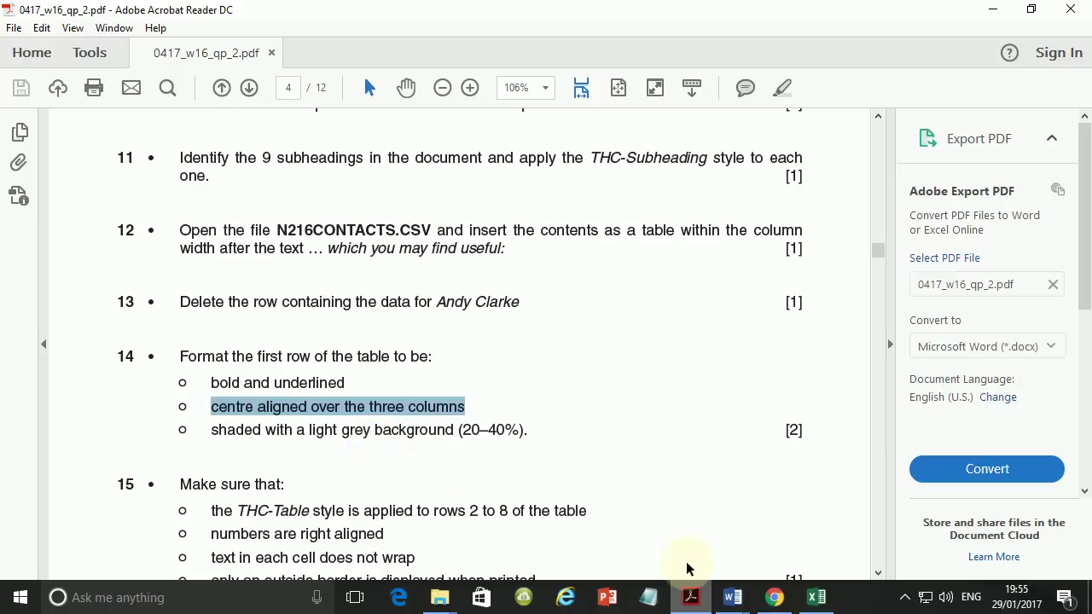
{"action": "left_click", "coordinate": [736, 600]}
Shade the Key Personnel header row White, Background 1, Darker 35%.
{"action": "left_click", "coordinate": [783, 550]}
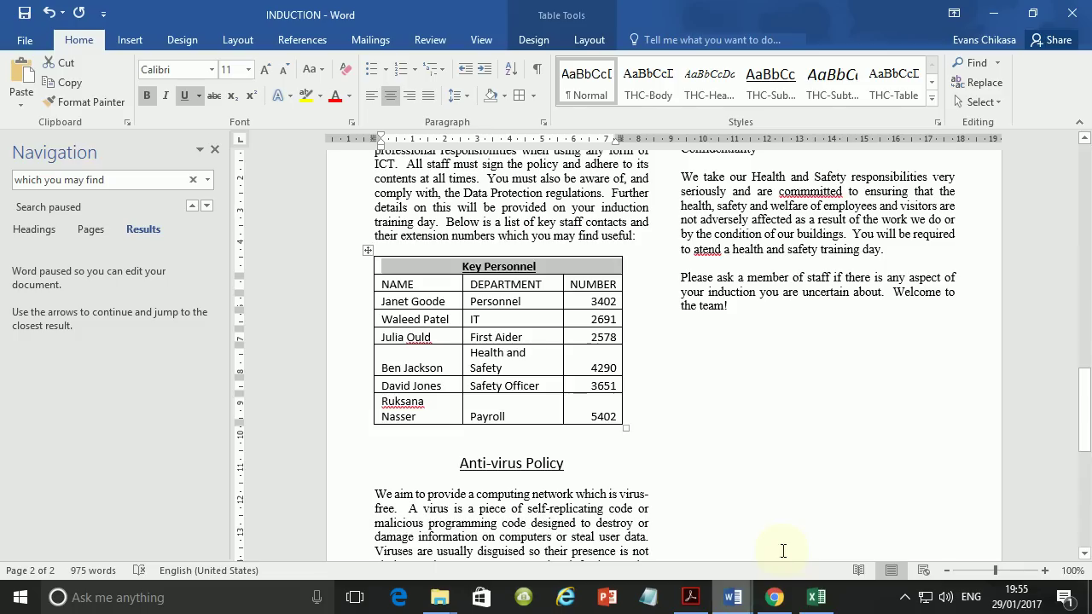
{"action": "left_click", "coordinate": [507, 96]}
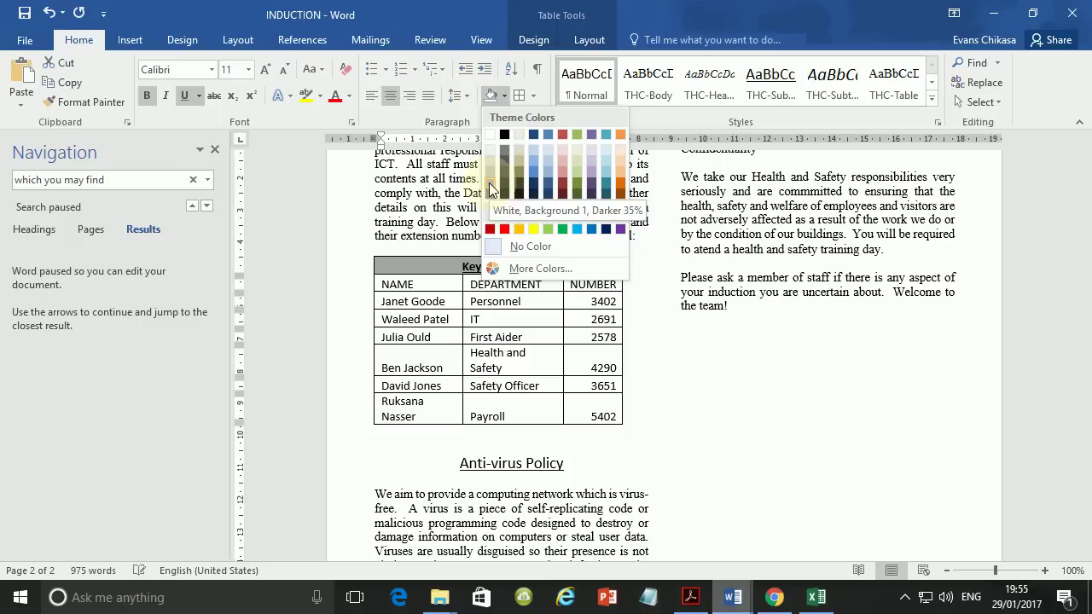
{"action": "left_click", "coordinate": [489, 183]}
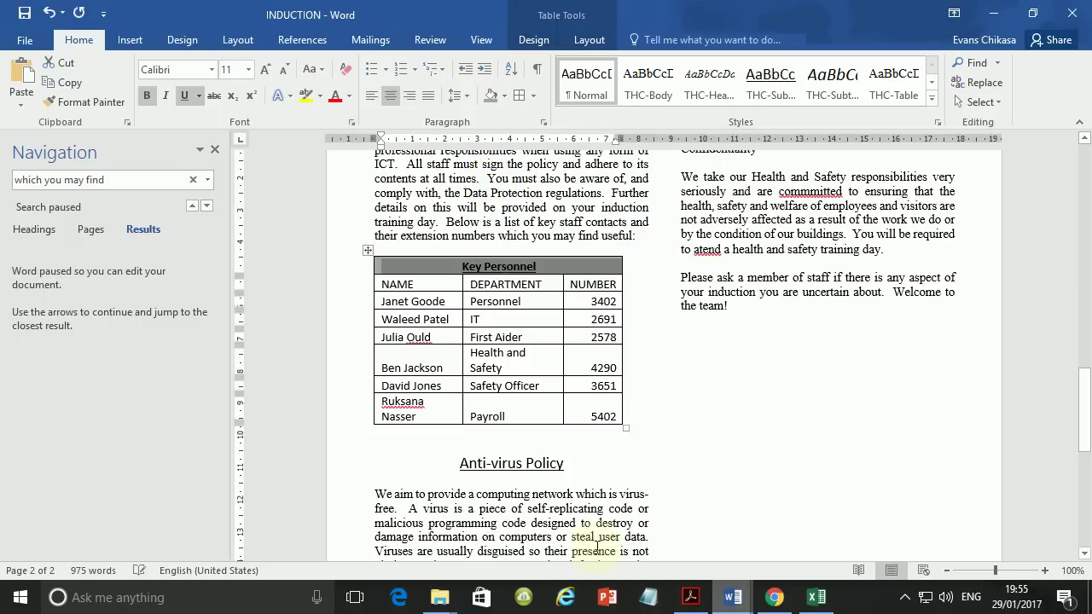
{"action": "mouse_move", "coordinate": [738, 601]}
{"action": "left_click", "coordinate": [691, 598]}
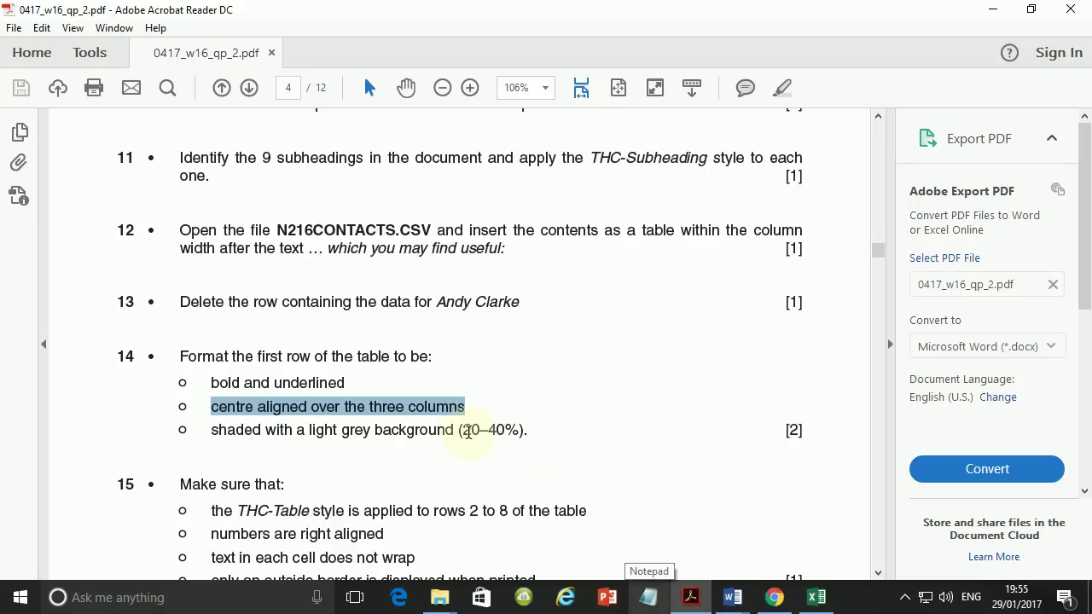
{"action": "mouse_move", "coordinate": [732, 598]}
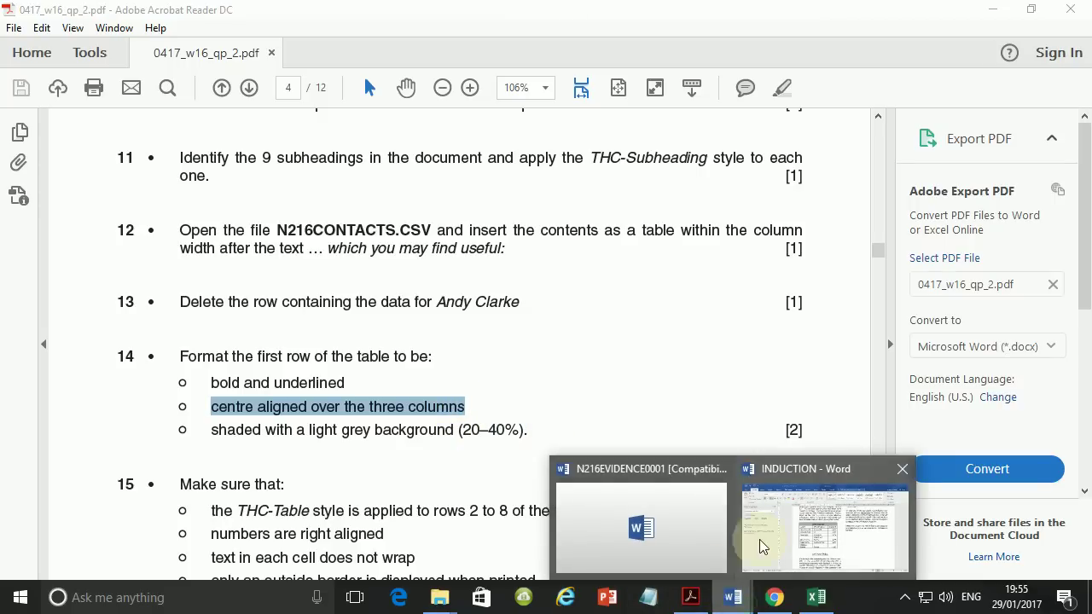
{"action": "left_click", "coordinate": [764, 536]}
{"action": "left_click", "coordinate": [691, 598]}
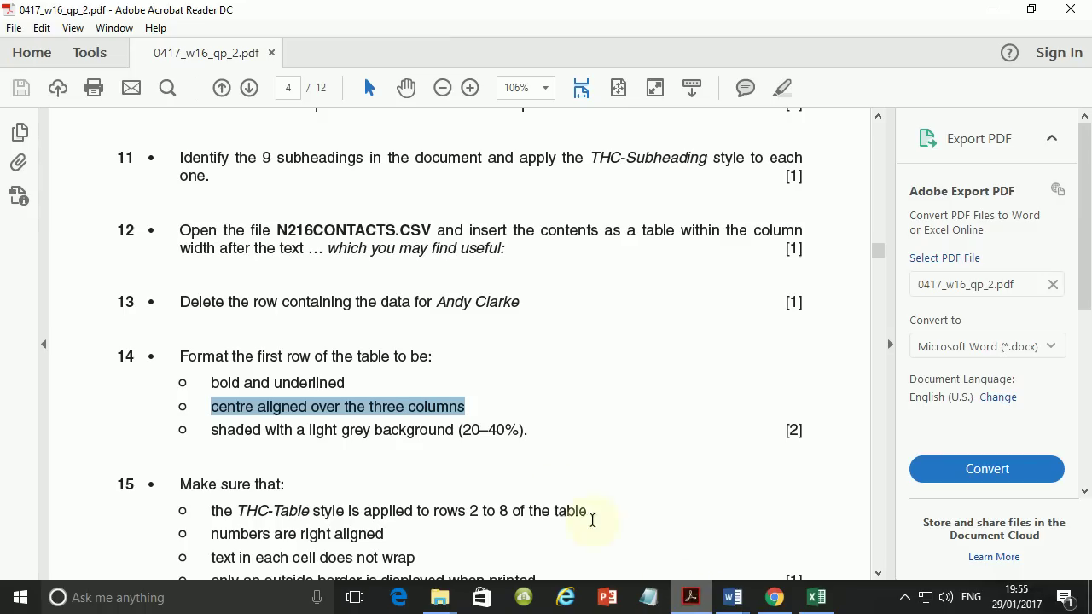
{"action": "scroll", "coordinate": [278, 452], "scroll_direction": "down", "scroll_amount": 3}
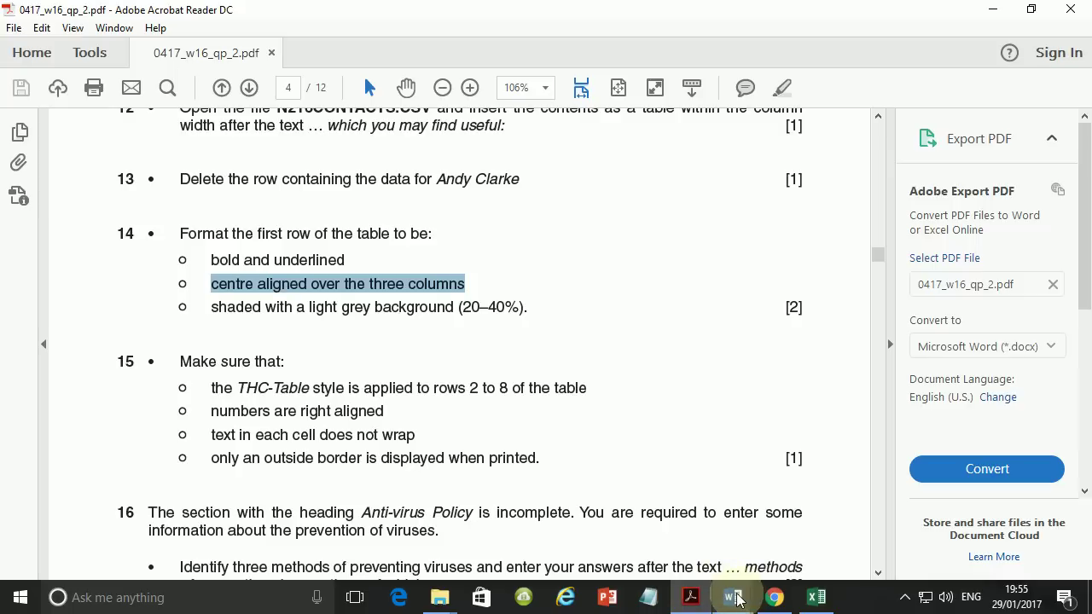
{"action": "mouse_move", "coordinate": [738, 600]}
{"action": "left_click", "coordinate": [787, 535]}
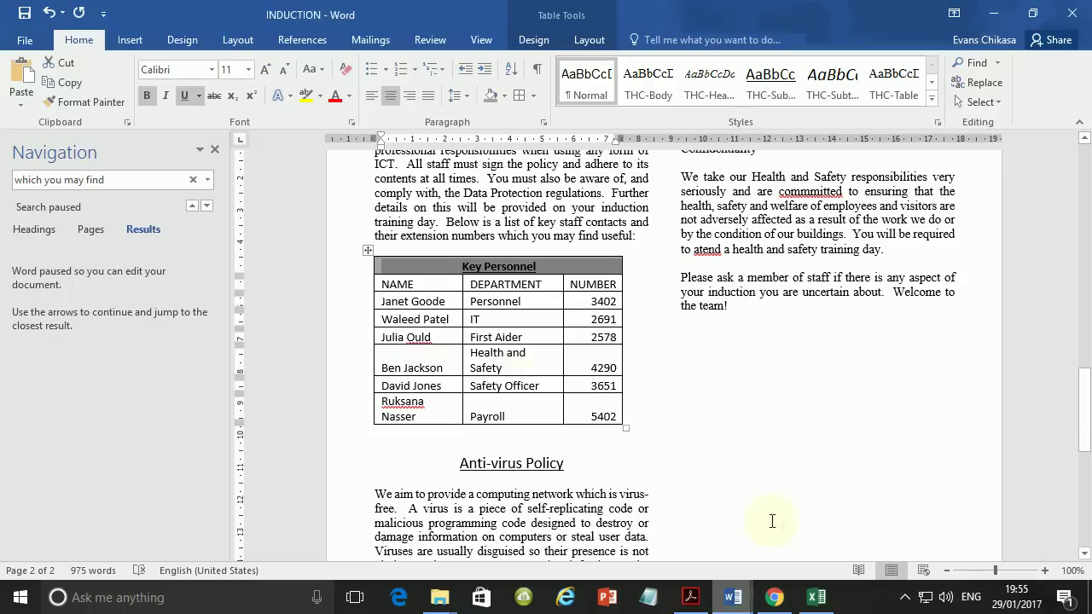
Apply the THC-Table style to rows 2–8, from NAME down to 5402.
{"action": "left_click", "coordinate": [396, 284]}
{"action": "left_click_drag", "start_coordinate": [381, 284], "coordinate": [614, 418]}
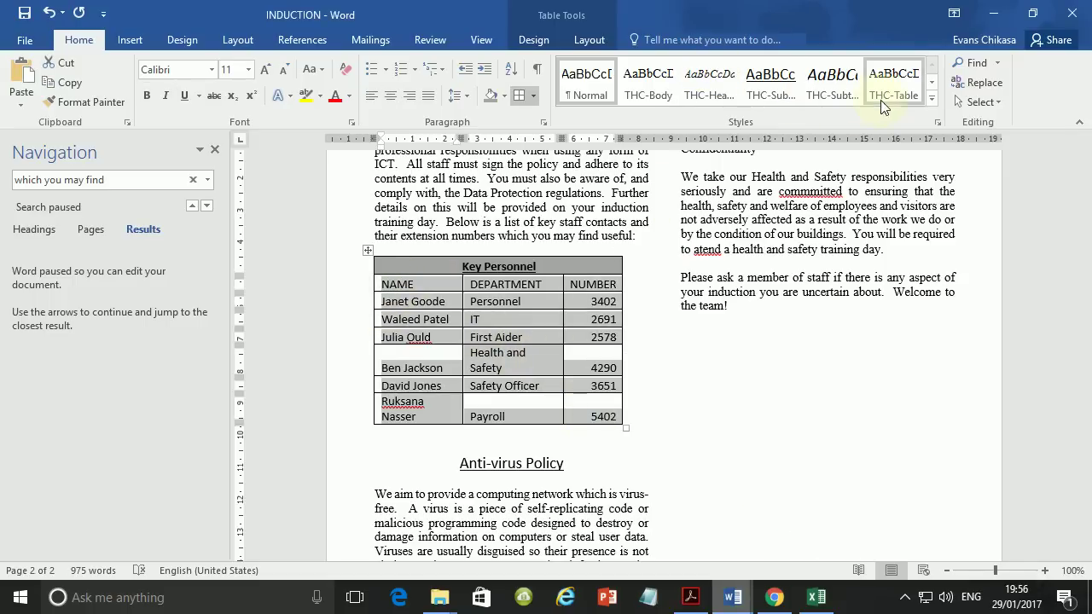
{"action": "left_click", "coordinate": [932, 99]}
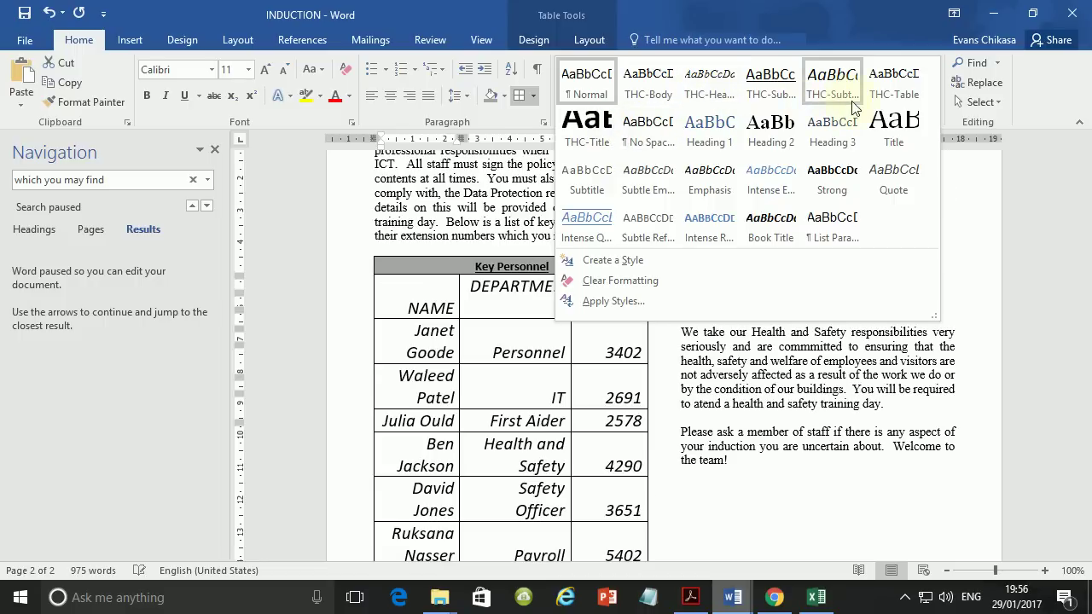
{"action": "left_click", "coordinate": [890, 89]}
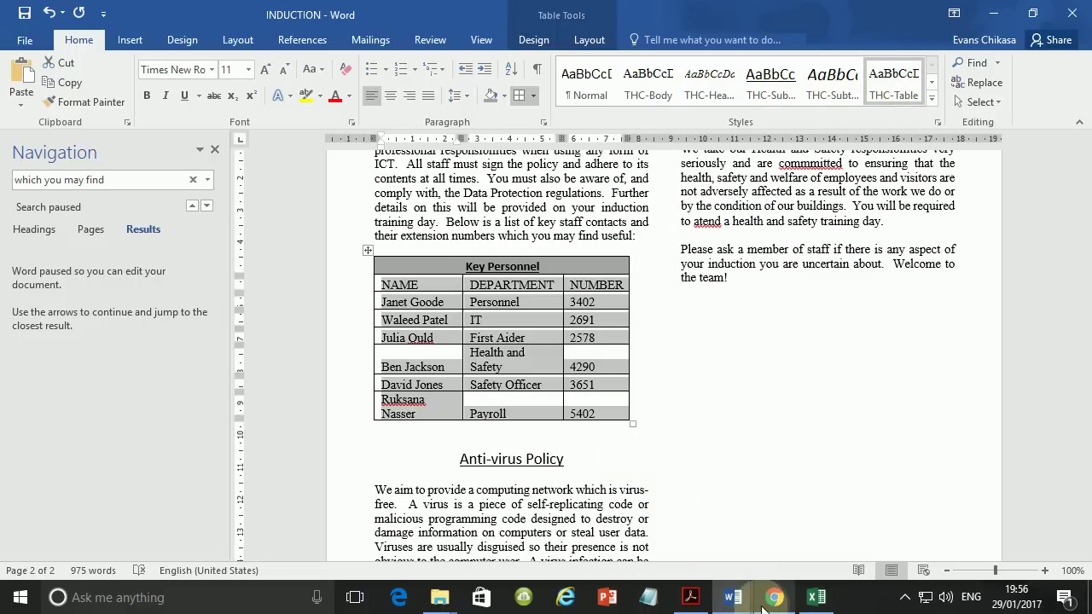
{"action": "left_click", "coordinate": [691, 597]}
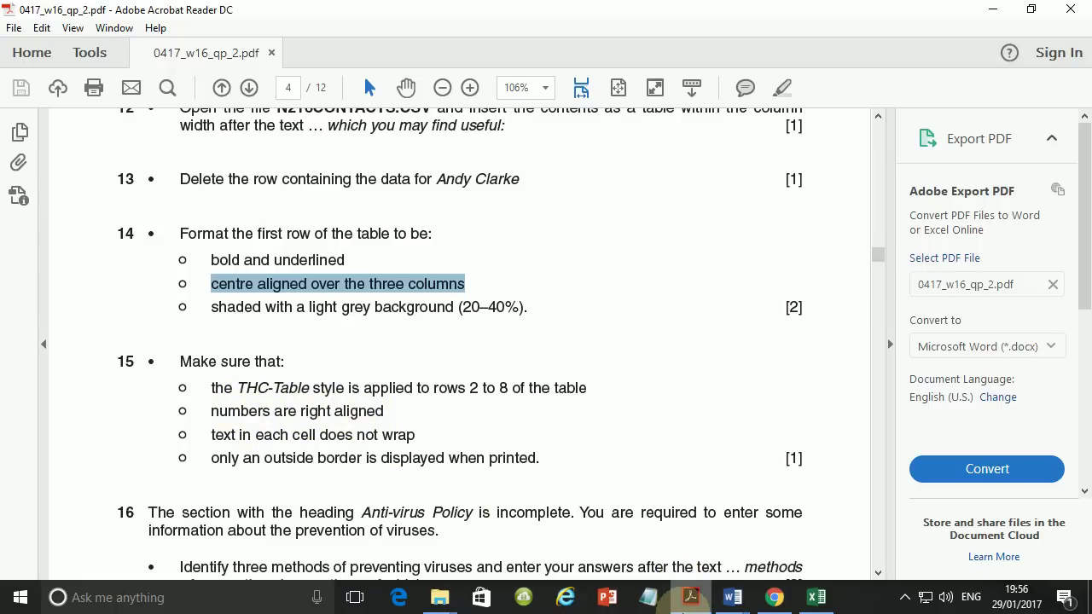
Right-align the extension numbers 3402 to 5402 in the NUMBER column.
{"action": "mouse_move", "coordinate": [734, 597]}
{"action": "left_click", "coordinate": [824, 534]}
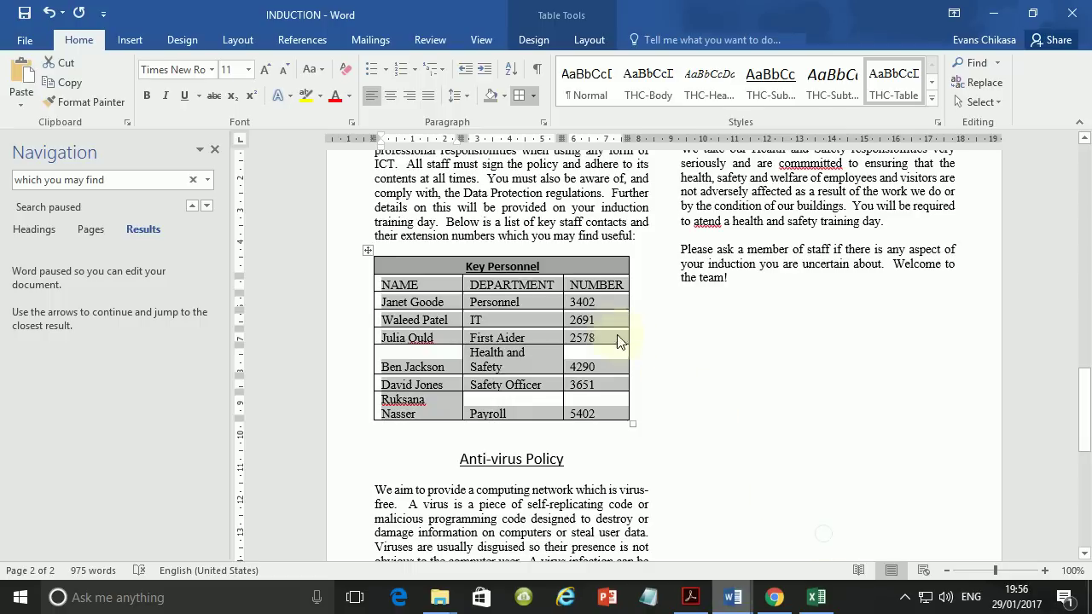
{"action": "left_click", "coordinate": [604, 314]}
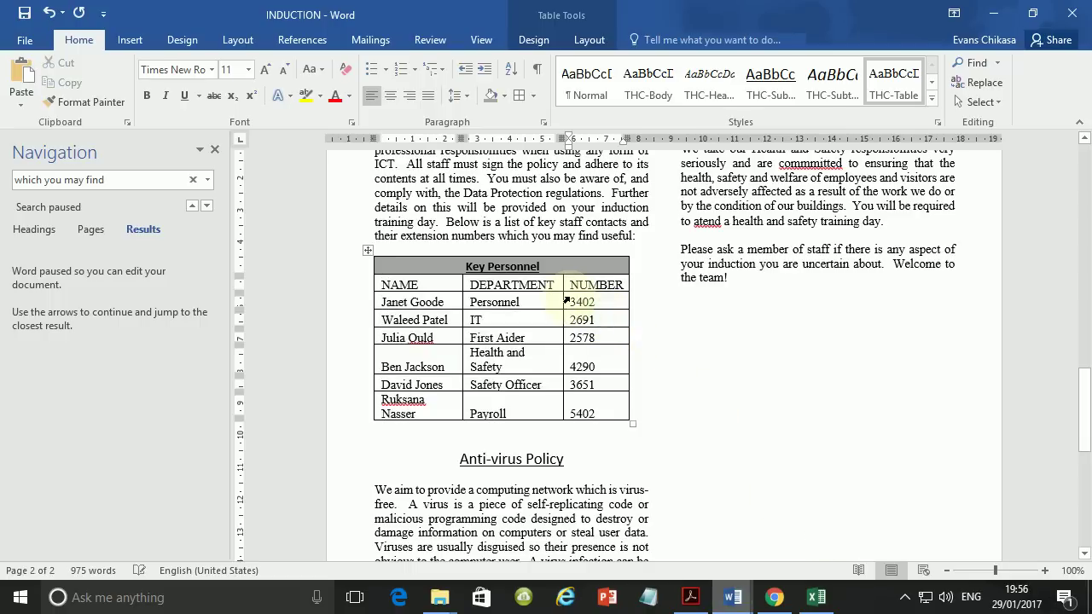
{"action": "left_click_drag", "start_coordinate": [573, 302], "coordinate": [598, 414]}
{"action": "left_click", "coordinate": [413, 99]}
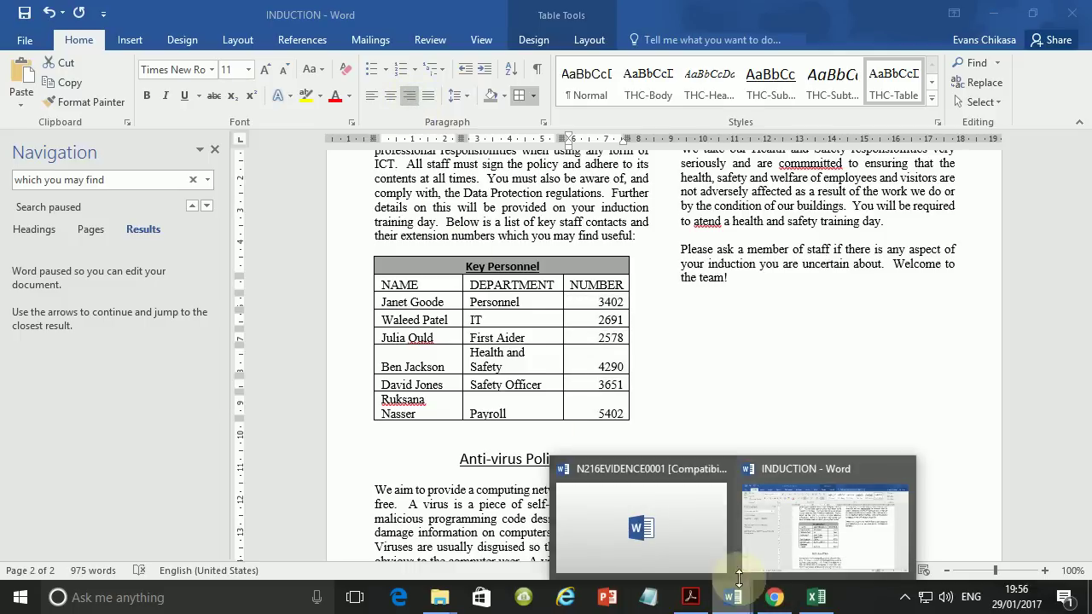
Mark item 15's no-wrap requirement in the question paper, then return to INDUCTION.
{"action": "left_click", "coordinate": [691, 597]}
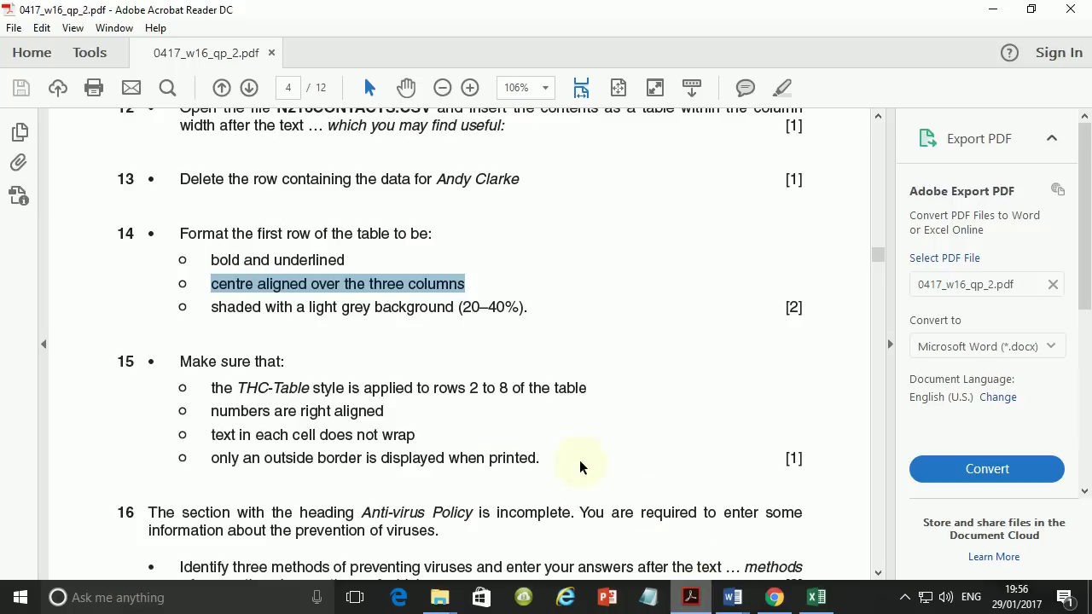
{"action": "left_click", "coordinate": [216, 437]}
{"action": "left_click_drag", "start_coordinate": [213, 437], "coordinate": [451, 439]}
{"action": "left_click", "coordinate": [451, 439]}
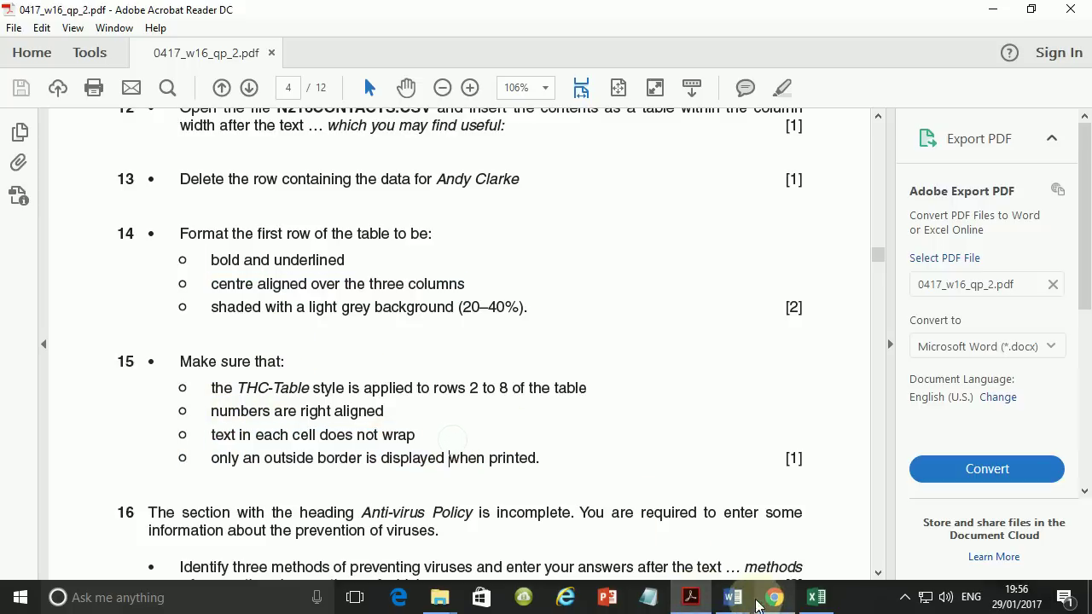
{"action": "mouse_move", "coordinate": [732, 595]}
{"action": "left_click", "coordinate": [786, 546]}
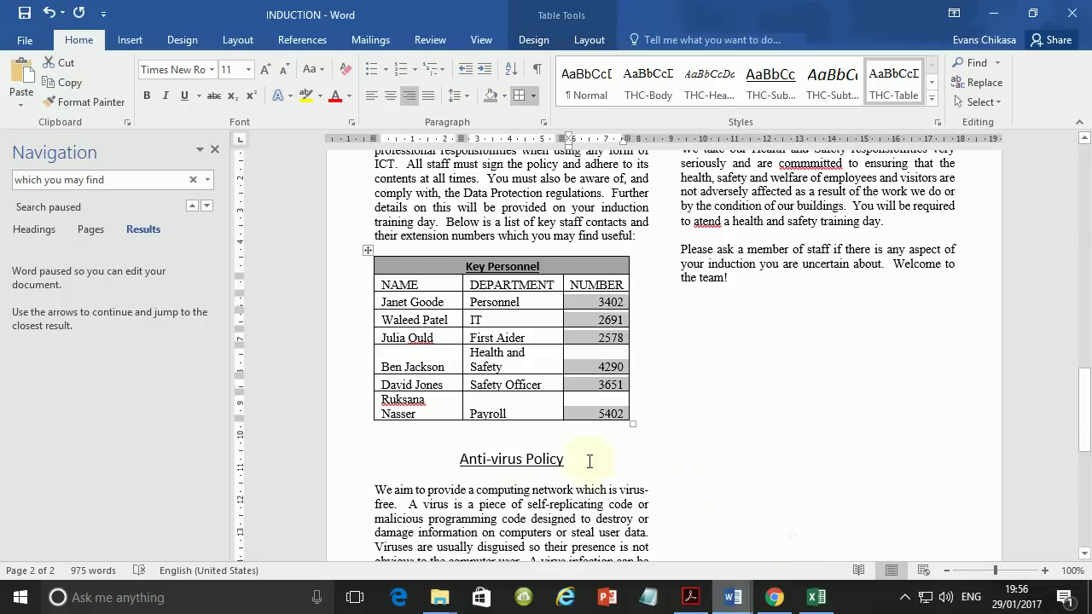
Try widening only the last row's name cell, then undo that single-cell resize.
{"action": "triple_click", "coordinate": [399, 399]}
{"action": "left_click", "coordinate": [462, 407]}
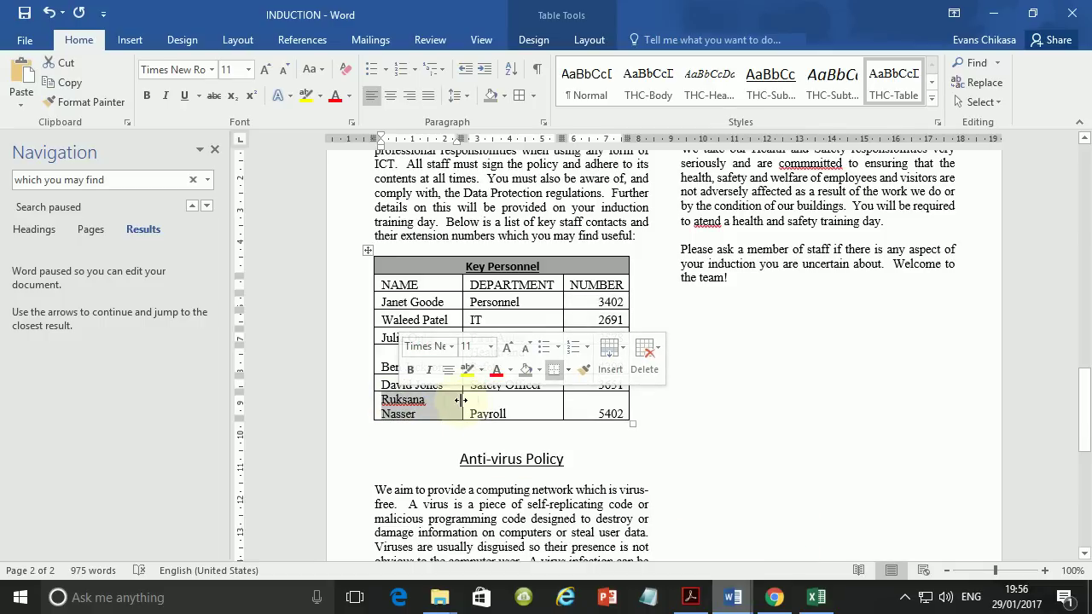
{"action": "left_click_drag", "start_coordinate": [461, 400], "coordinate": [474, 401]}
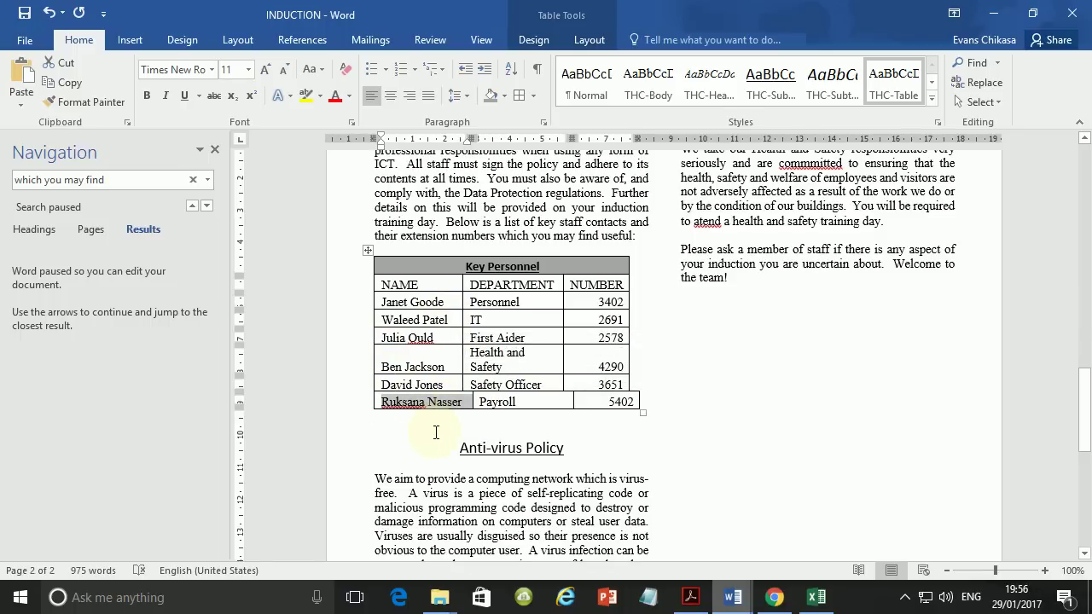
{"action": "key", "text": "ctrl+z"}
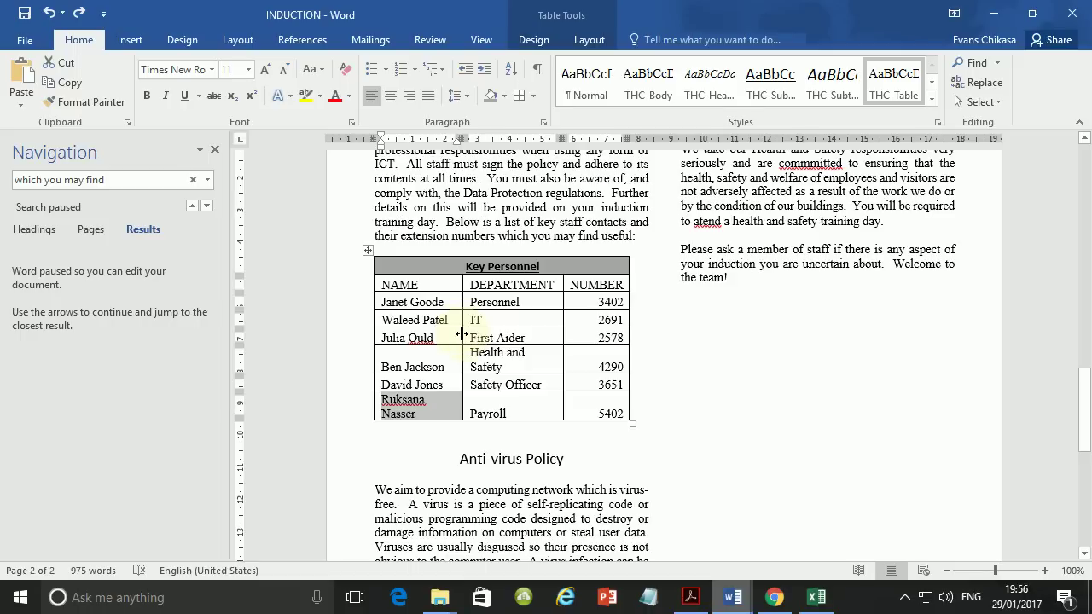
{"action": "left_click", "coordinate": [468, 412]}
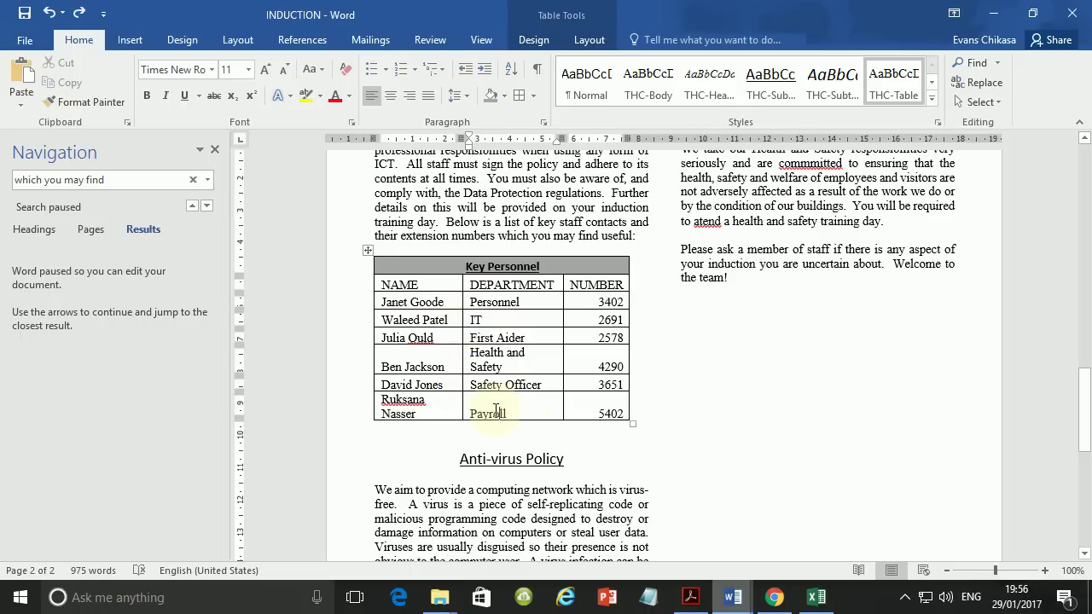
AutoFit the NAME and DEPARTMENT columns so entries like Health and Safety stay on one line.
{"action": "double_click", "coordinate": [463, 352]}
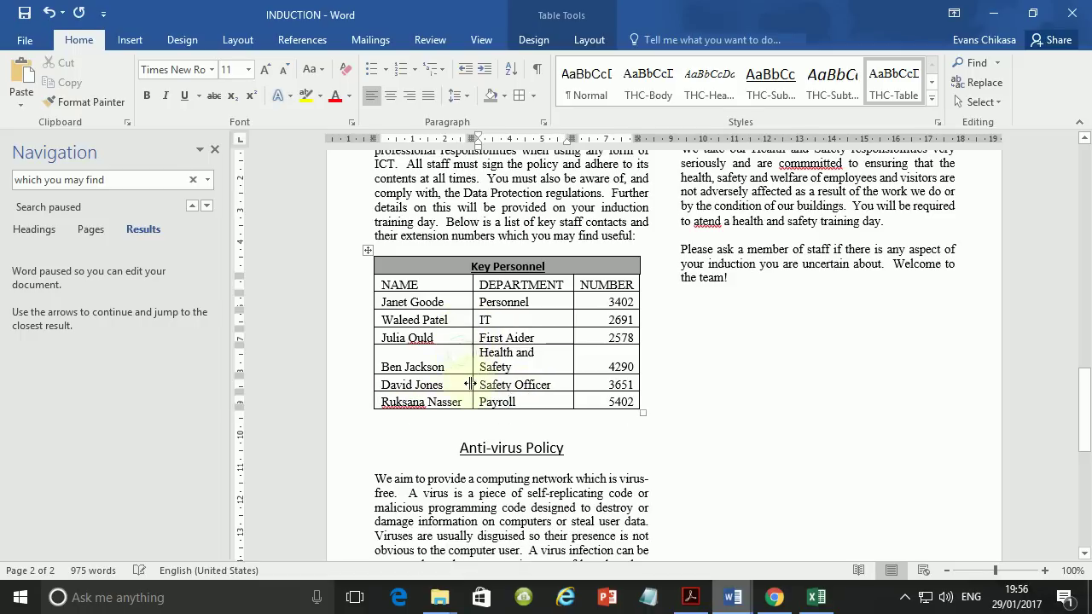
{"action": "double_click", "coordinate": [574, 357]}
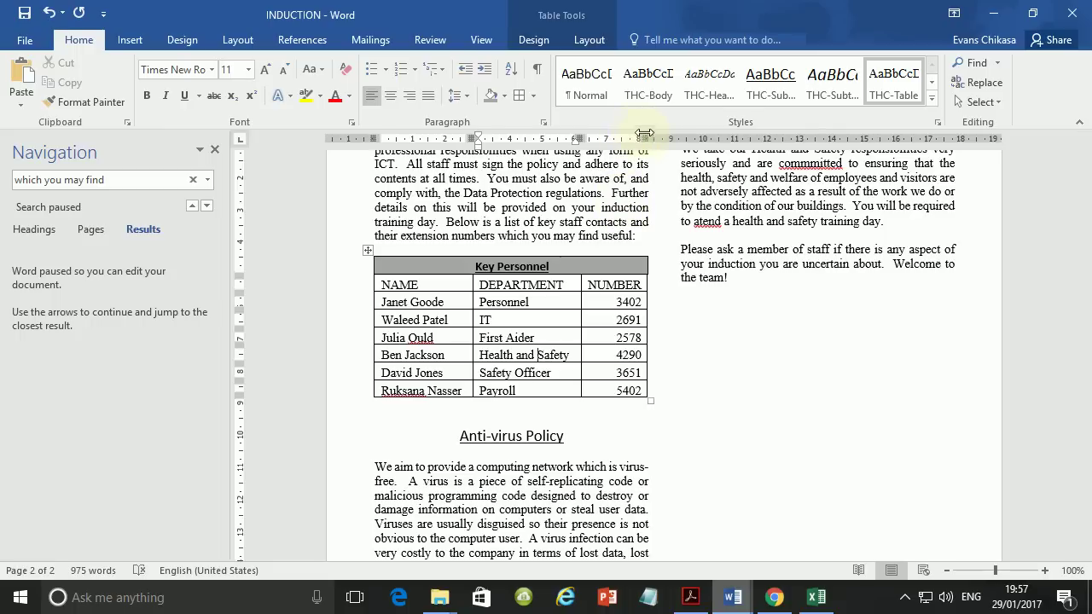
{"action": "left_click_drag", "start_coordinate": [644, 134], "coordinate": [646, 139]}
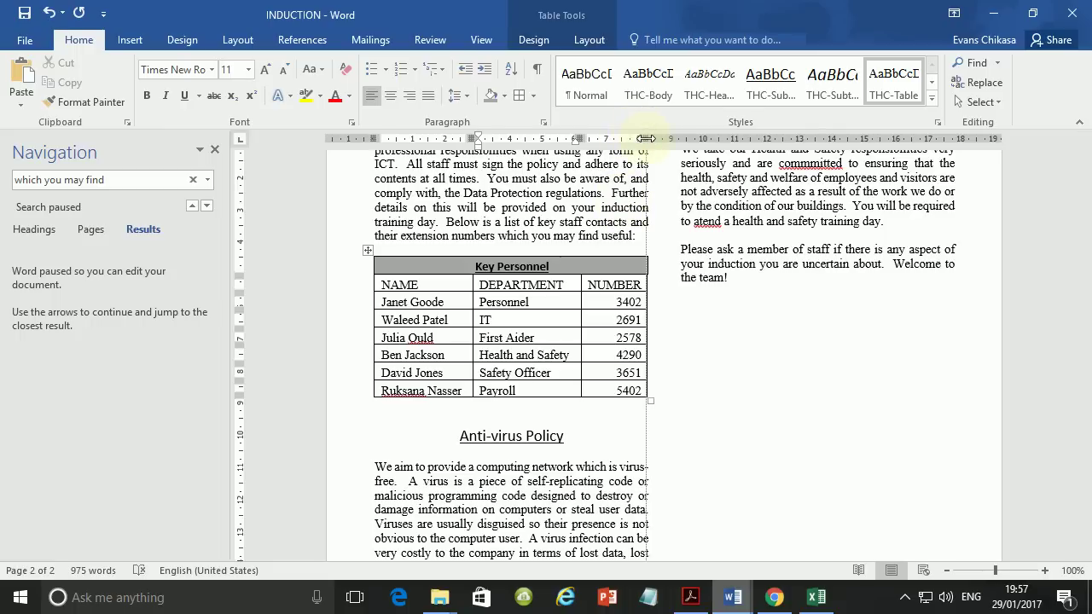
{"action": "left_click_drag", "start_coordinate": [646, 138], "coordinate": [646, 139]}
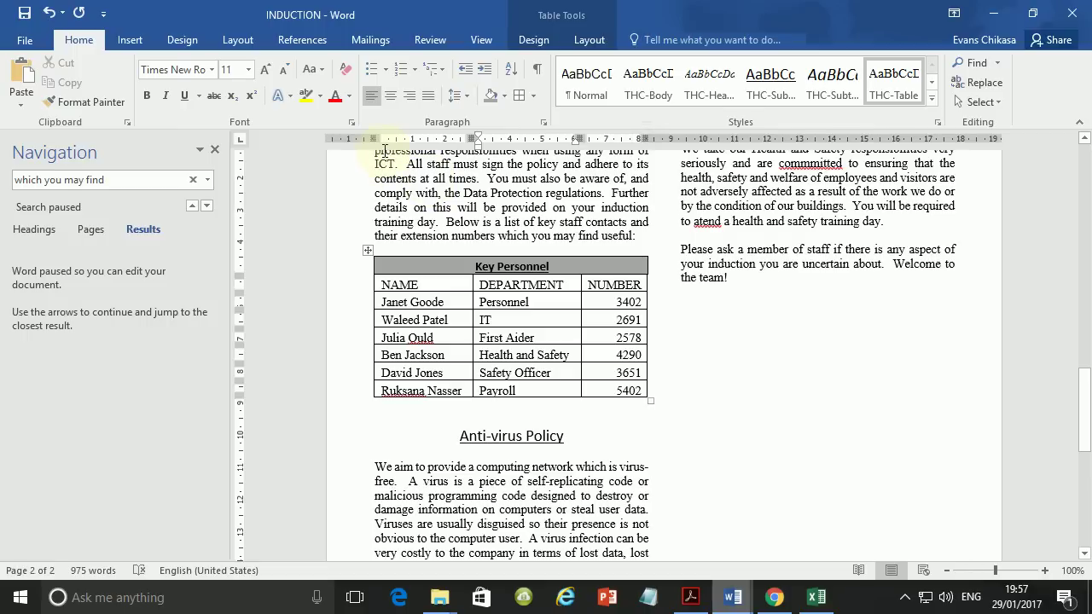
{"action": "left_click_drag", "start_coordinate": [372, 138], "coordinate": [372, 138]}
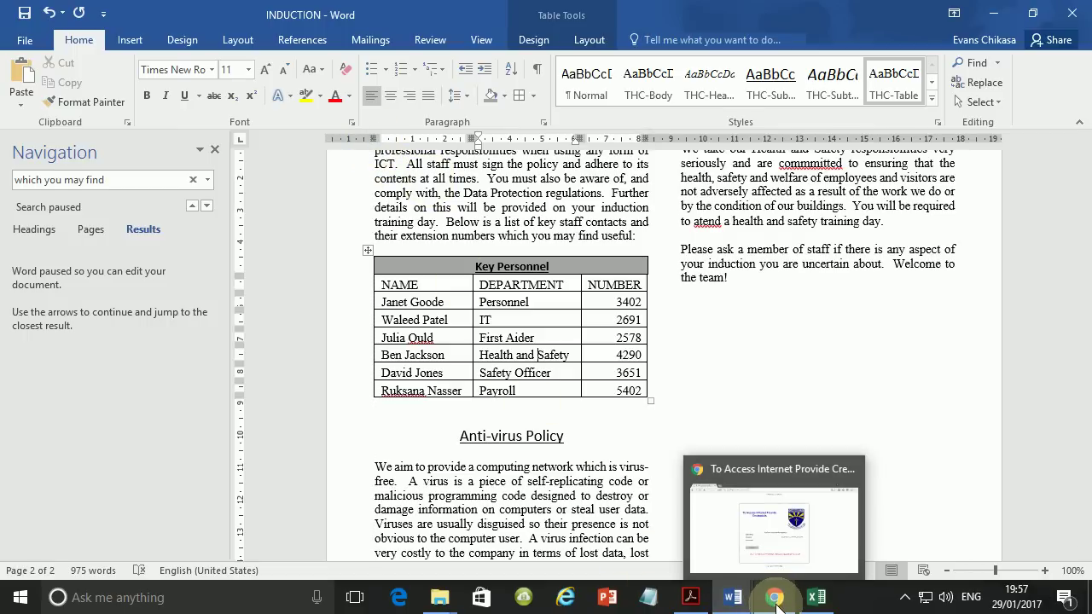
Highlight question 15's outside-border requirement in the exam paper, then return to the INDUCTION document.
{"action": "left_click", "coordinate": [692, 597]}
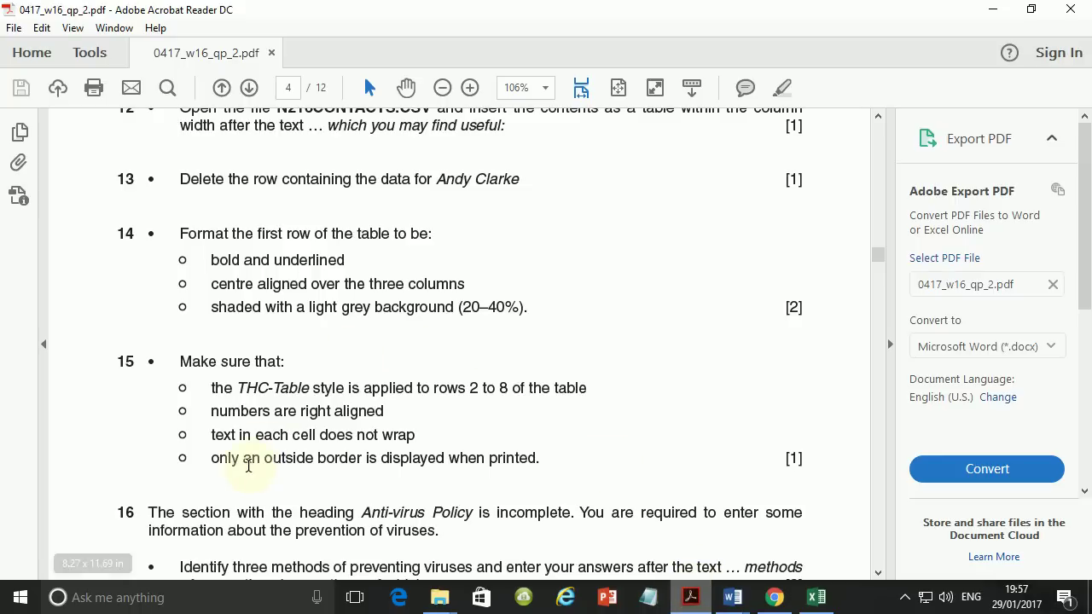
{"action": "left_click_drag", "start_coordinate": [212, 462], "coordinate": [508, 462]}
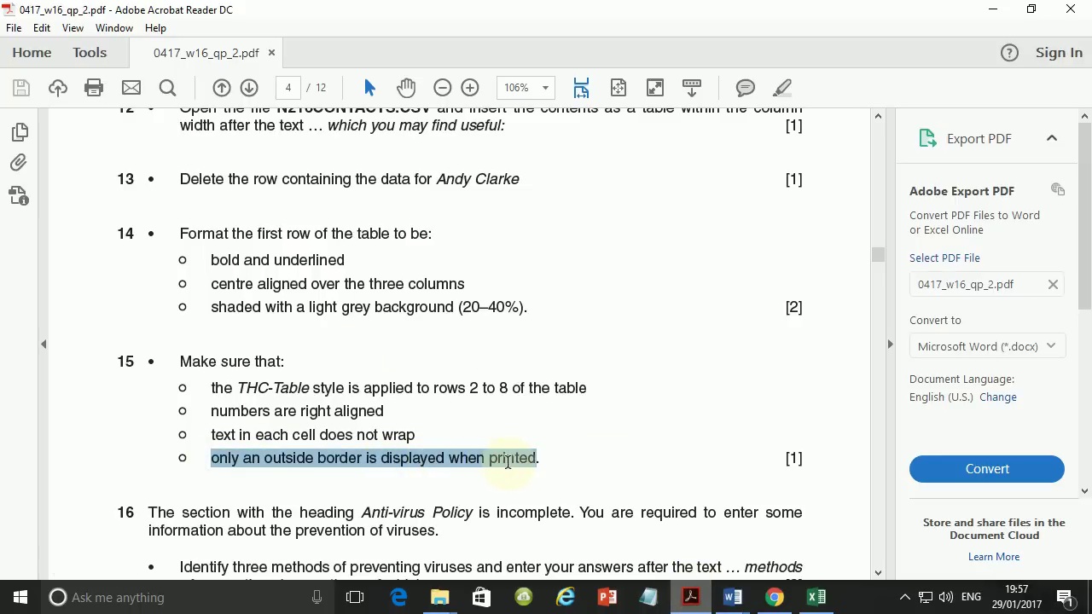
{"action": "left_click", "coordinate": [731, 597]}
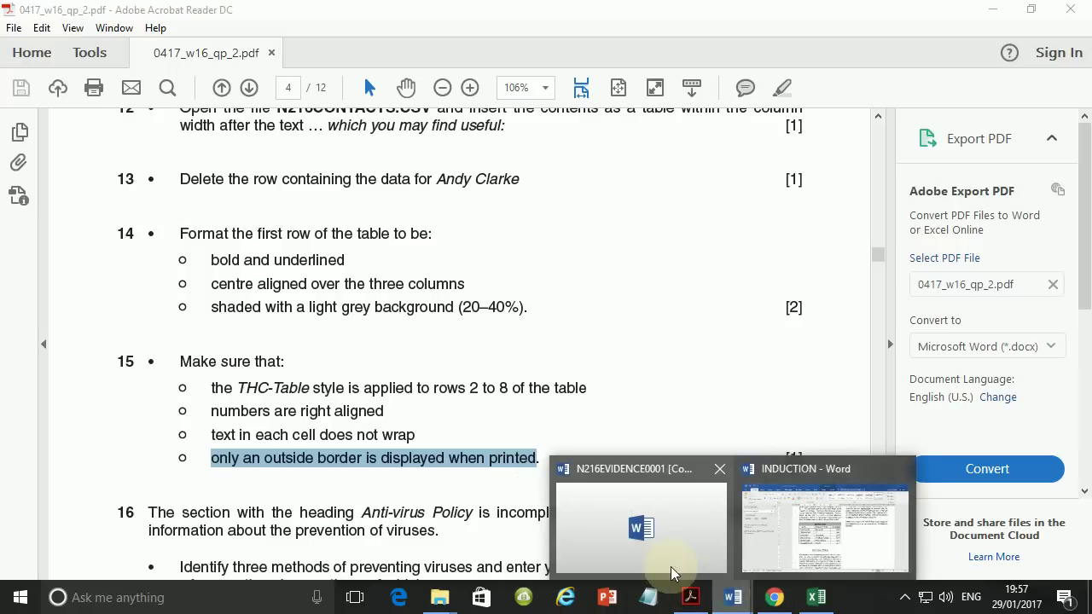
{"action": "left_click", "coordinate": [800, 533]}
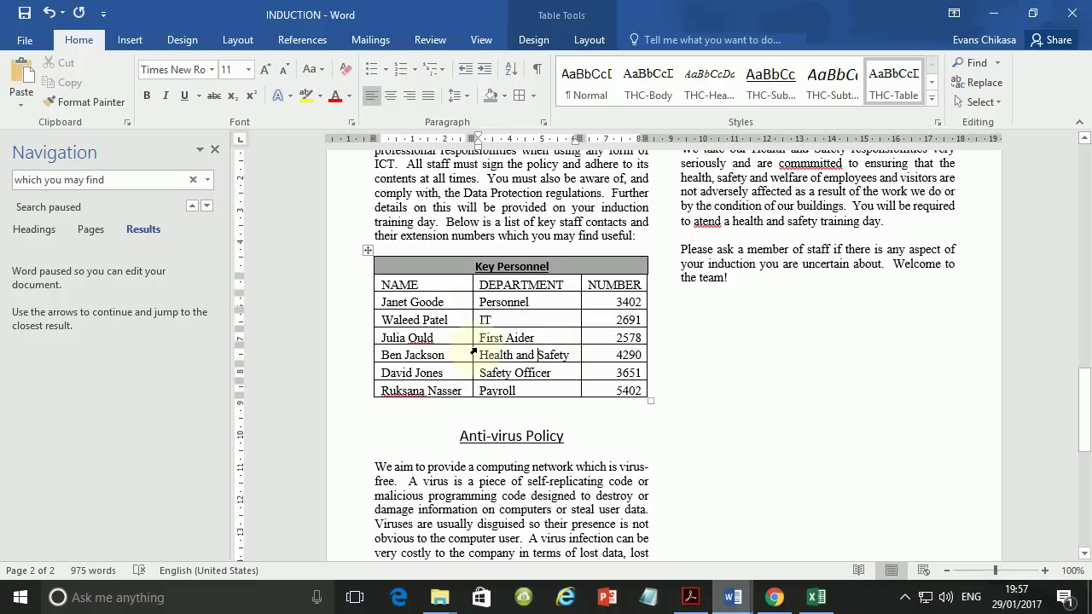
Remove all borders from the Key Personnel table, apply Outside Borders only, then return to the exam paper.
{"action": "left_click", "coordinate": [366, 253]}
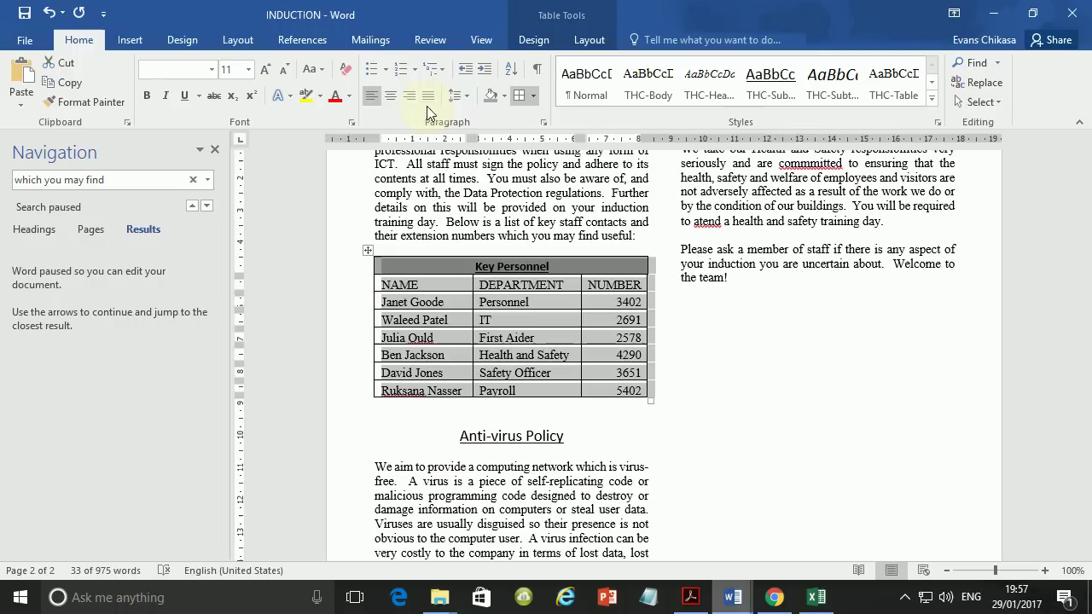
{"action": "left_click", "coordinate": [534, 95]}
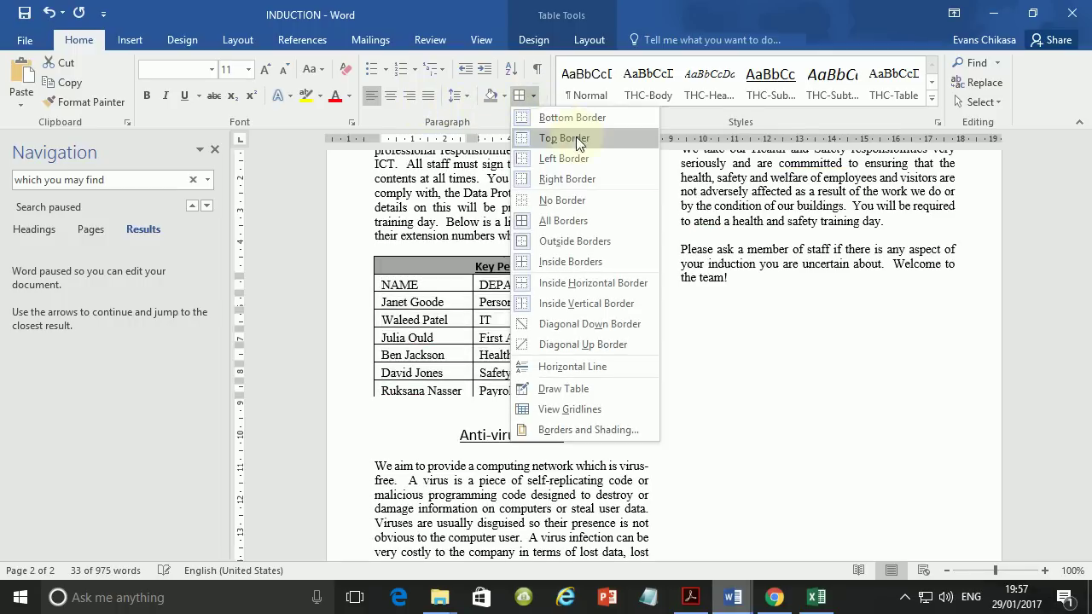
{"action": "left_click", "coordinate": [563, 199]}
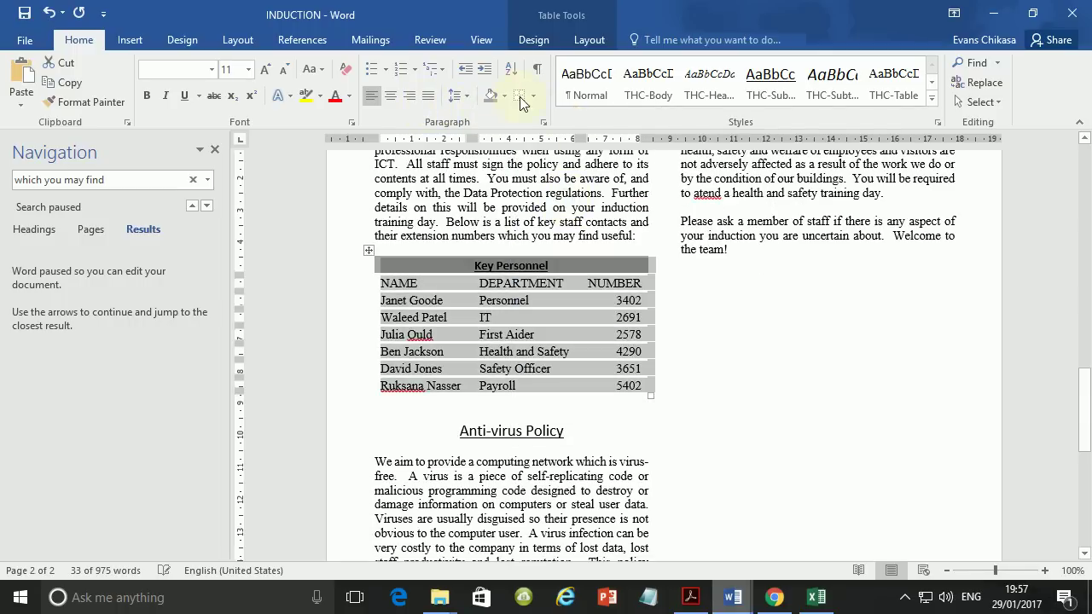
{"action": "left_click", "coordinate": [535, 97]}
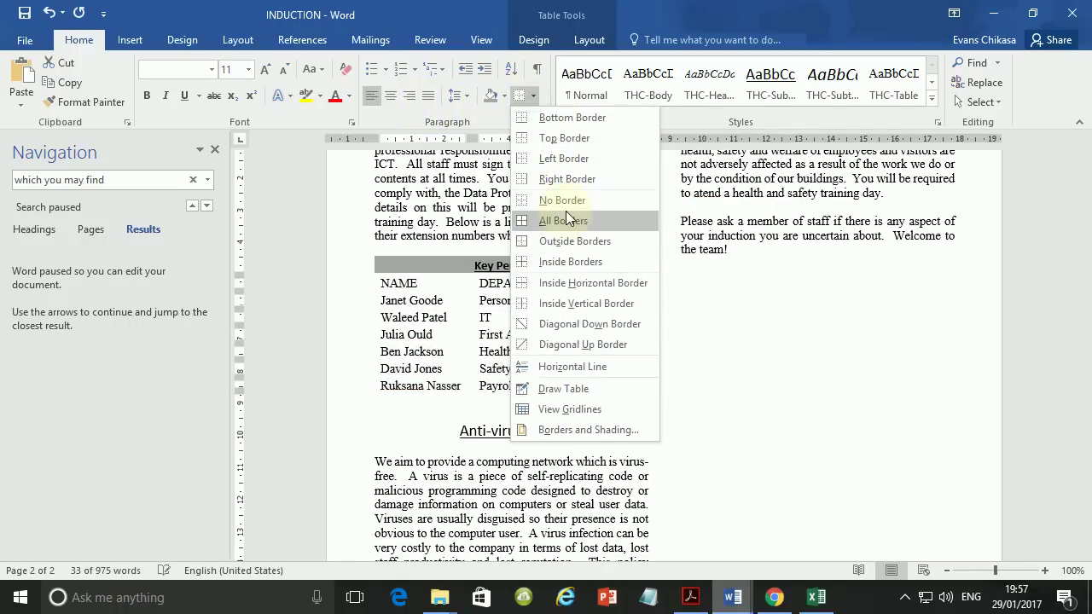
{"action": "left_click", "coordinate": [589, 241]}
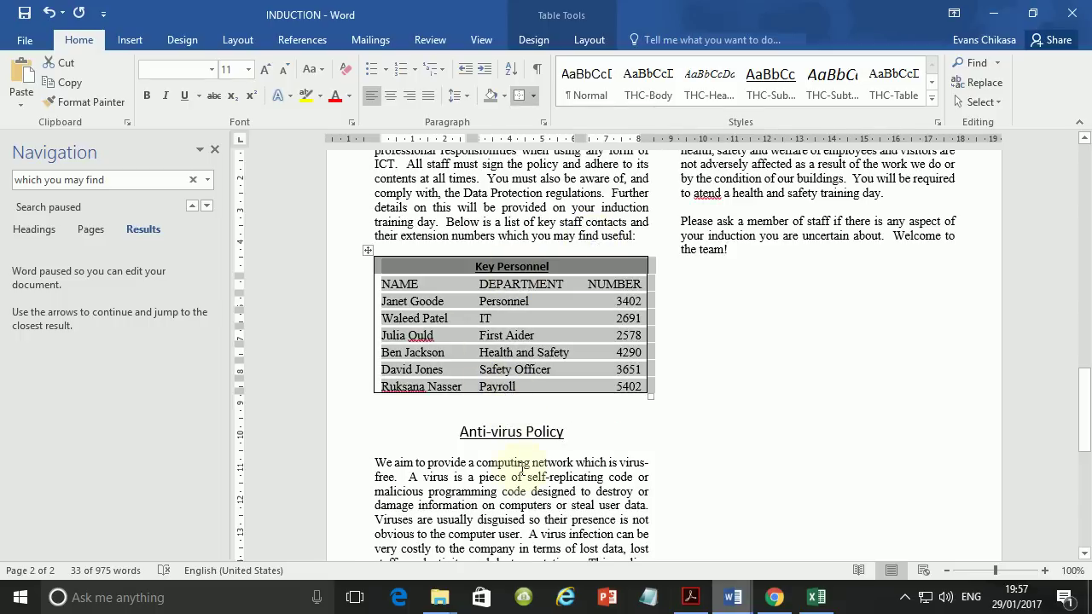
{"action": "left_click", "coordinate": [616, 409]}
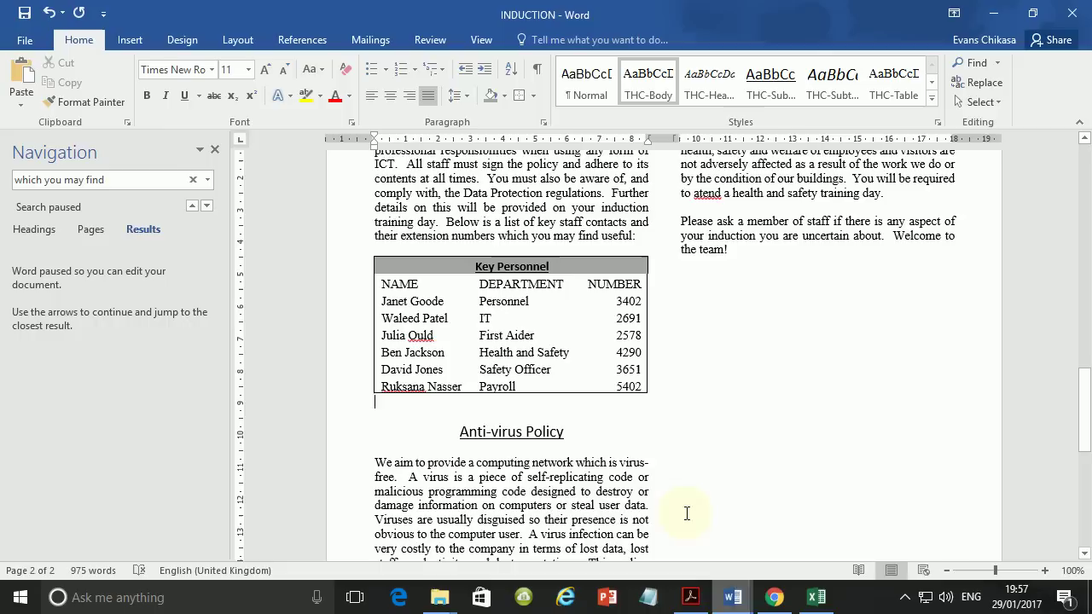
{"action": "left_click", "coordinate": [691, 597]}
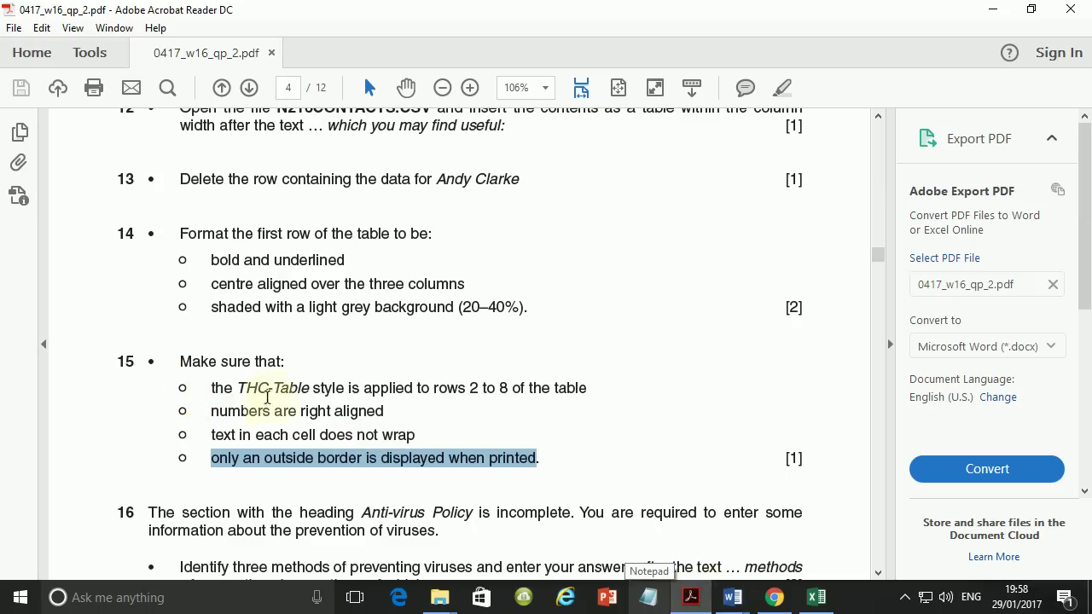
{"action": "scroll", "coordinate": [282, 393], "scroll_direction": "down", "scroll_amount": 3}
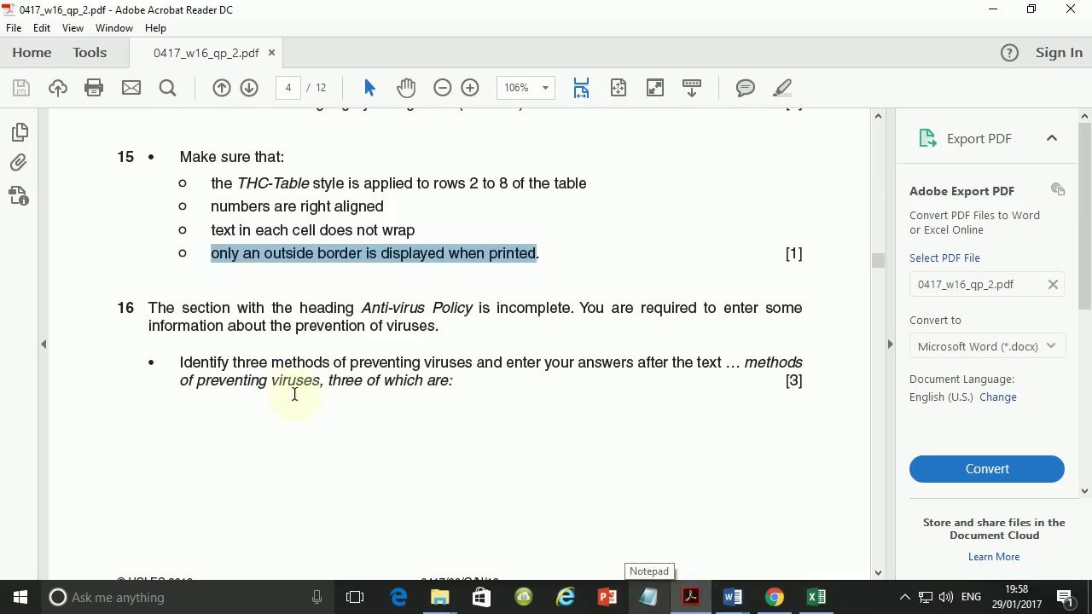
{"action": "scroll", "coordinate": [295, 394], "scroll_direction": "down", "scroll_amount": 1}
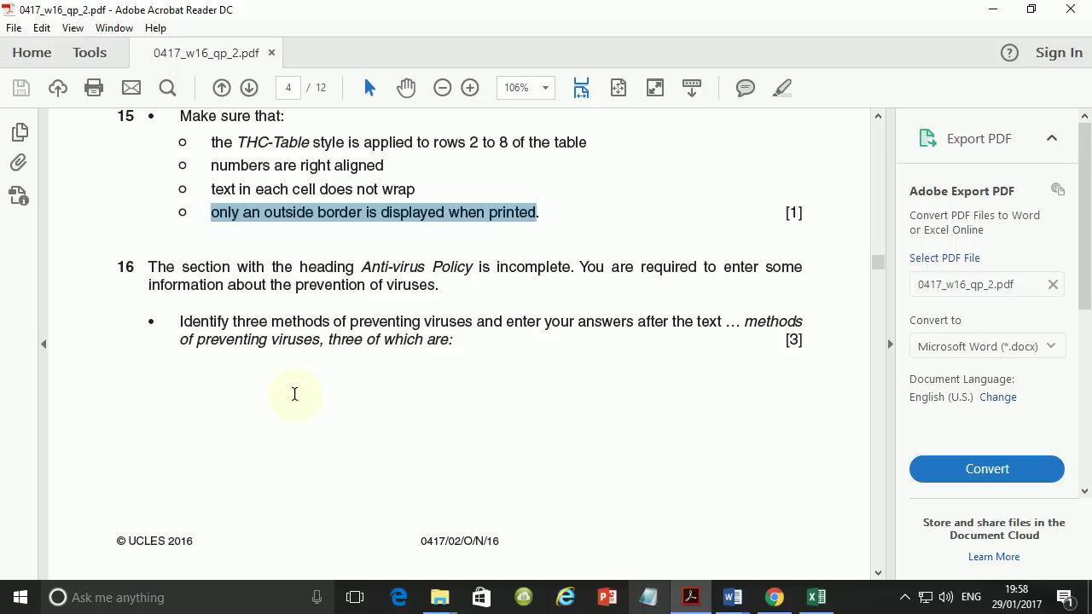
{"action": "scroll", "coordinate": [294, 395], "scroll_direction": "up", "scroll_amount": 4}
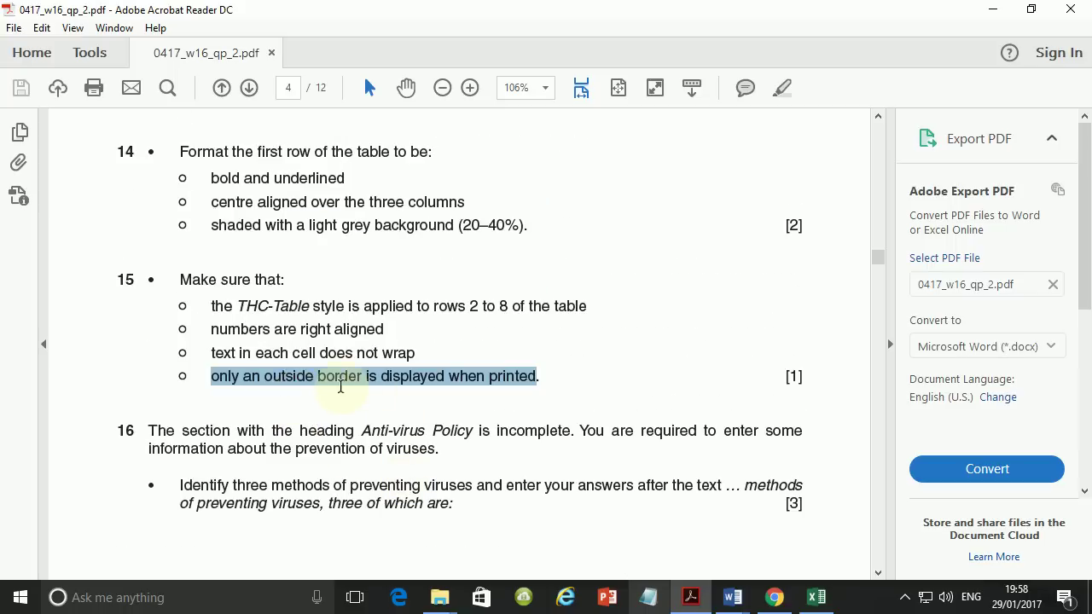
{"action": "left_click", "coordinate": [906, 601]}
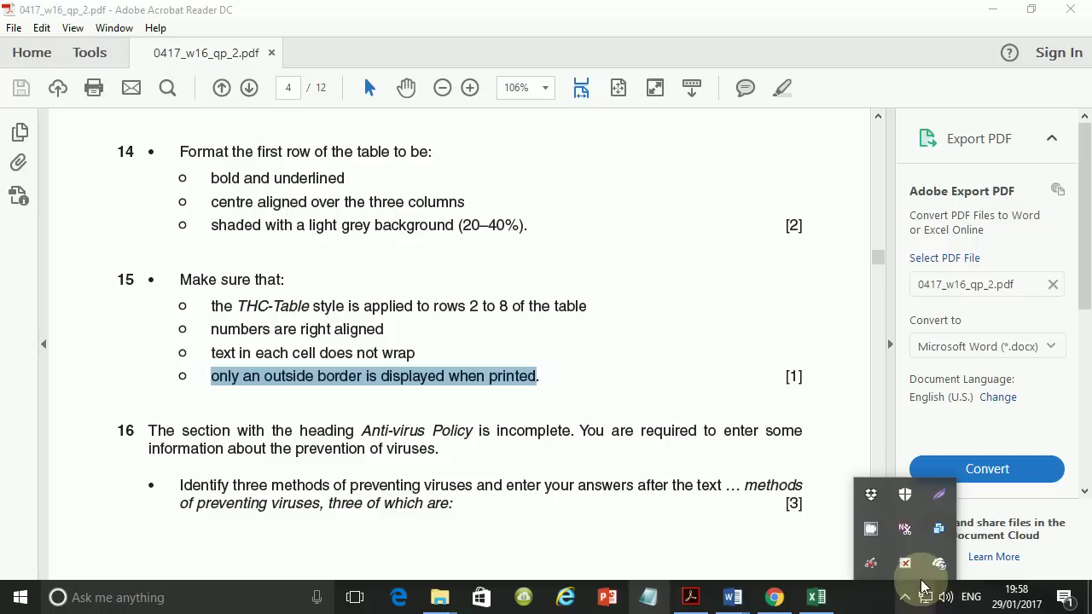
{"action": "left_click", "coordinate": [871, 530]}
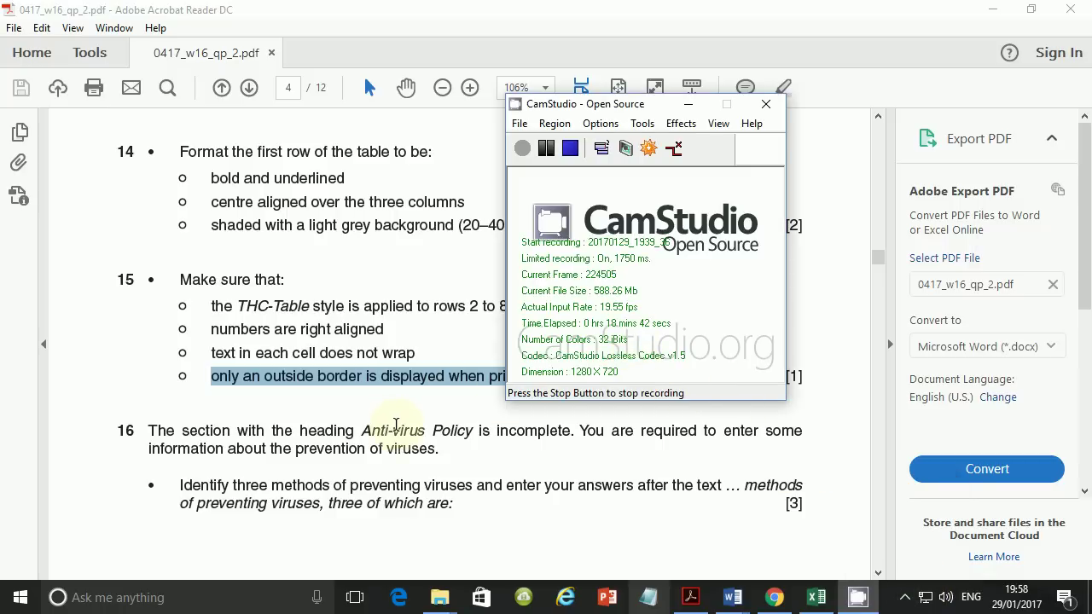
{"action": "left_click", "coordinate": [397, 426]}
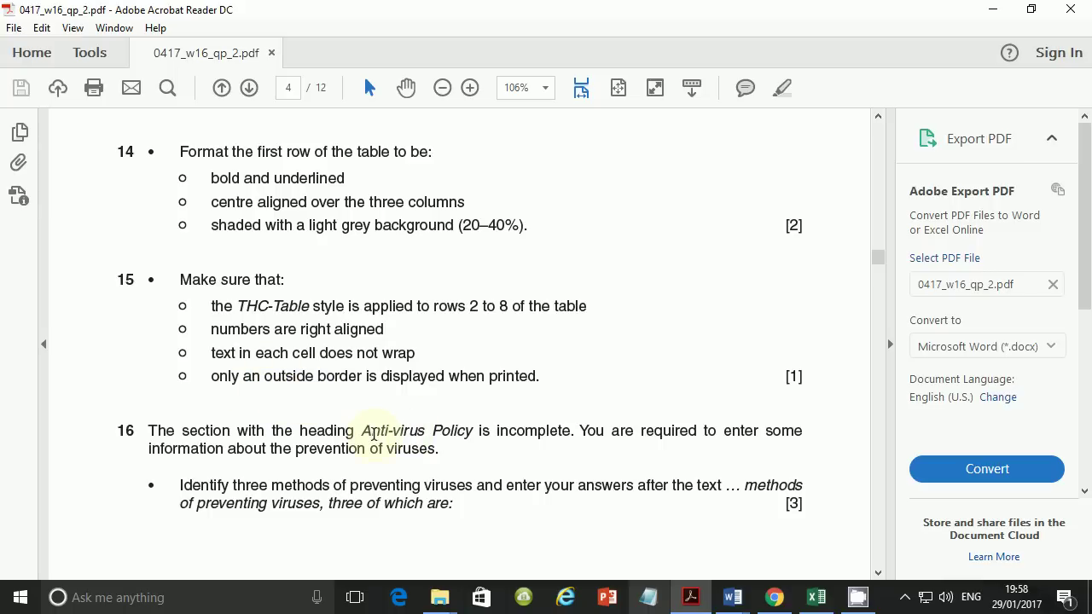
{"action": "scroll", "coordinate": [376, 437], "scroll_direction": "down", "scroll_amount": 5}
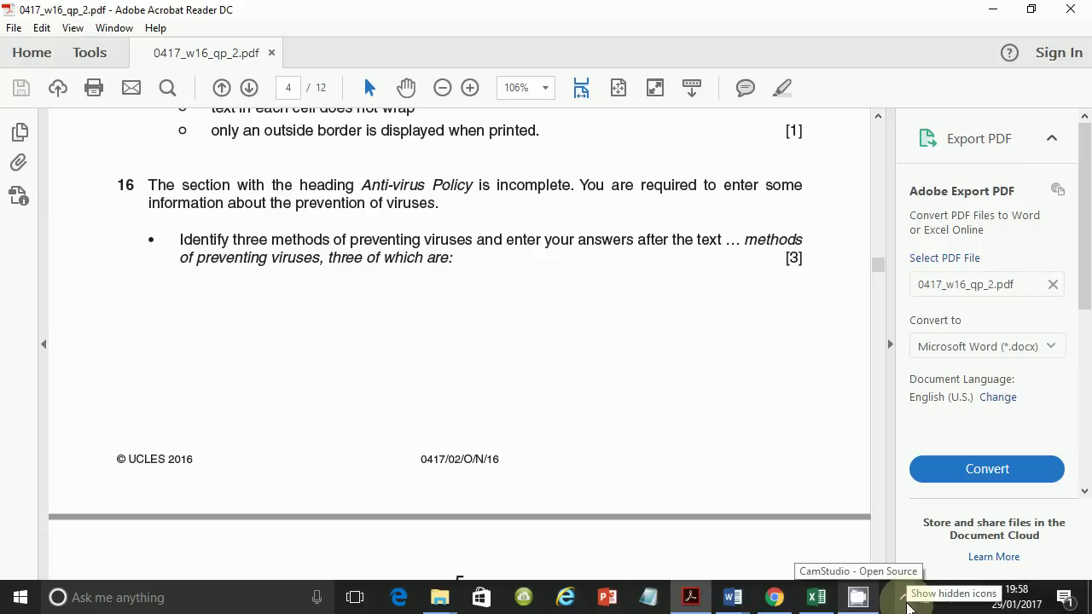
{"action": "left_click", "coordinate": [858, 598]}
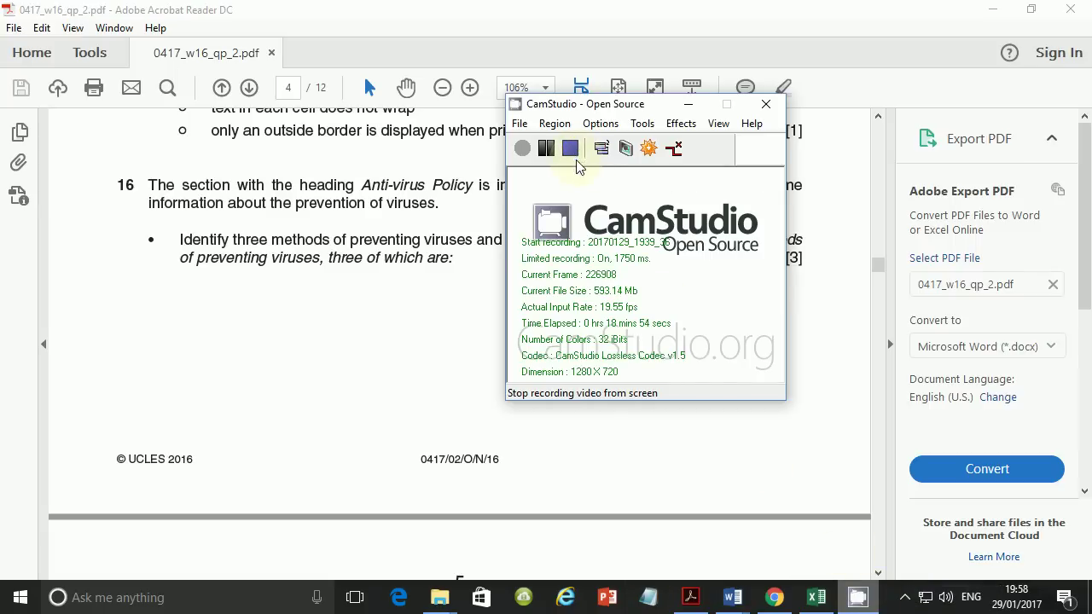